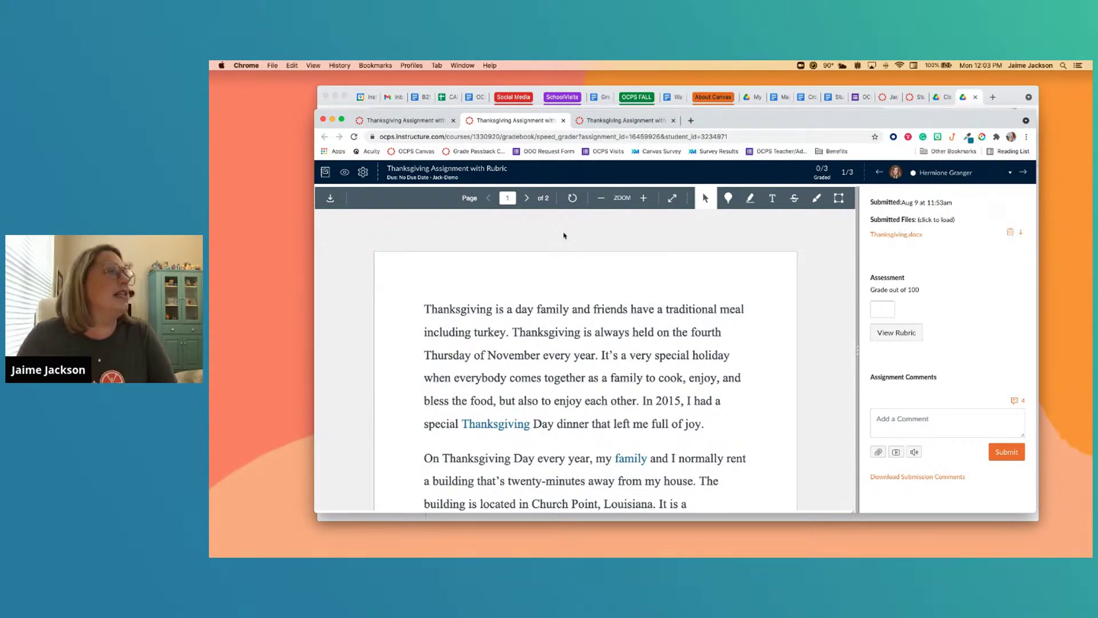
Step: Minimize the other browser window behind the submission and skim the first page of the Thanksgiving essay
left_click(336, 97)
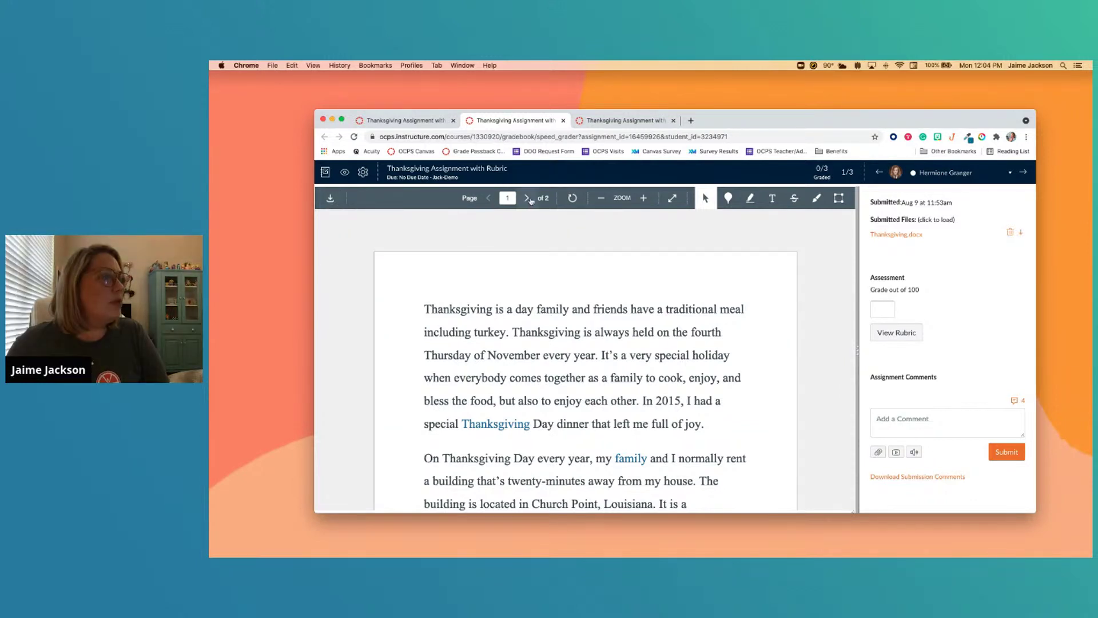
scroll(543, 272, "down", 10)
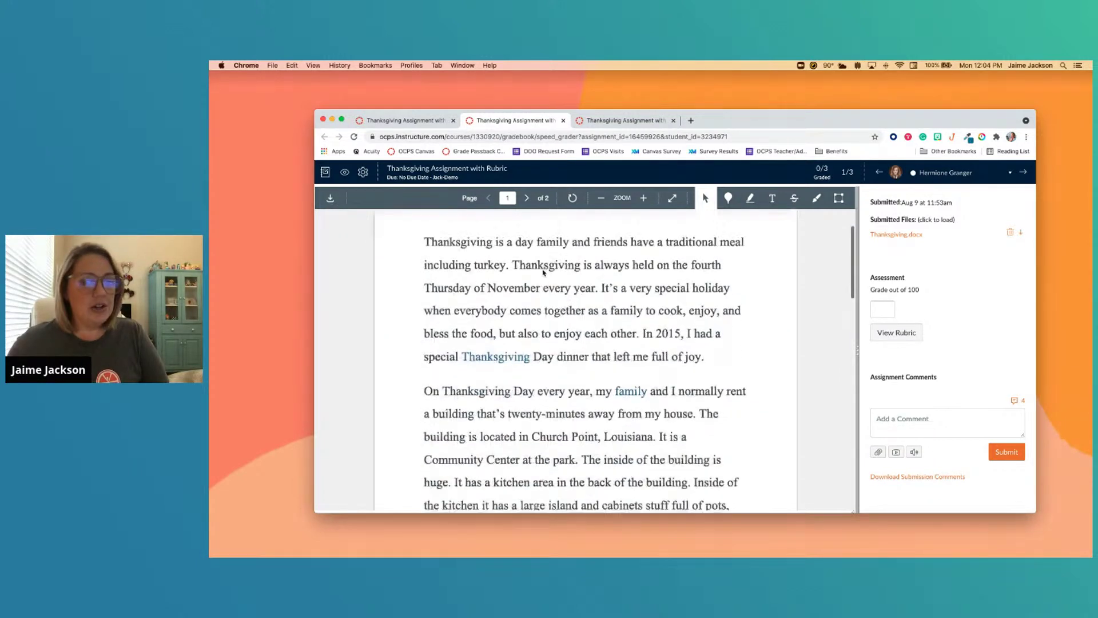
scroll(543, 269, "down", 3)
scroll(543, 269, "up", 10)
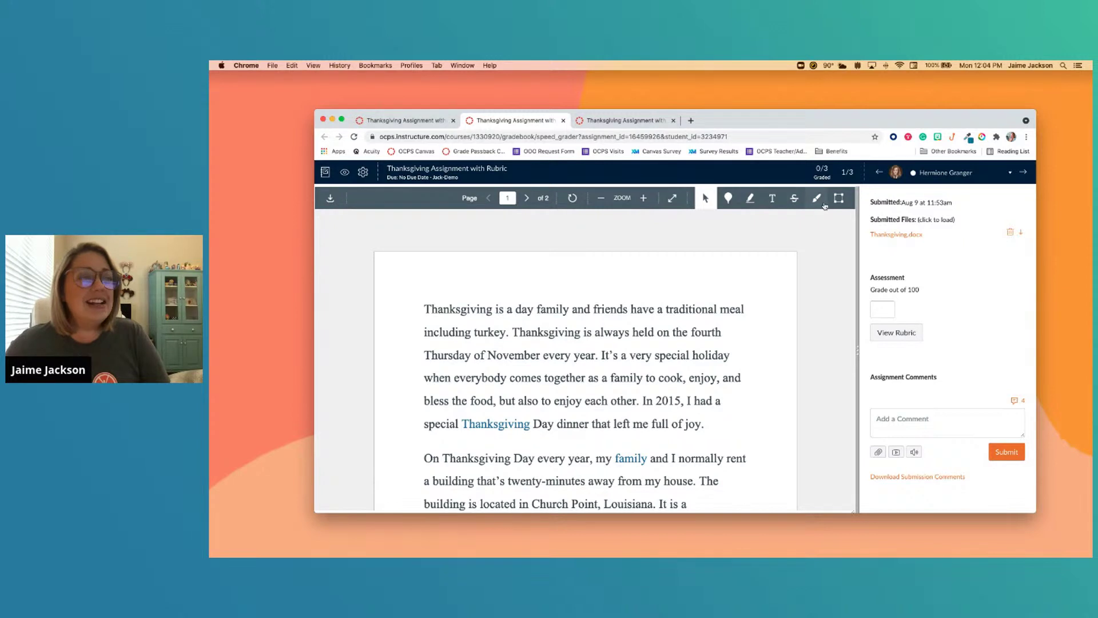
scroll(712, 264, "down", 2)
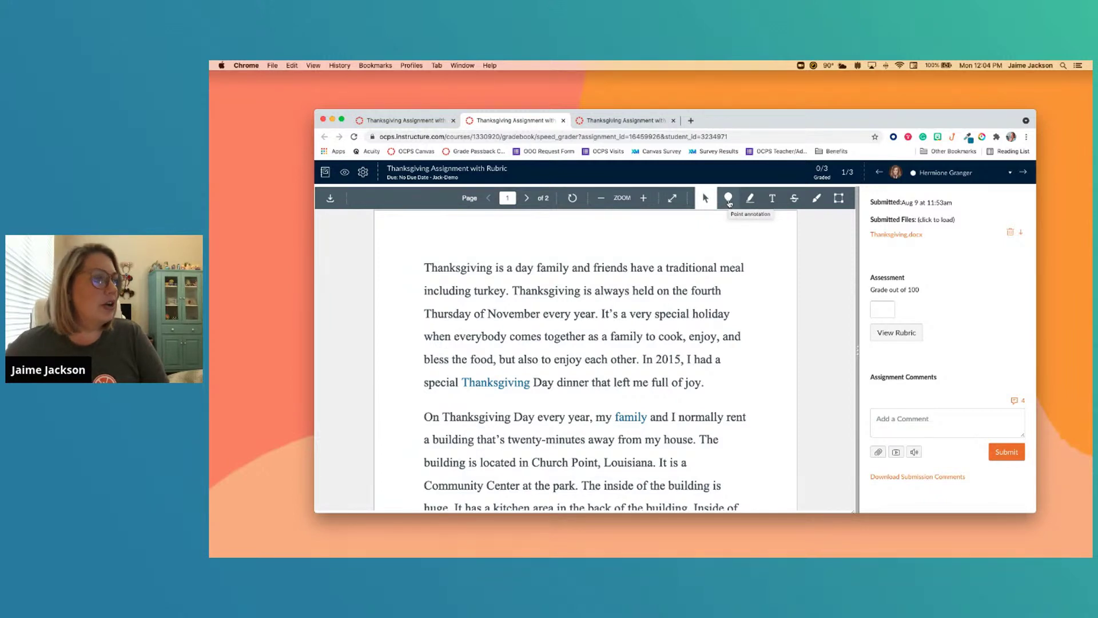
Step: Add a red point annotation after "every year." in the first paragraph with the comment "Please give me more details"
left_click(729, 200)
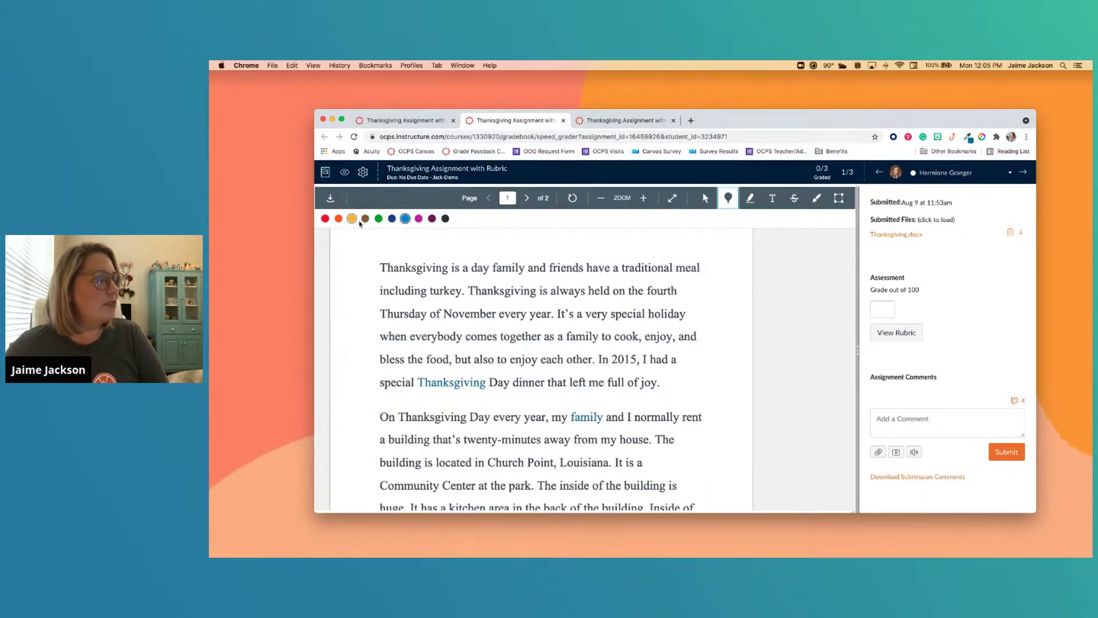
left_click(324, 219)
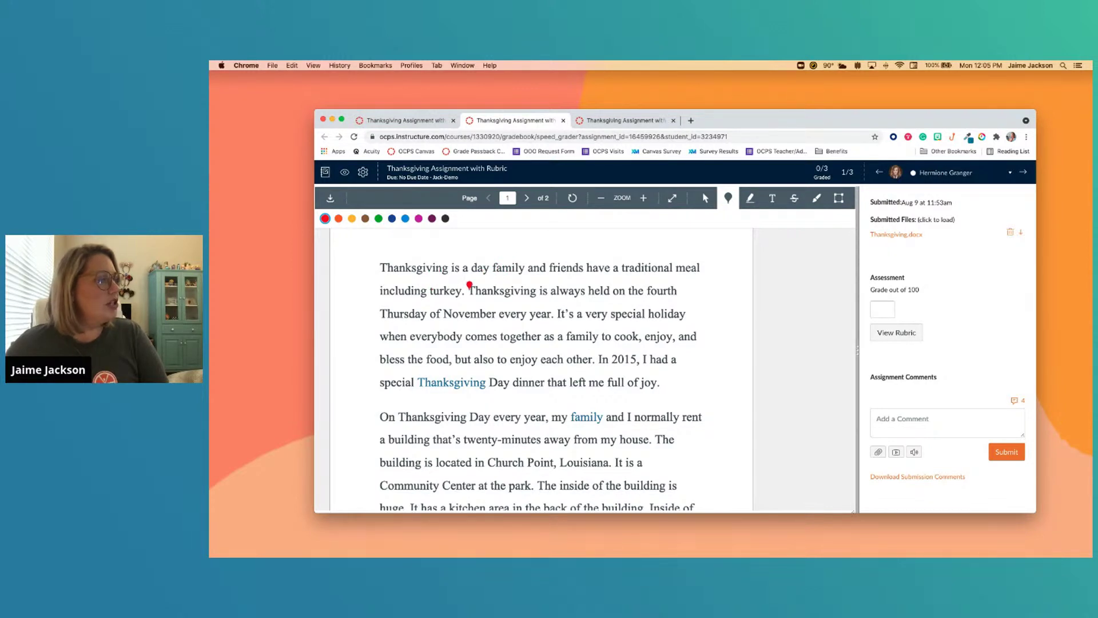
left_click(552, 310)
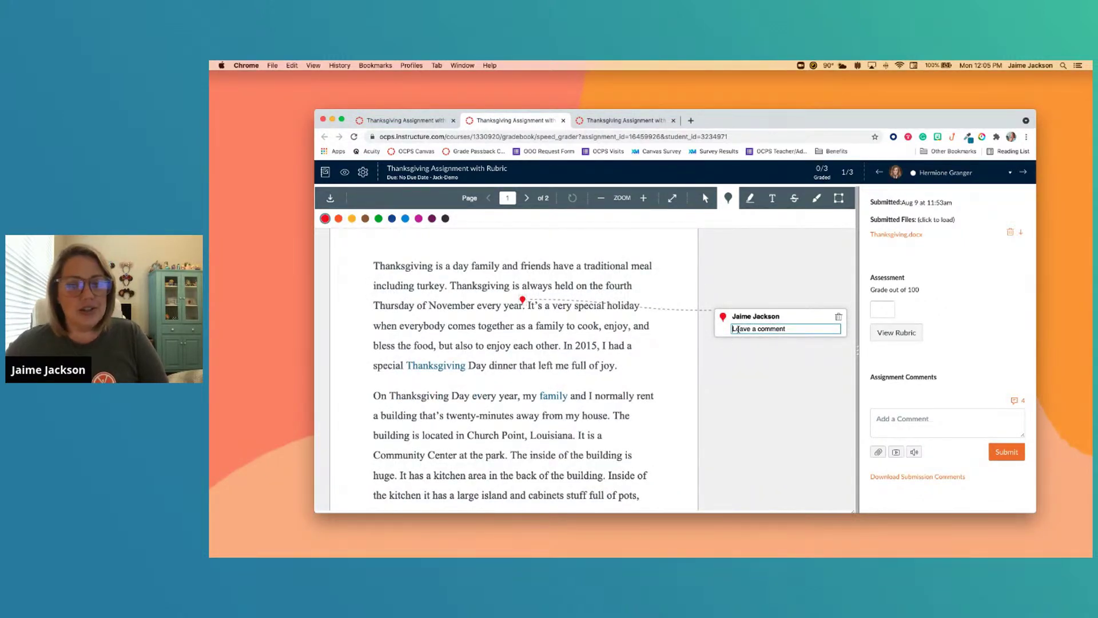
type("Pl")
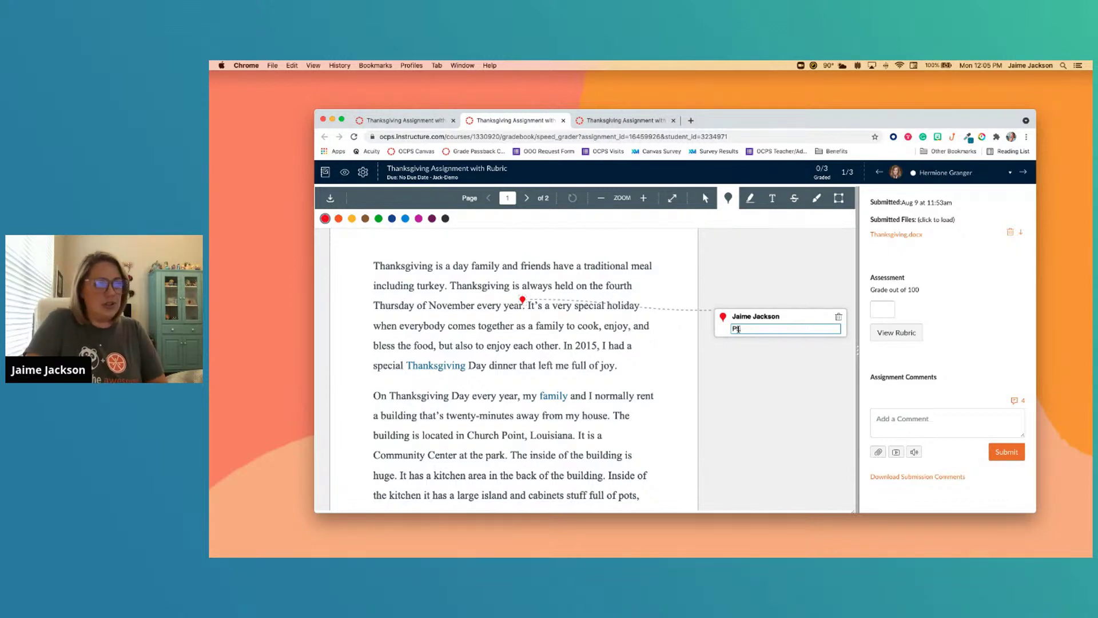
type("ease")
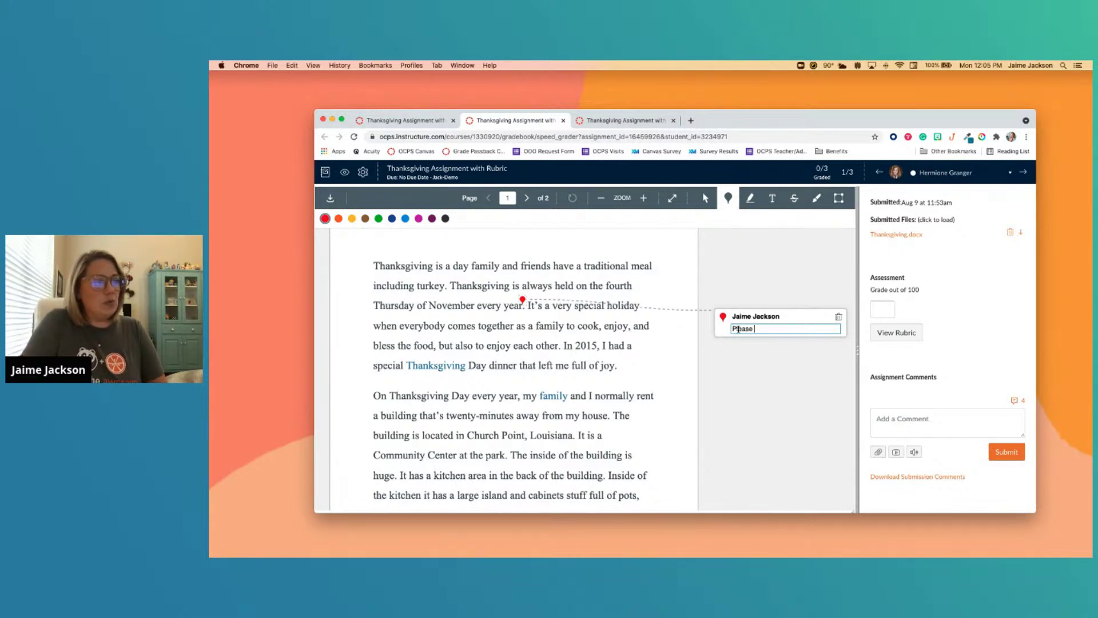
type(" give me more de")
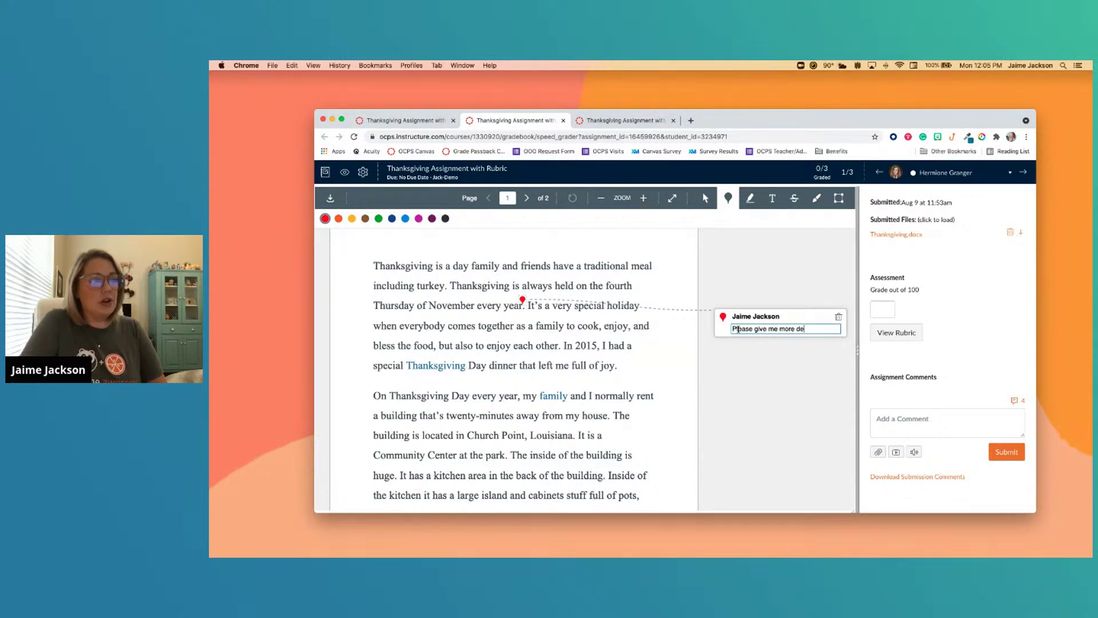
type("tails")
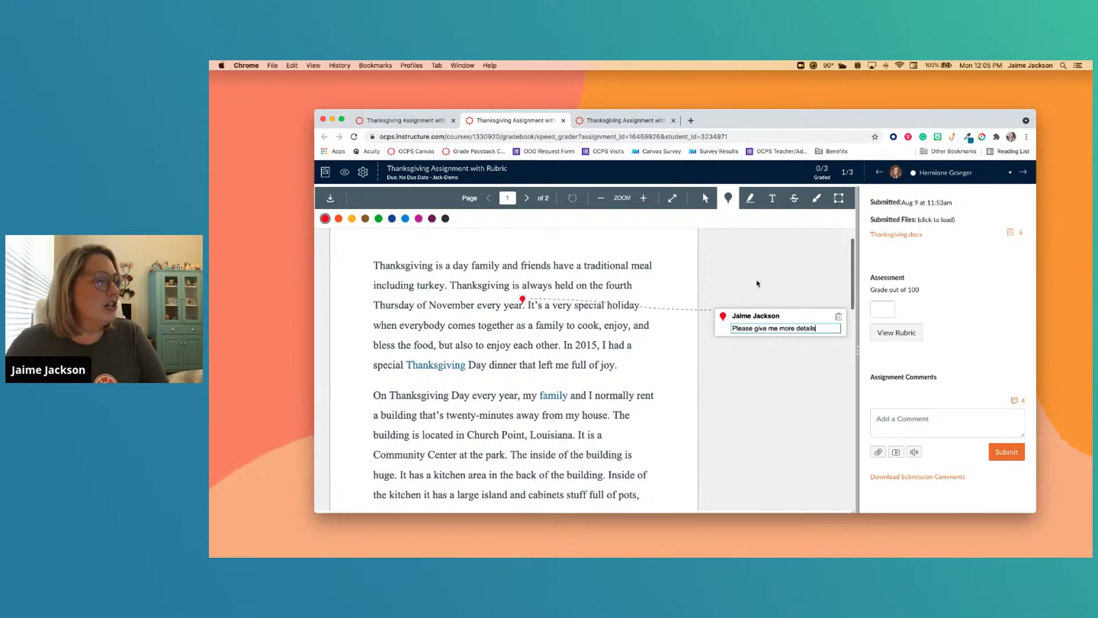
Step: Highlight "Church Point, Louisiana" in yellow in the second paragraph and open a comment on it
left_click(750, 199)
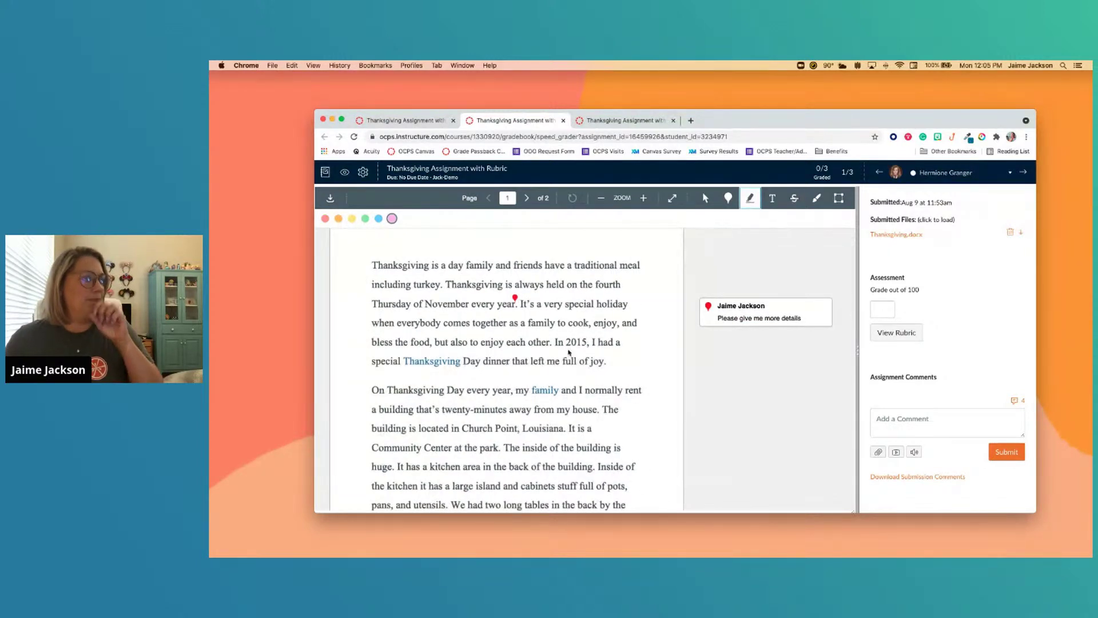
left_click(352, 219)
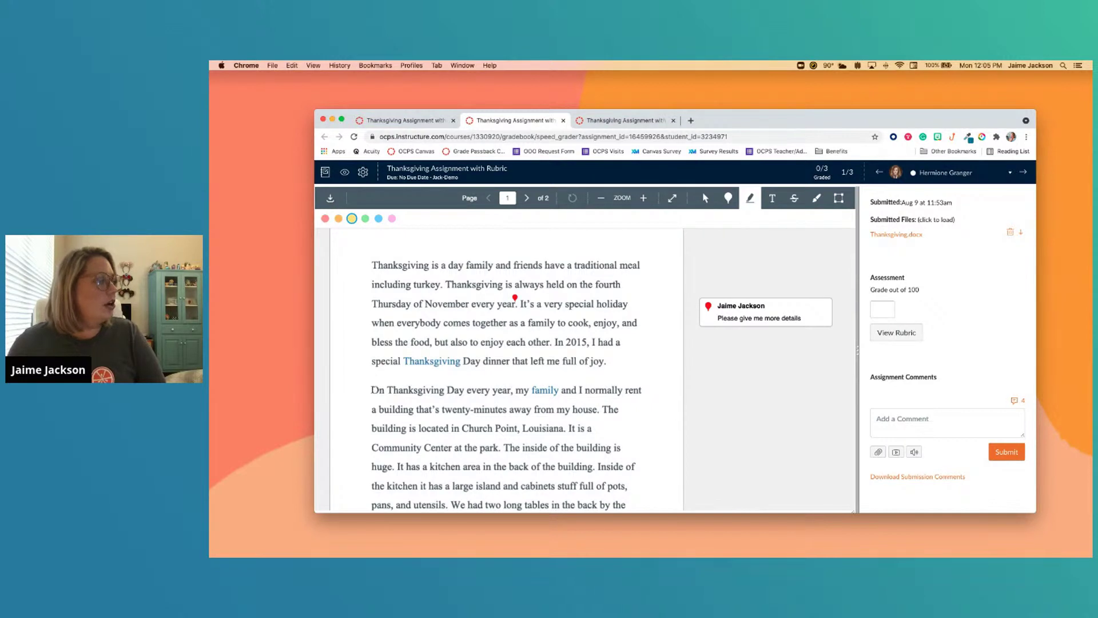
scroll(378, 389, "down", 3)
mouse_move(462, 331)
left_mouse_down()
mouse_move(592, 333)
mouse_move(563, 336)
left_mouse_up()
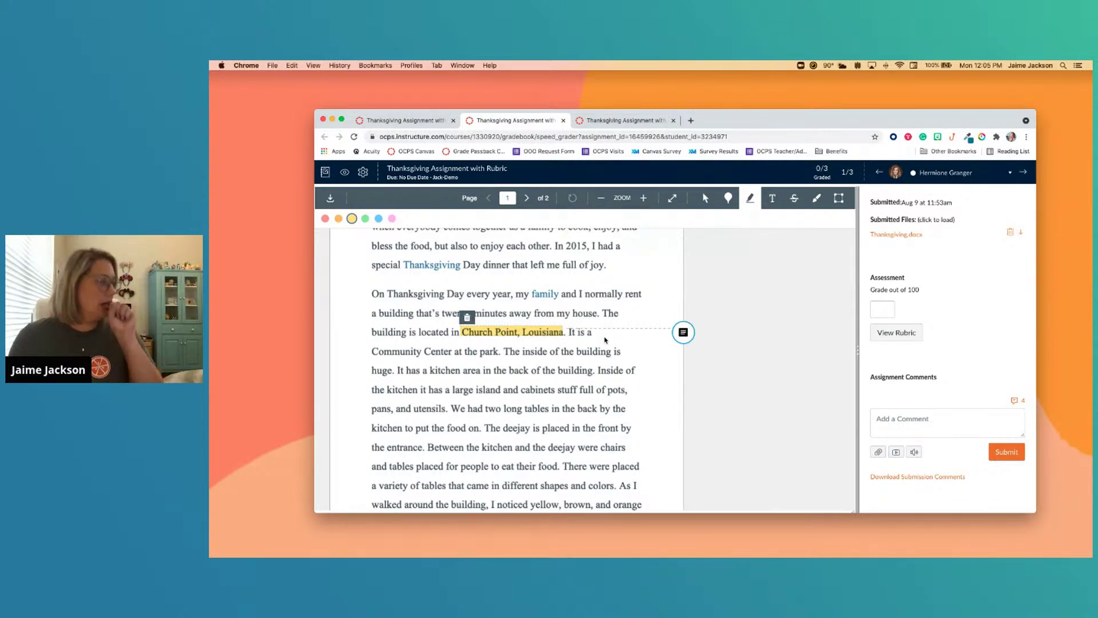
left_click(686, 339)
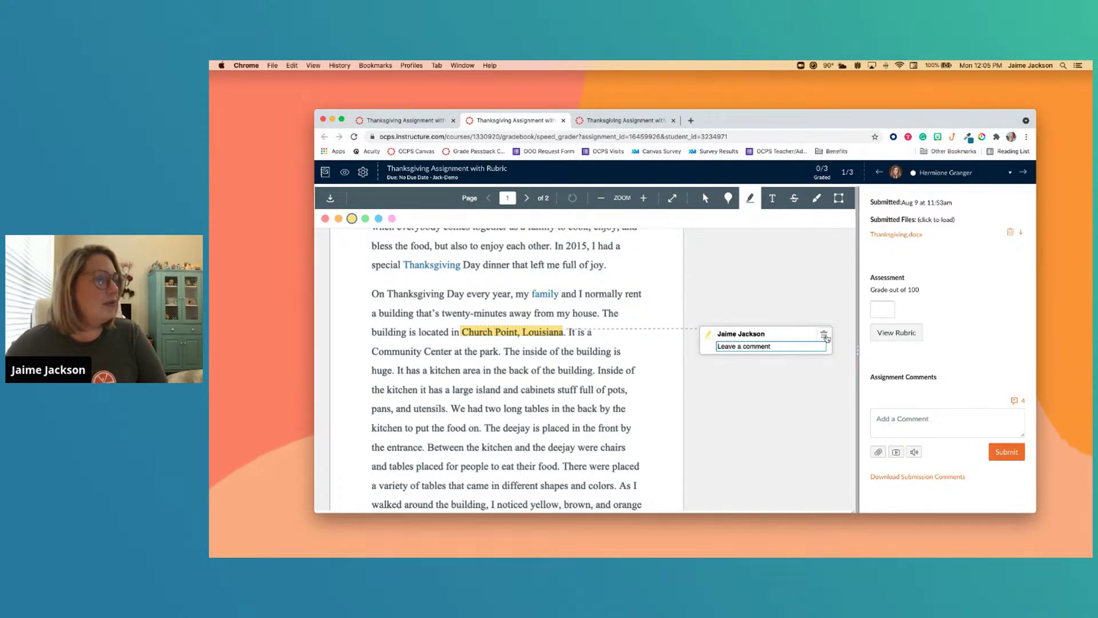
Step: Delete the empty comment and the yellow highlight on "Church Point, Louisiana"
left_click(825, 335)
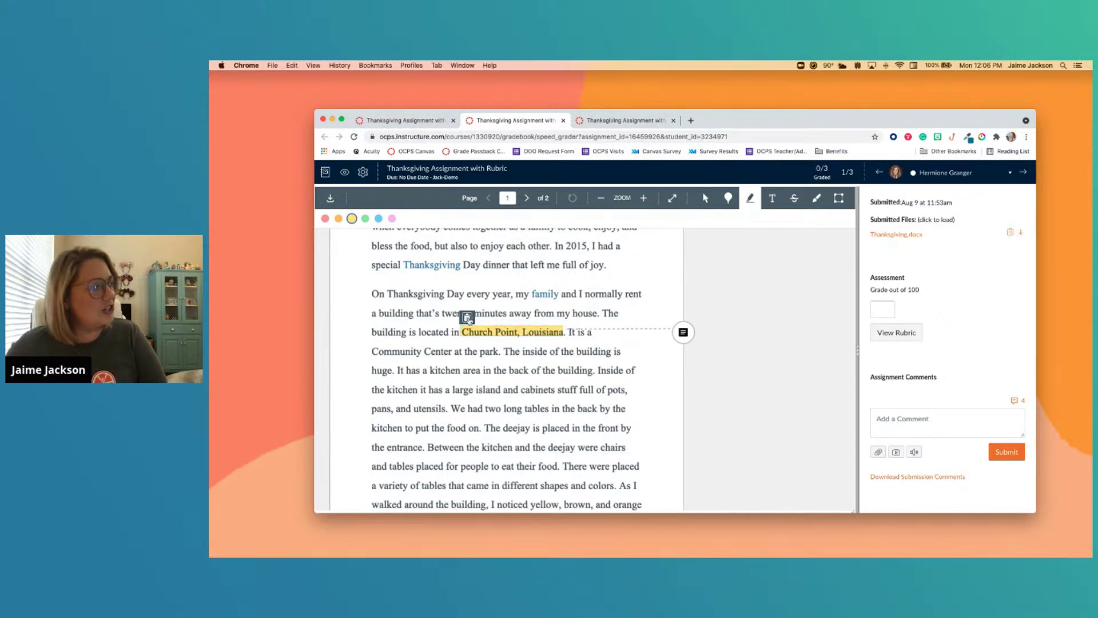
left_click(467, 318)
left_click(539, 263)
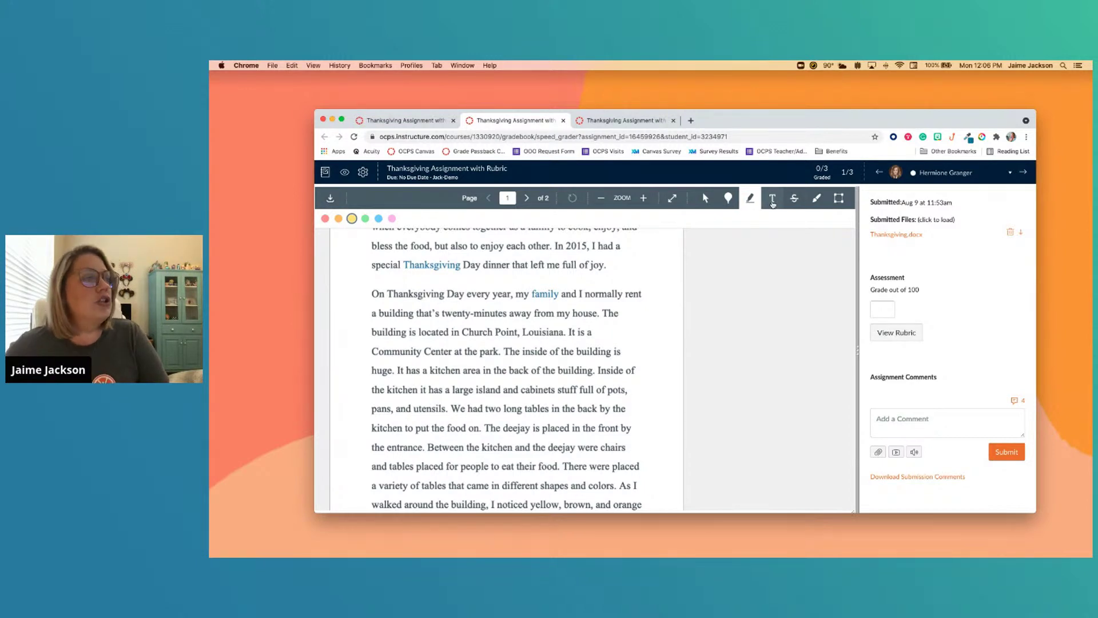
Step: Add a large green text annotation on page 1 reading "Please give this a title"
left_click(772, 200)
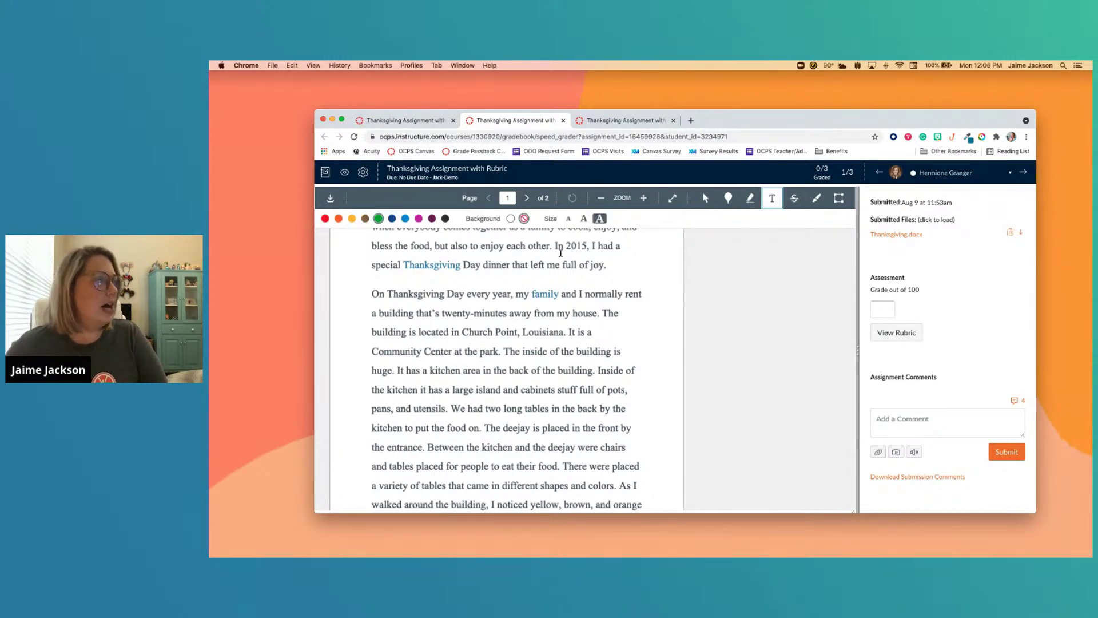
scroll(561, 252, "up", 3)
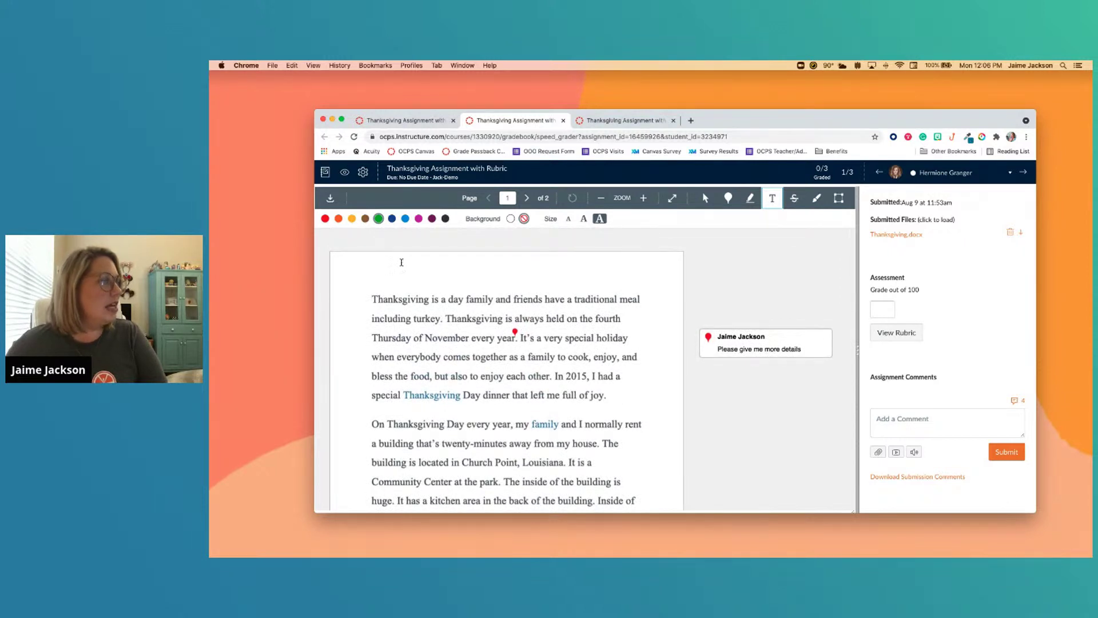
left_click(554, 289)
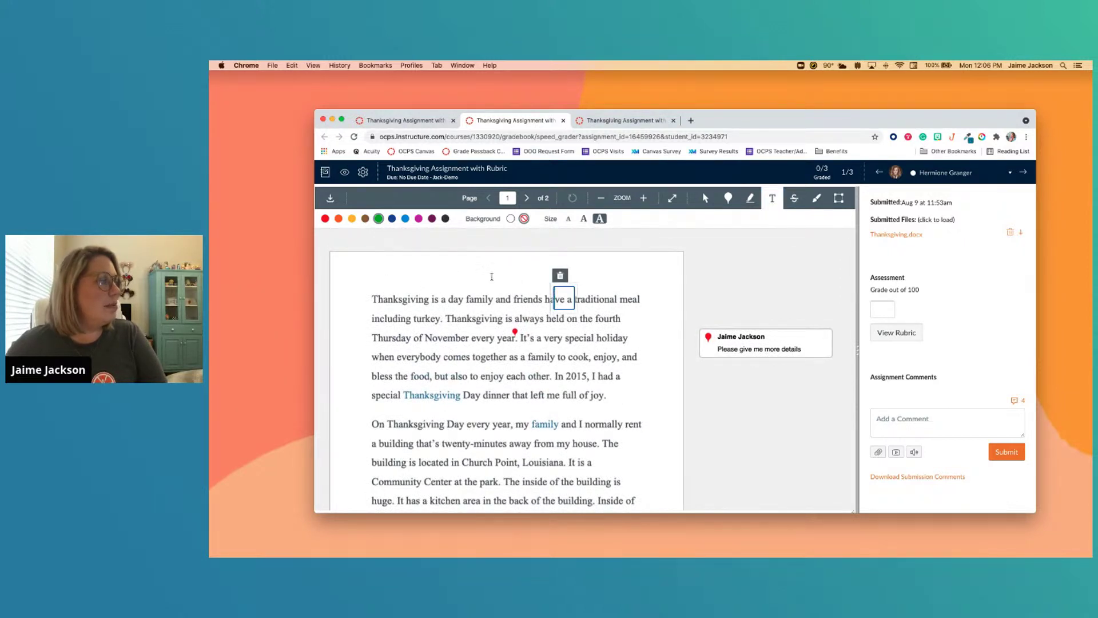
type("Pleae")
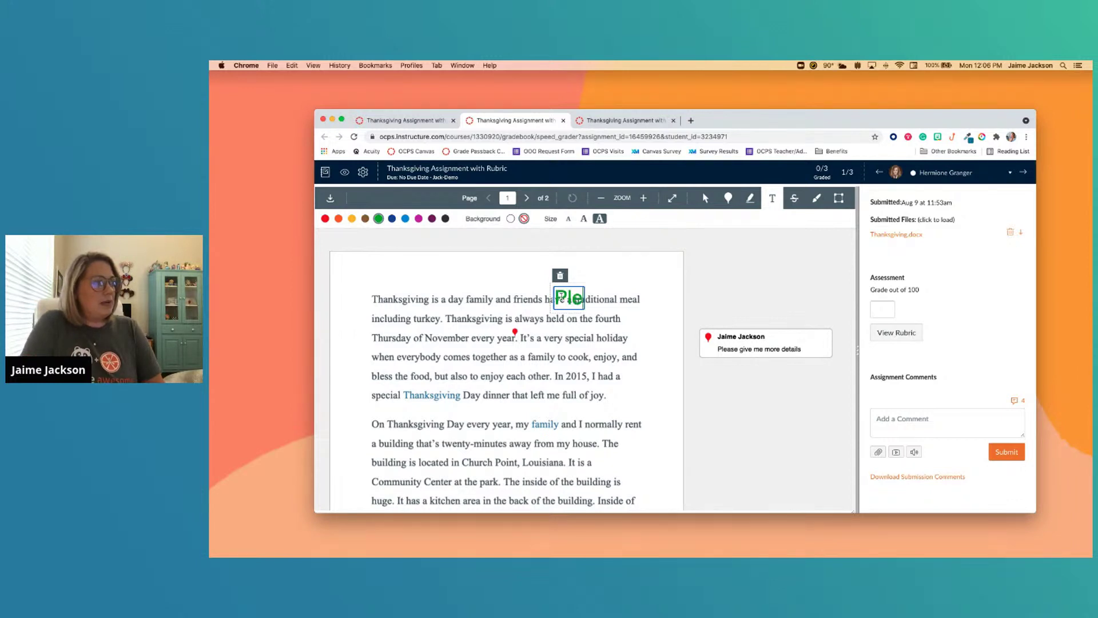
key("BackSpace")
key("BackSpace")
type("ase give")
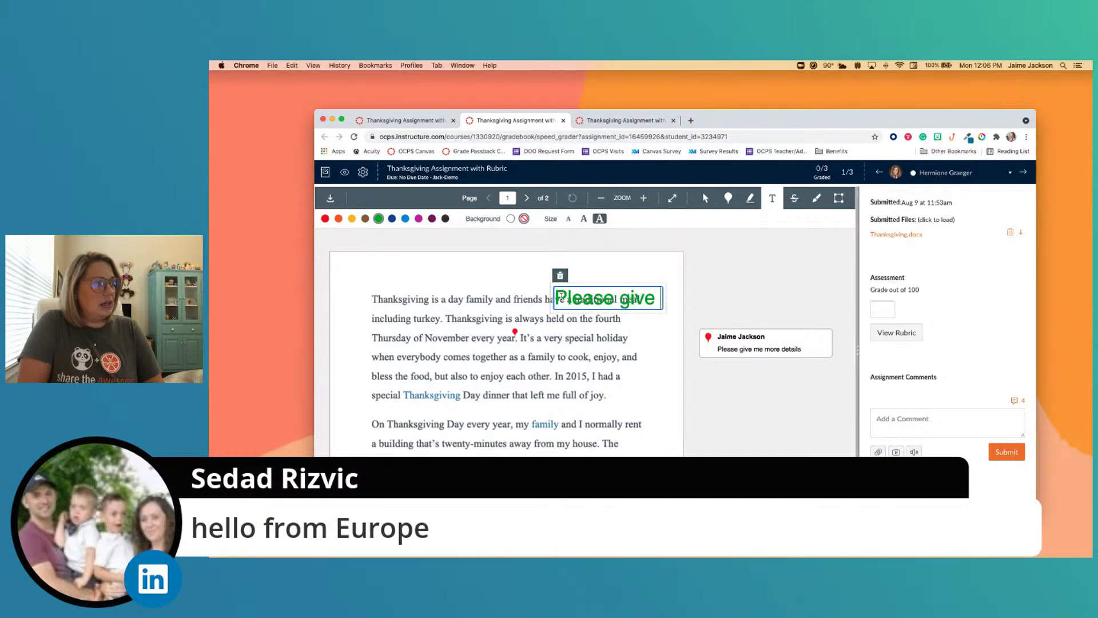
type(" this a title")
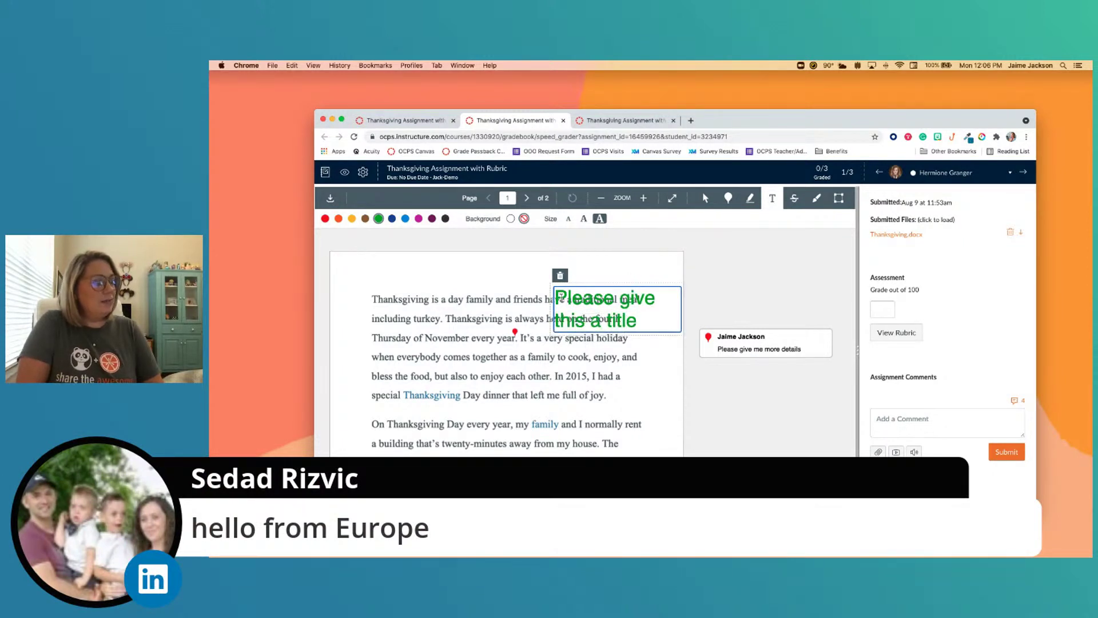
Step: Move the "Please give this a title" annotation into the blank space above the first paragraph
left_click(640, 313)
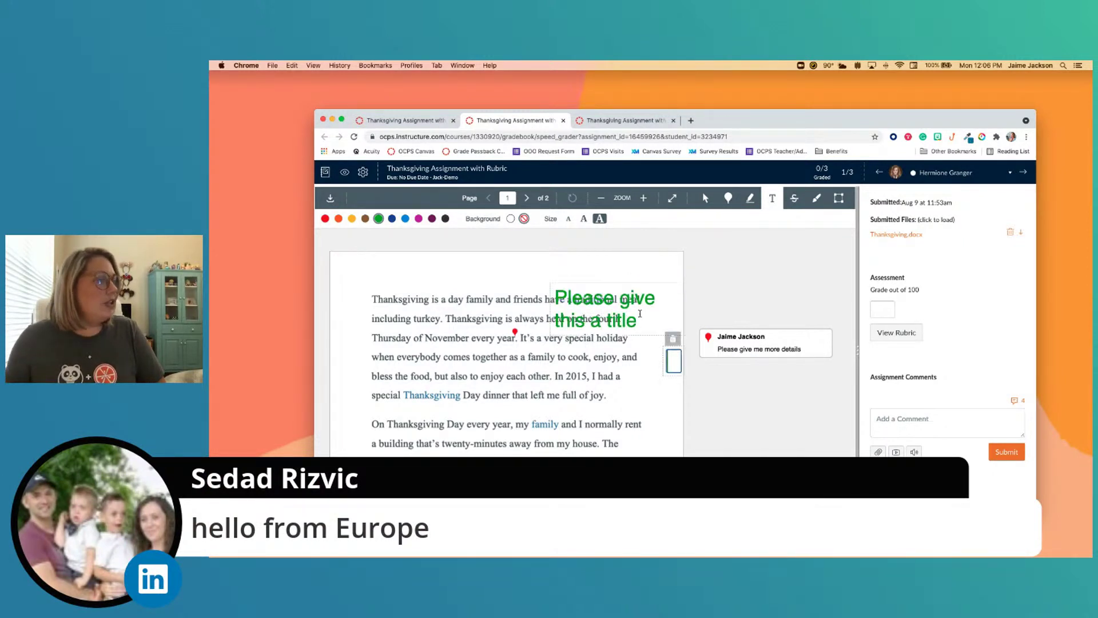
left_click(640, 314)
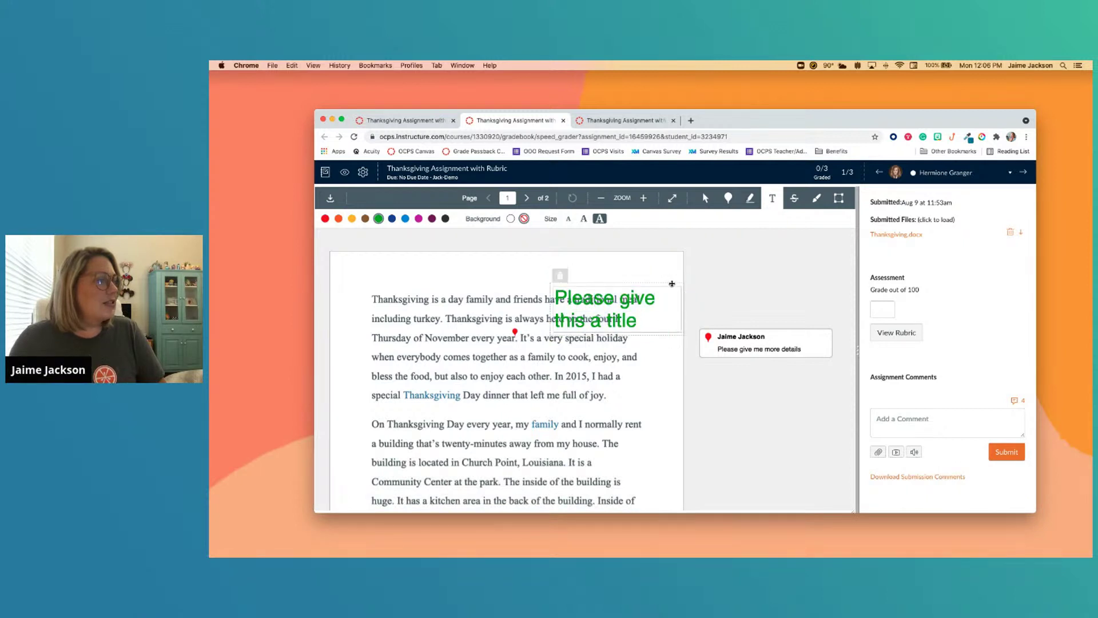
mouse_move(672, 283)
left_mouse_down()
mouse_move(624, 260)
mouse_move(501, 258)
mouse_move(561, 258)
mouse_move(519, 258)
left_mouse_up()
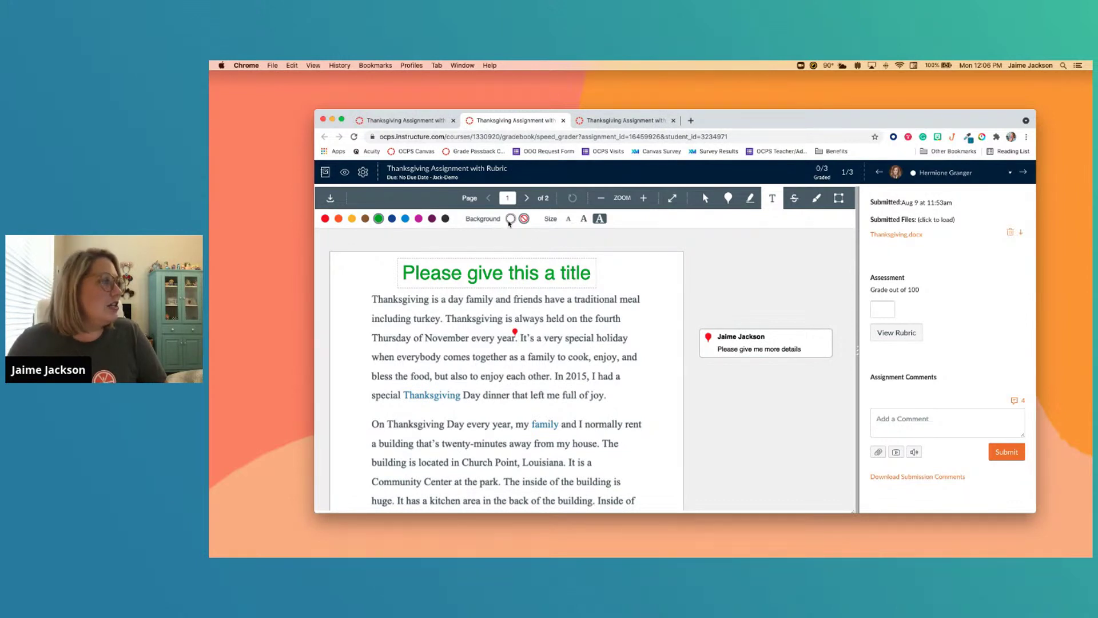
Step: Try a white background and smaller text sizes on the green title annotation, restoring the largest size
left_click(508, 221)
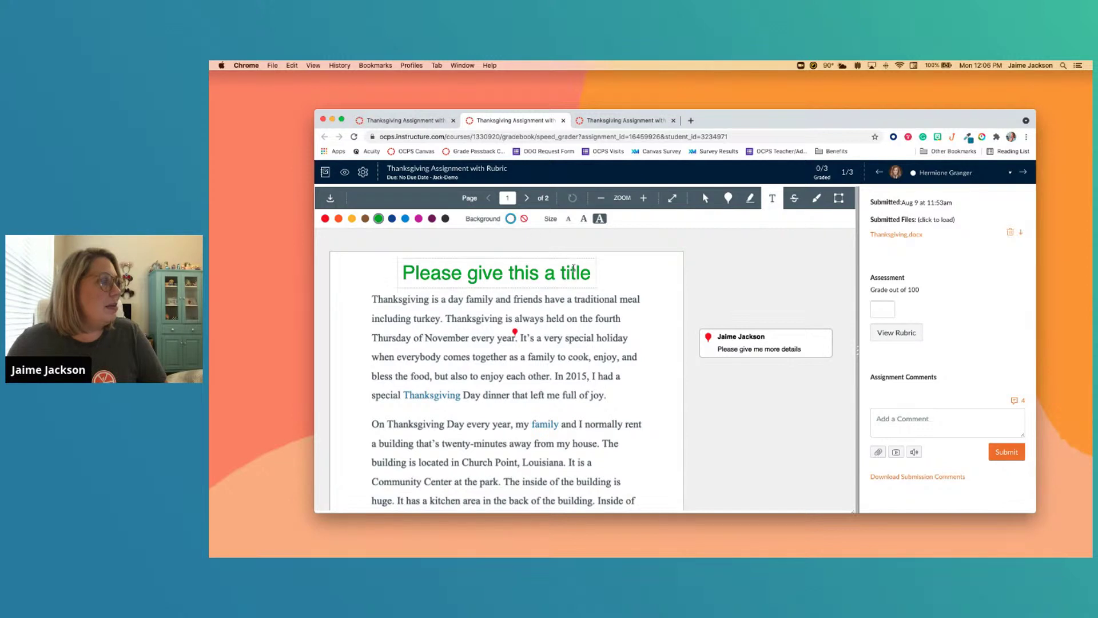
left_click(572, 266)
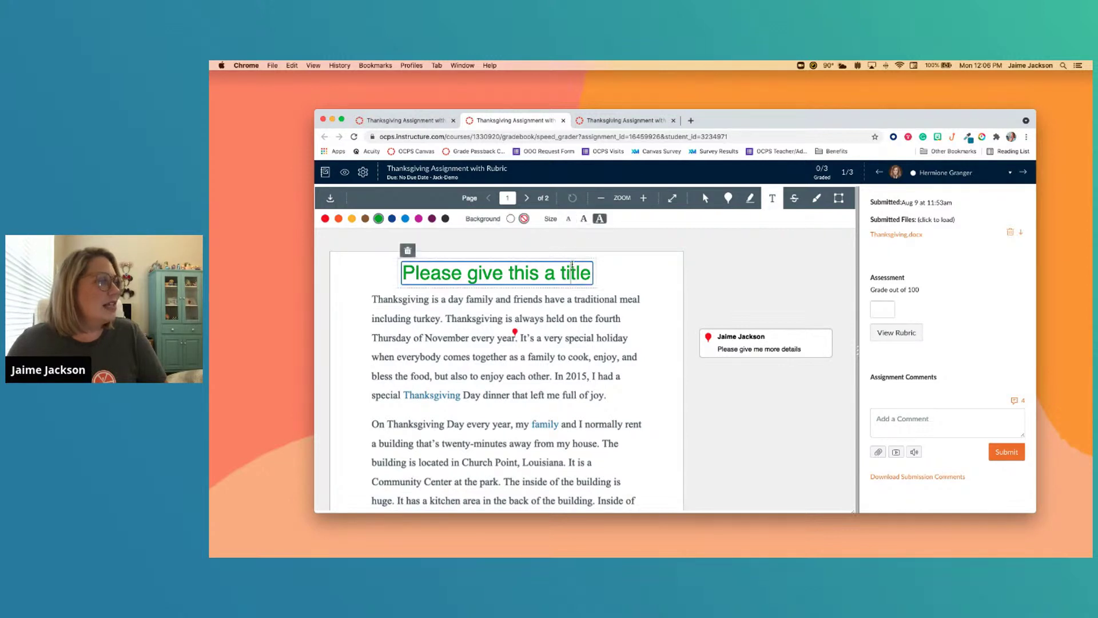
left_click(568, 219)
left_click(584, 218)
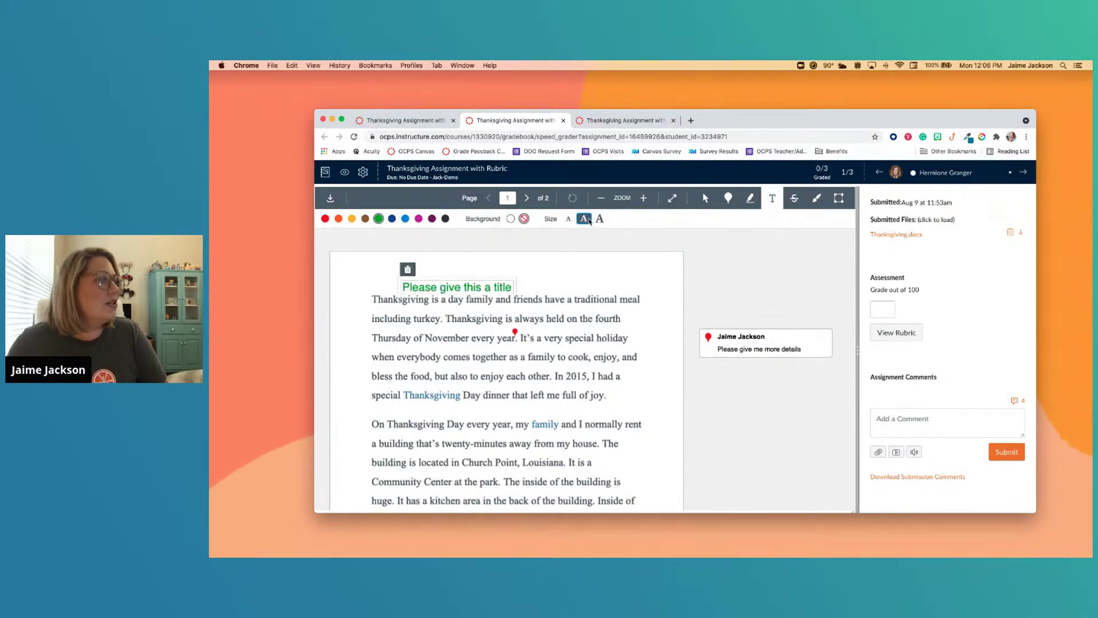
left_click(599, 218)
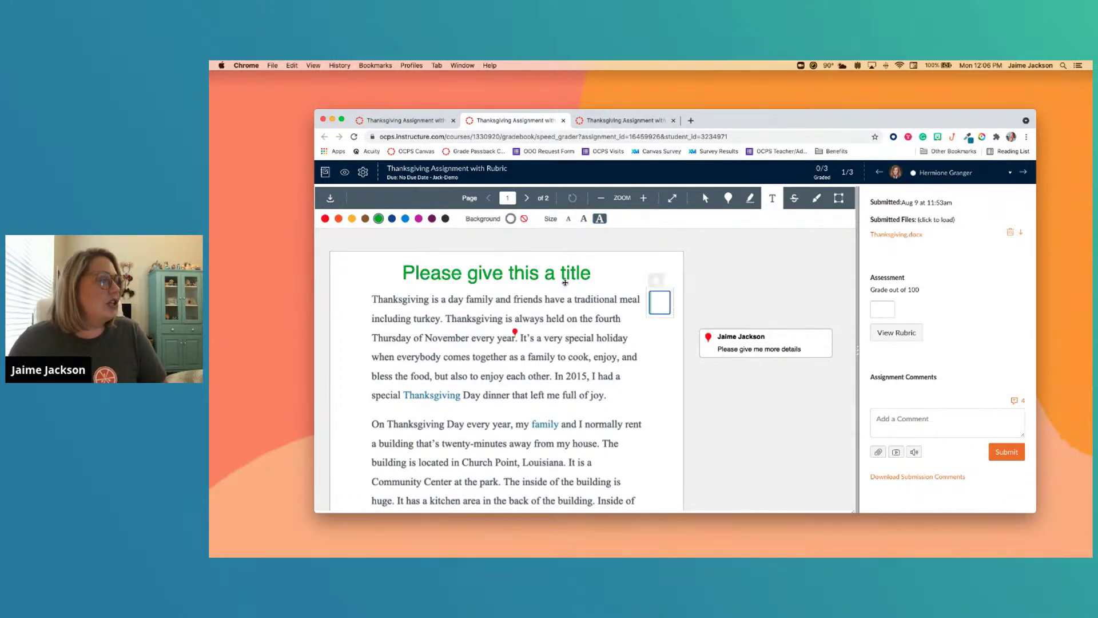
left_click(583, 277)
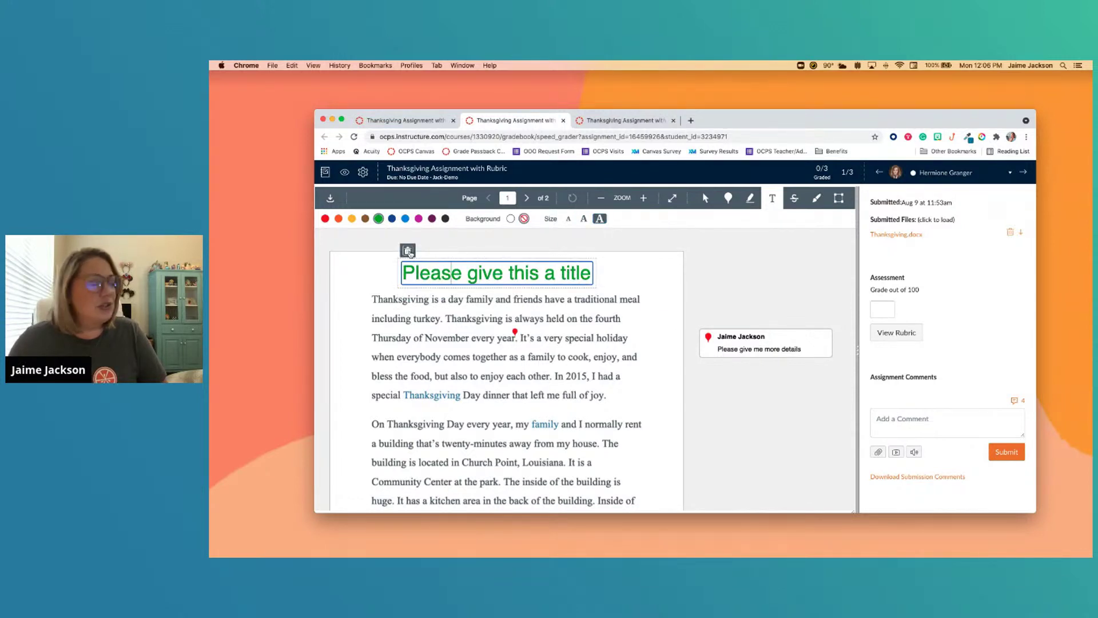
Step: Strike out "In 2015," in red in the first paragraph and attach the comment "Please delete"
left_click(794, 201)
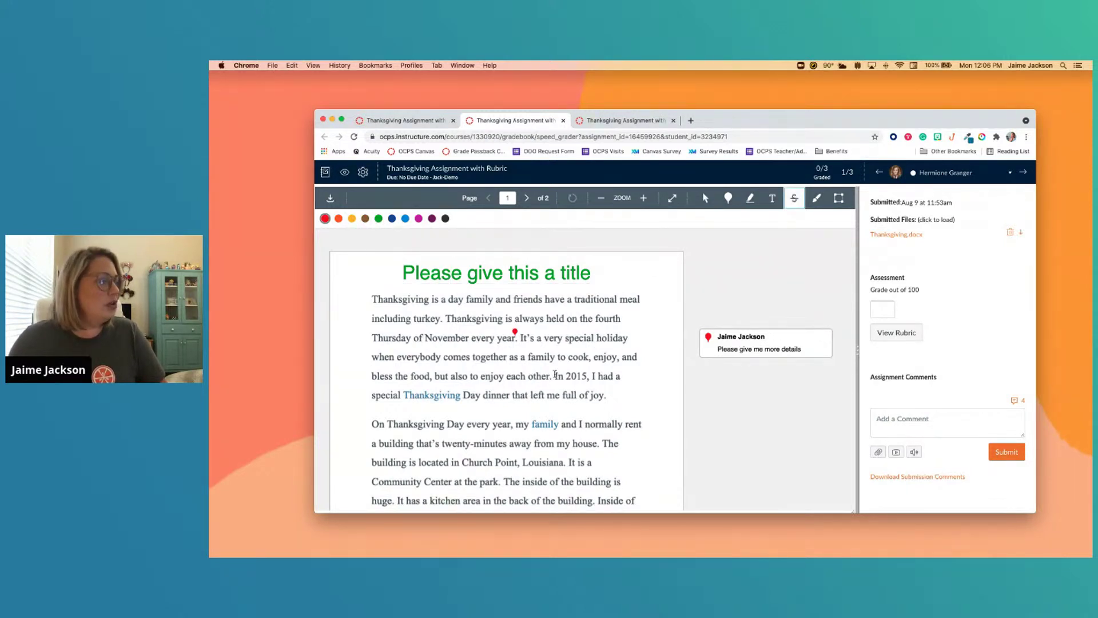
left_click_drag(554, 375, 584, 376)
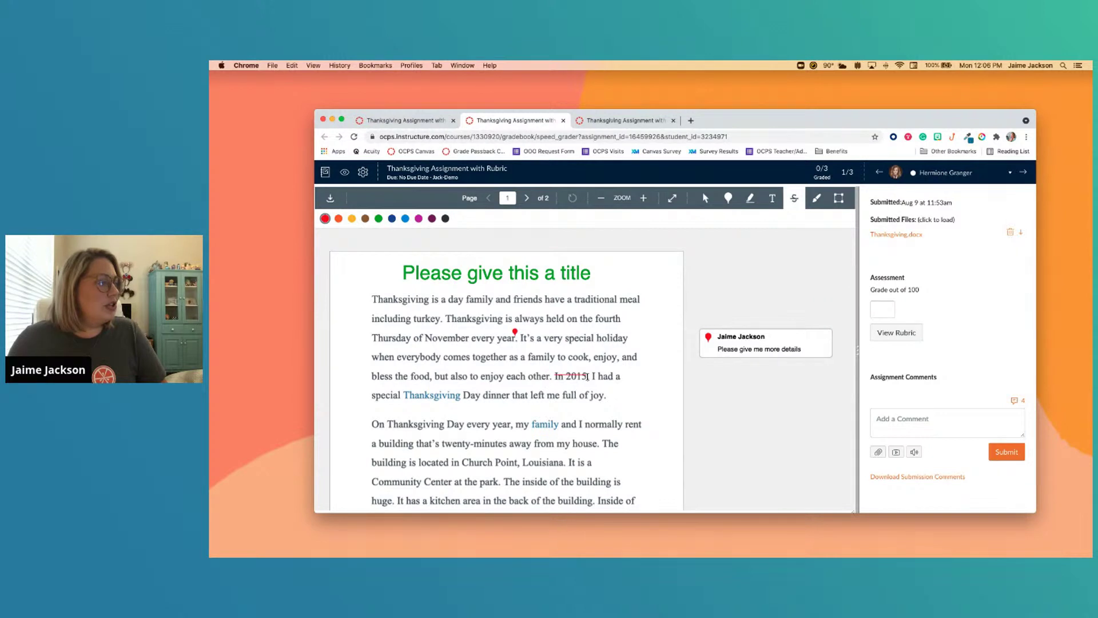
left_click(684, 377)
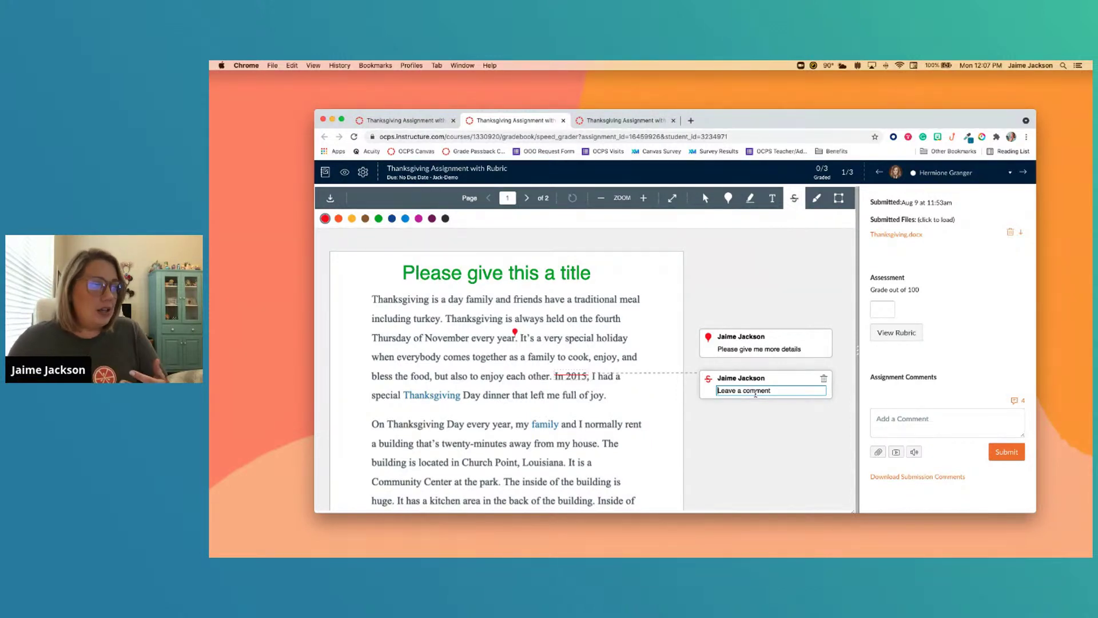
type("Please")
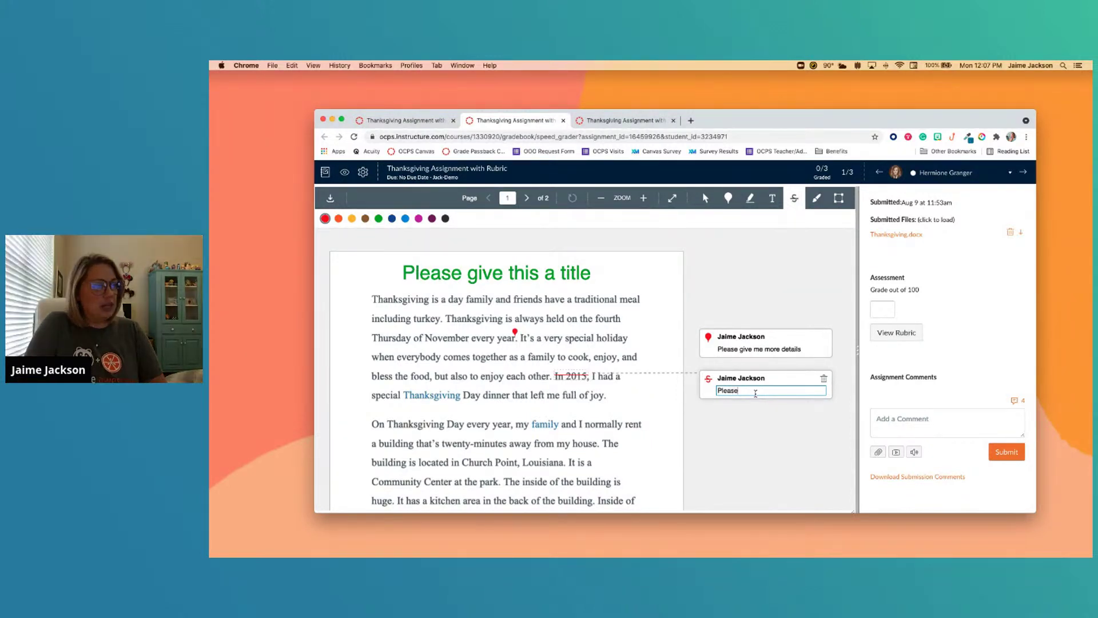
type(" delete")
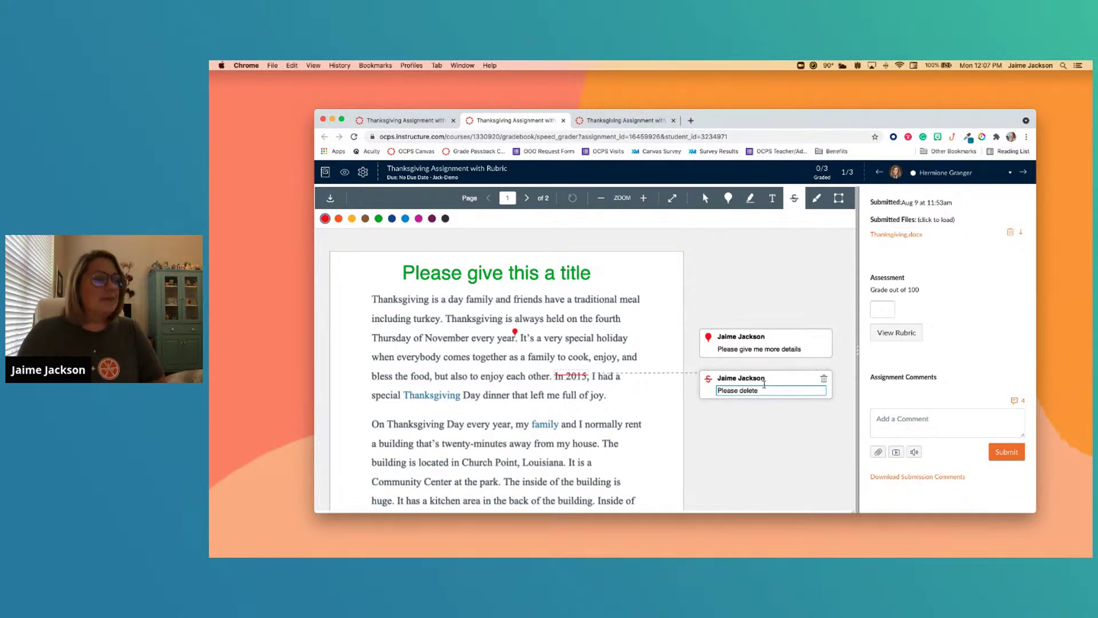
Step: Draw a light blue freehand circle of medium line width around "It has a kitchen area in the back of the building."
left_click(812, 204)
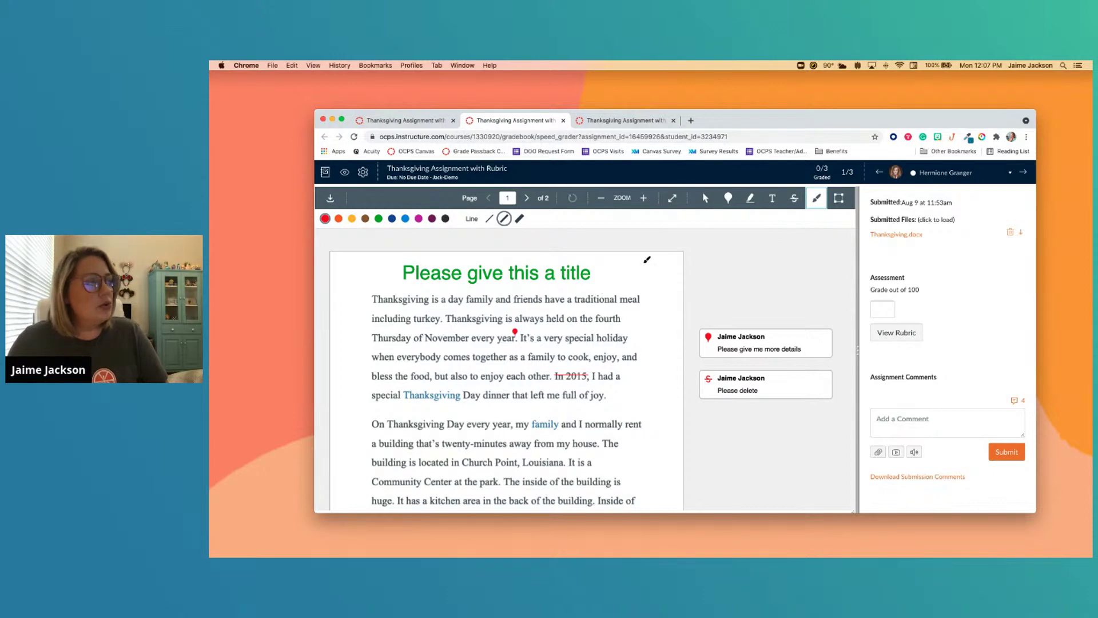
left_click(405, 218)
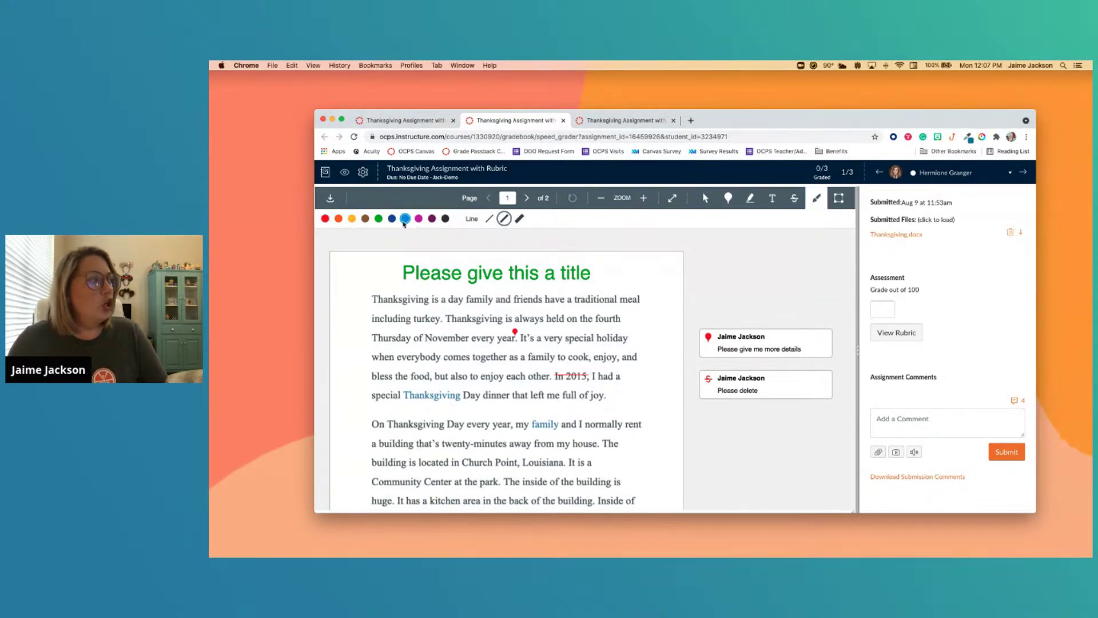
scroll(413, 368, "down", 8)
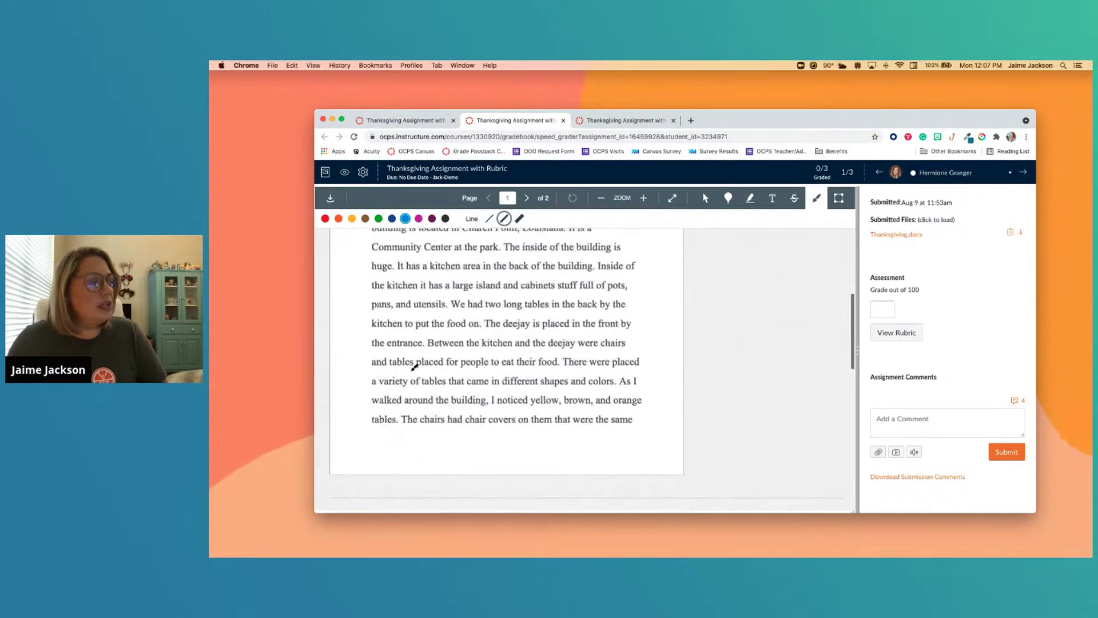
scroll(414, 367, "up", 2)
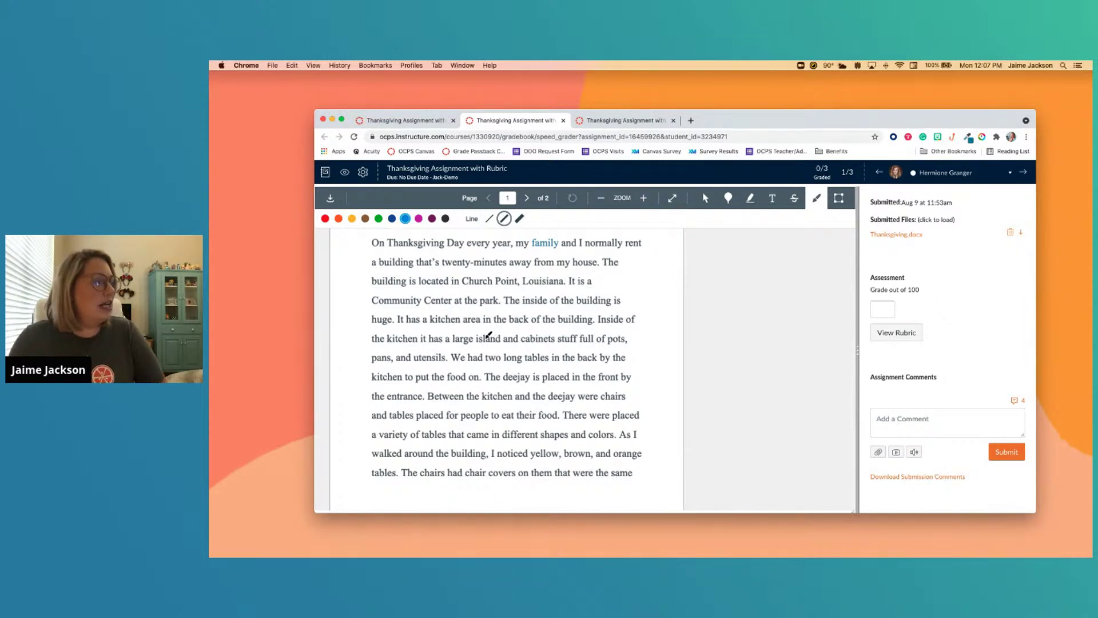
mouse_move(418, 313)
left_mouse_down()
mouse_move(393, 322)
mouse_move(580, 331)
mouse_move(532, 301)
mouse_move(405, 308)
left_mouse_up()
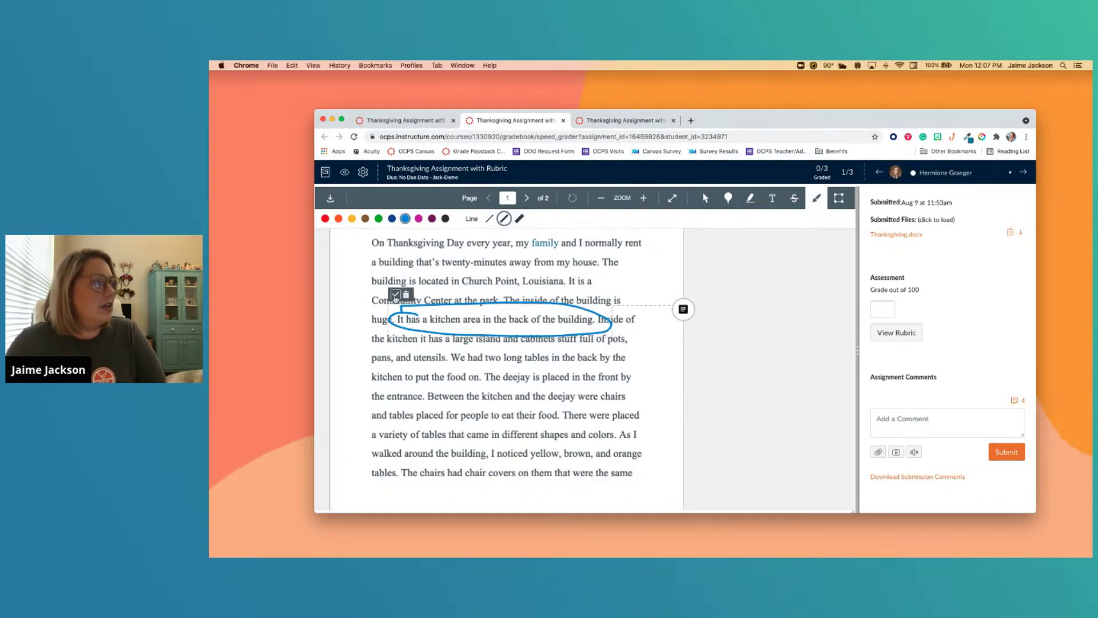
left_click(394, 299)
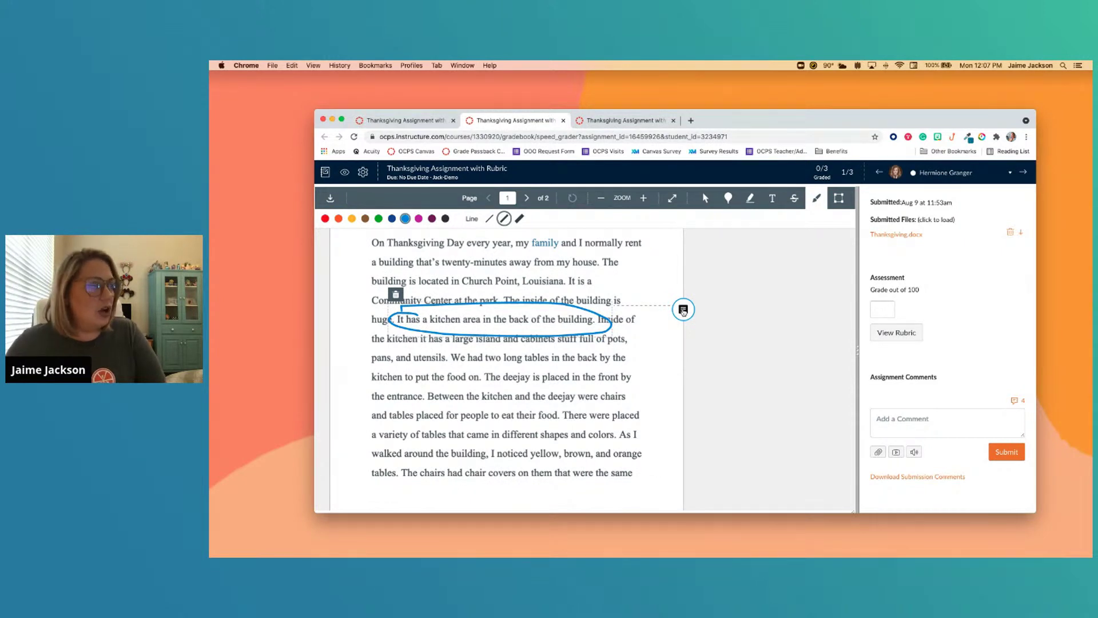
Step: Add the comment "Great job here!" to the blue freehand circle
left_click(683, 310)
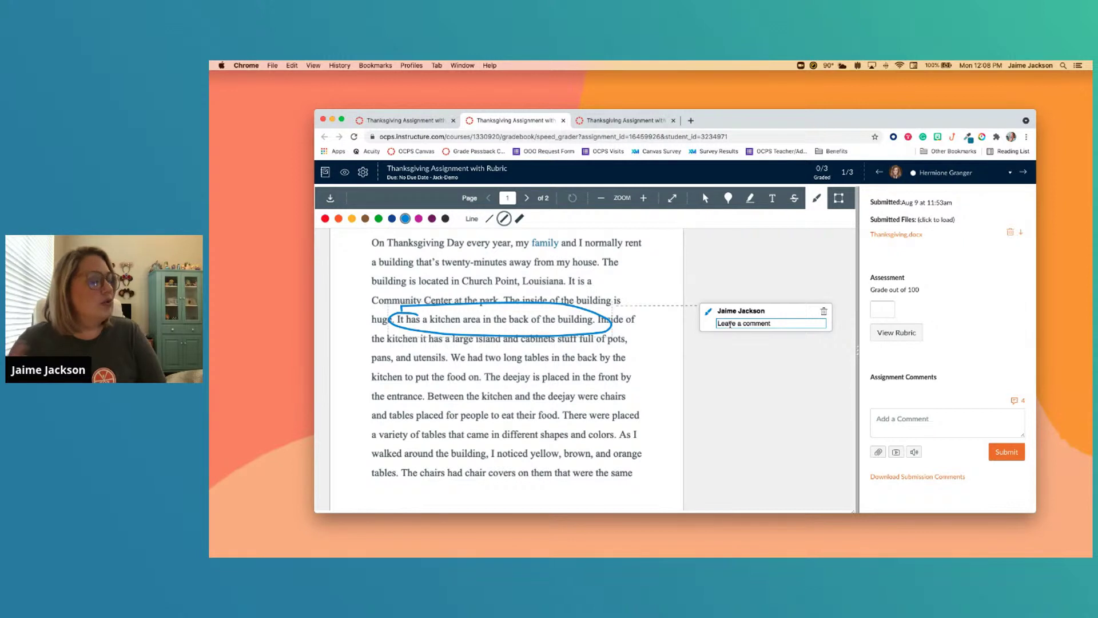
type("Great")
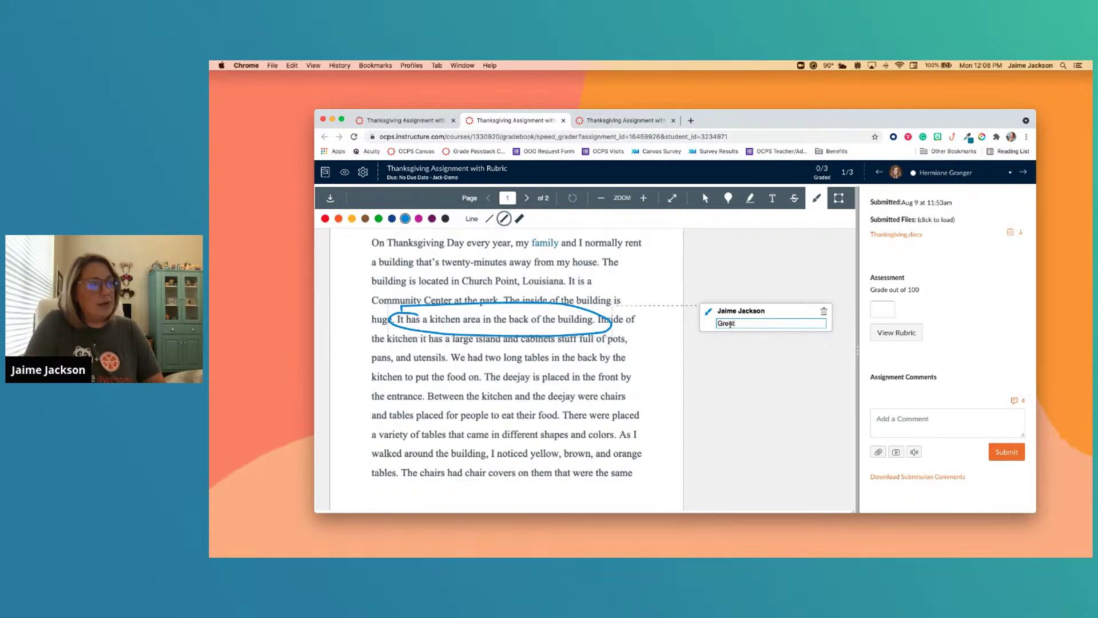
type(" job here!")
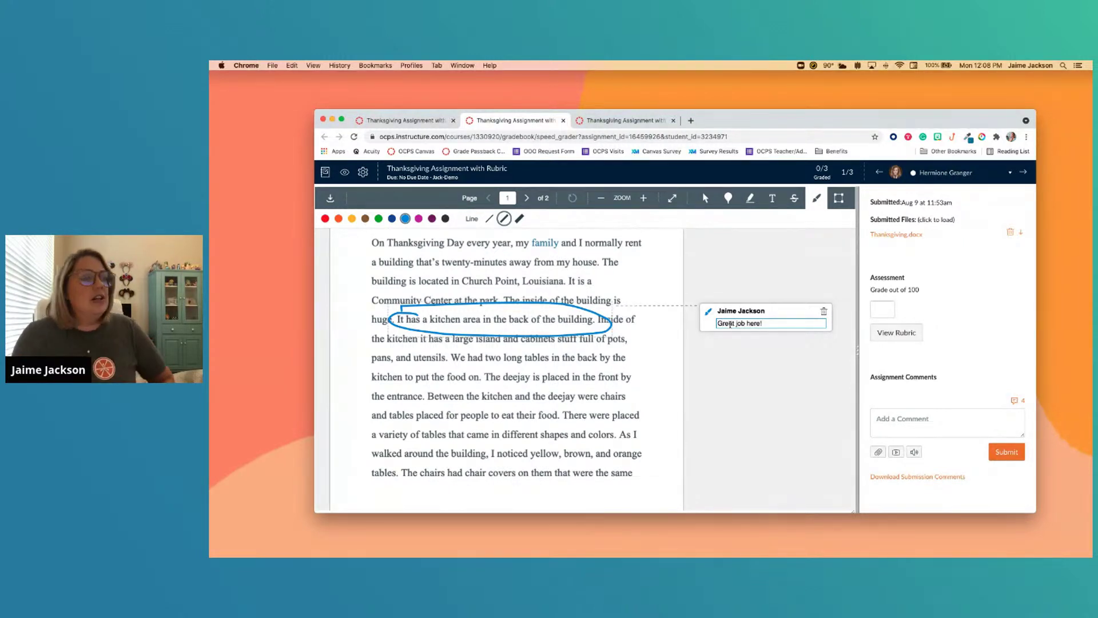
key("Return")
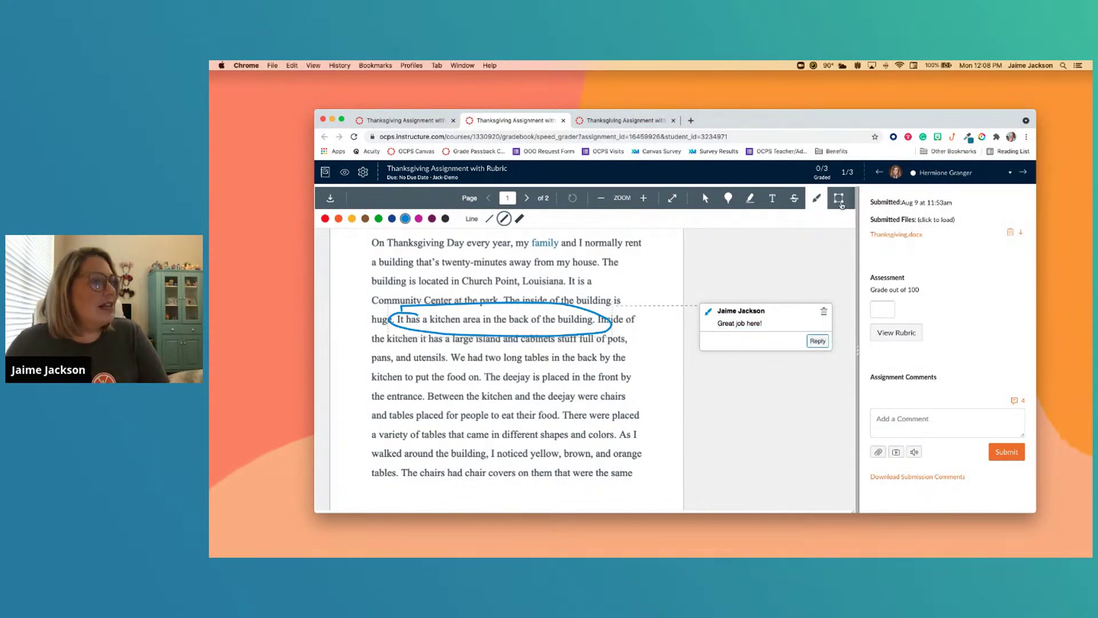
Step: Draw a light blue area box over the opening lines of page 2, leaving its comment blank
left_click(839, 199)
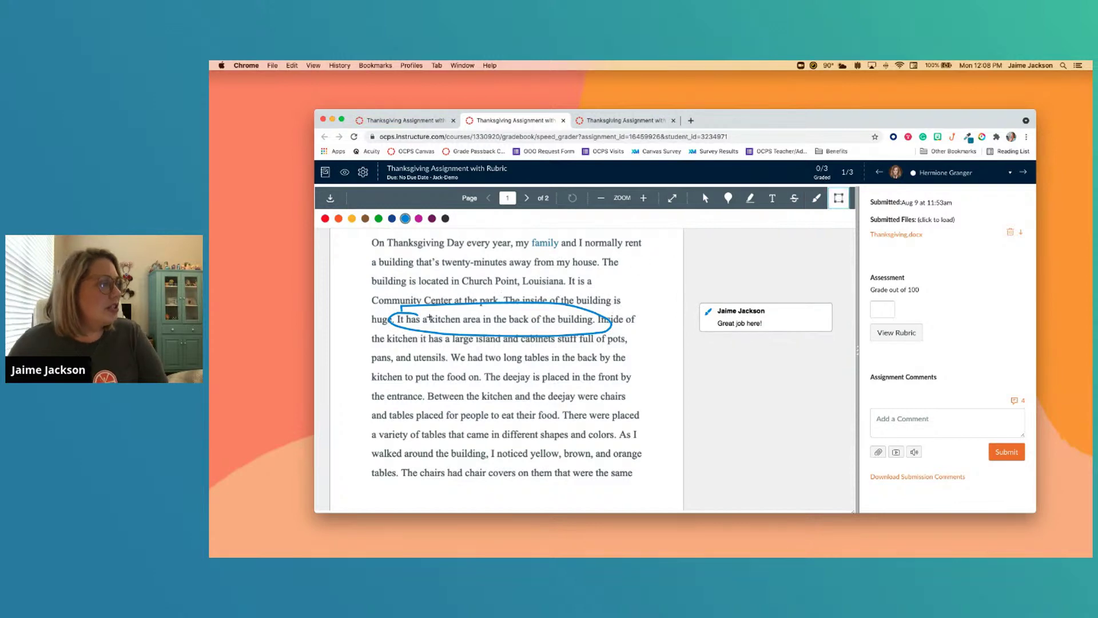
scroll(430, 318, "up", 5)
scroll(429, 316, "down", 4)
scroll(429, 318, "down", 10)
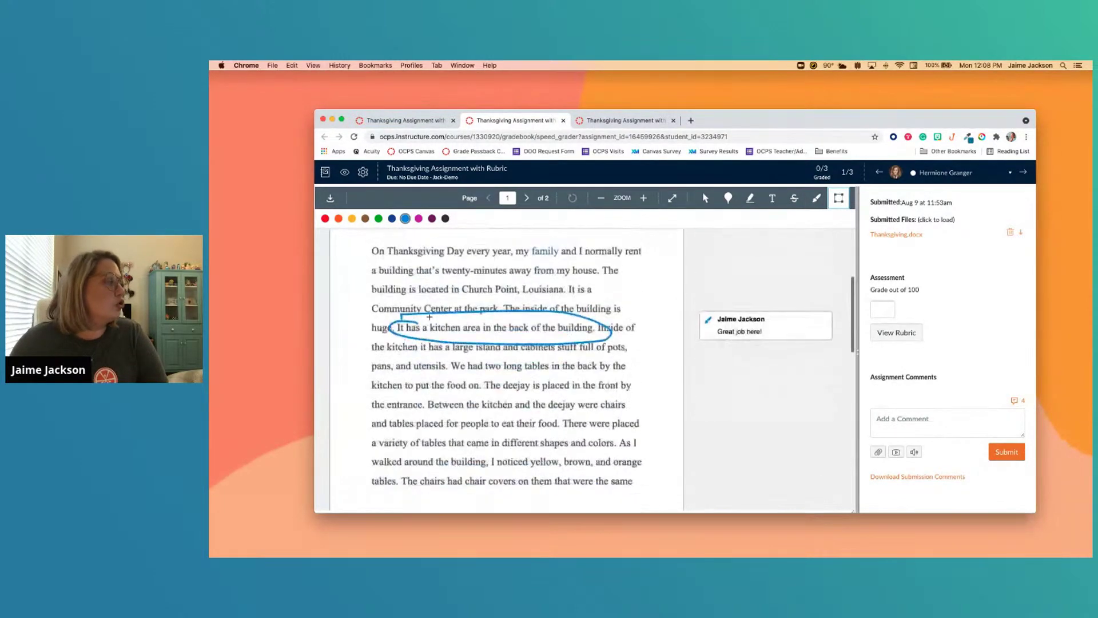
left_click_drag(365, 331, 605, 355)
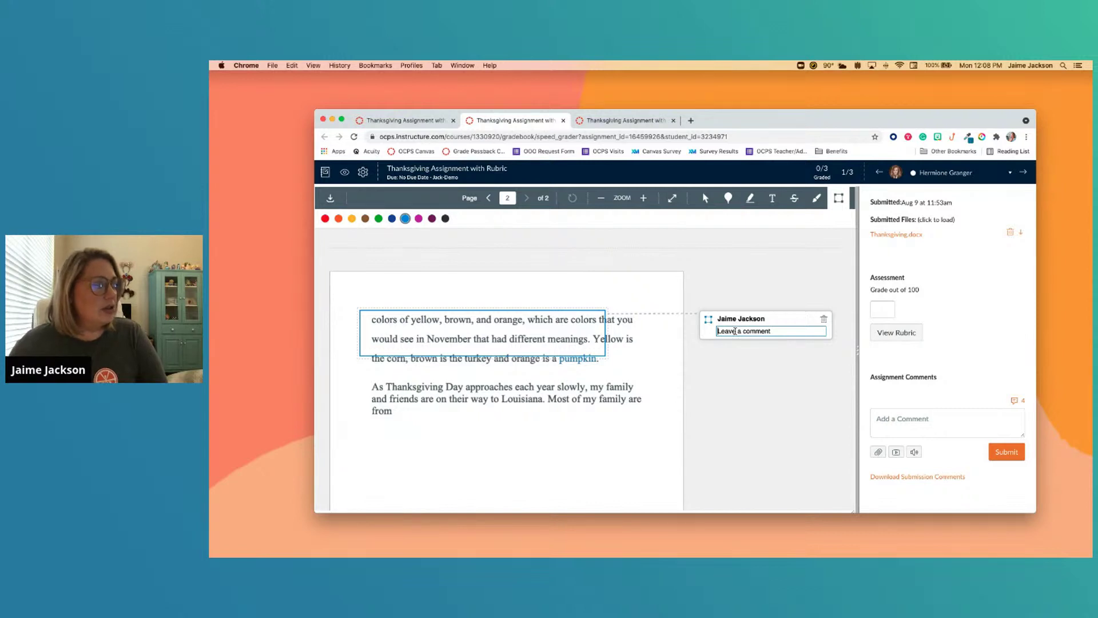
left_click(746, 363)
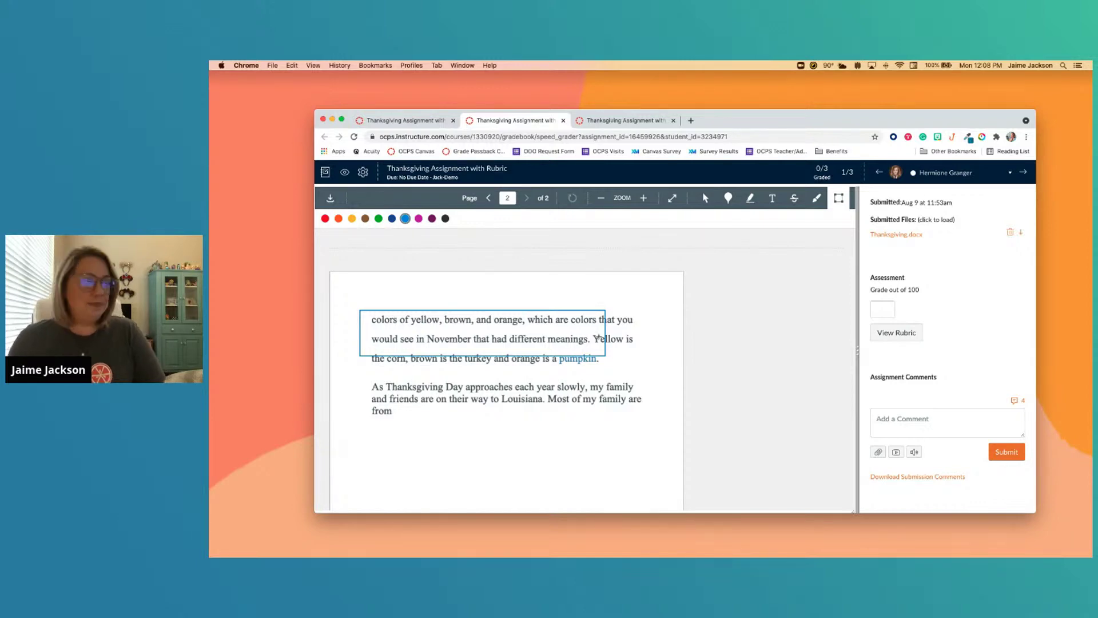
Step: Enlarge the browser window and return to the start of page 1 of the essay
scroll(651, 330, "up", 10)
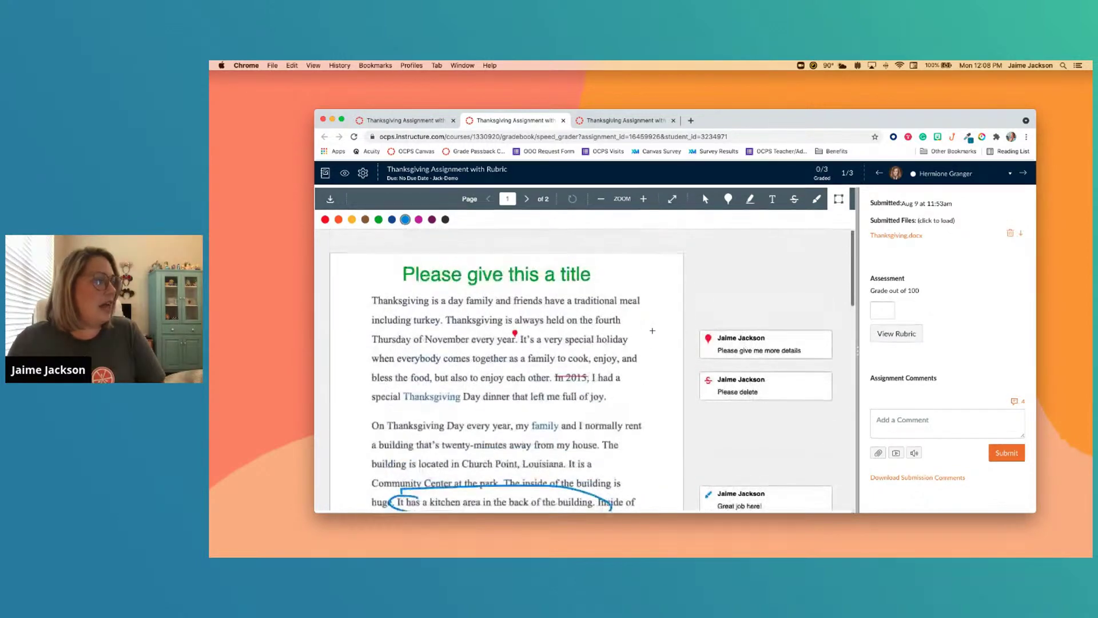
scroll(652, 331, "down", 2)
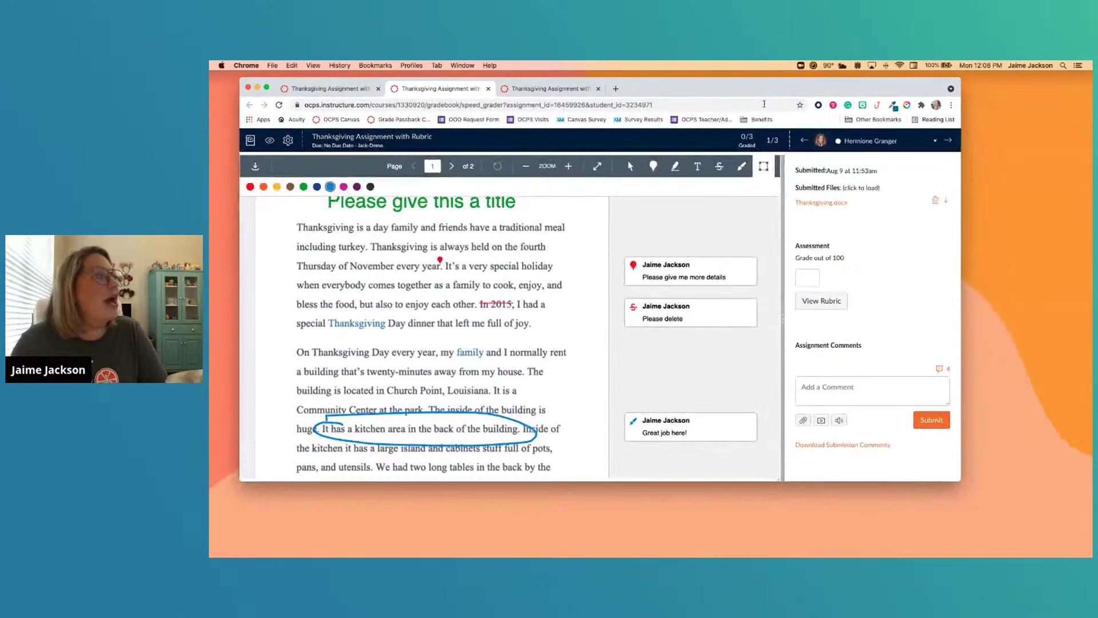
left_click_drag(960, 480, 1091, 540)
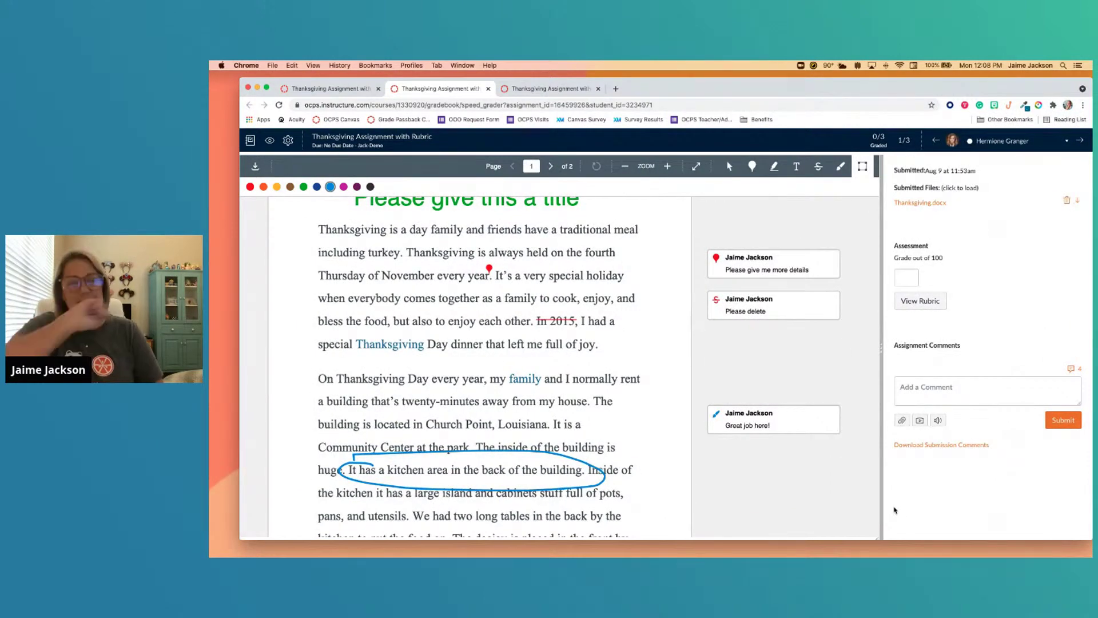
scroll(551, 414, "down", 1)
scroll(550, 414, "down", 2)
scroll(753, 294, "up", 4)
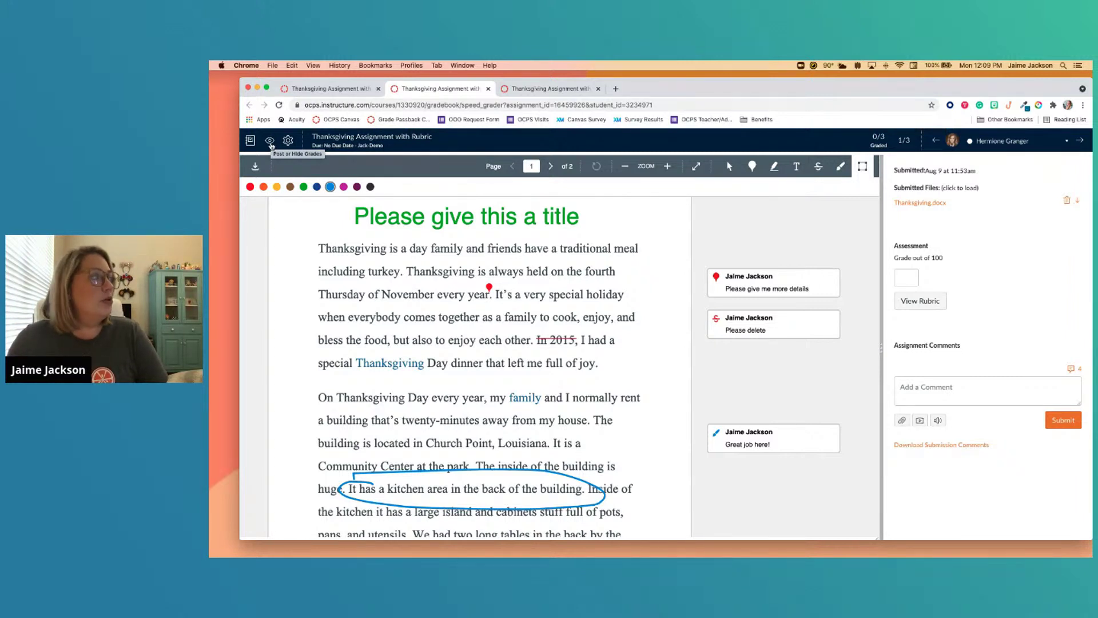
Step: Check the SpeedGrader options for sorting the student list and hiding student names, without saving any change
left_click(289, 140)
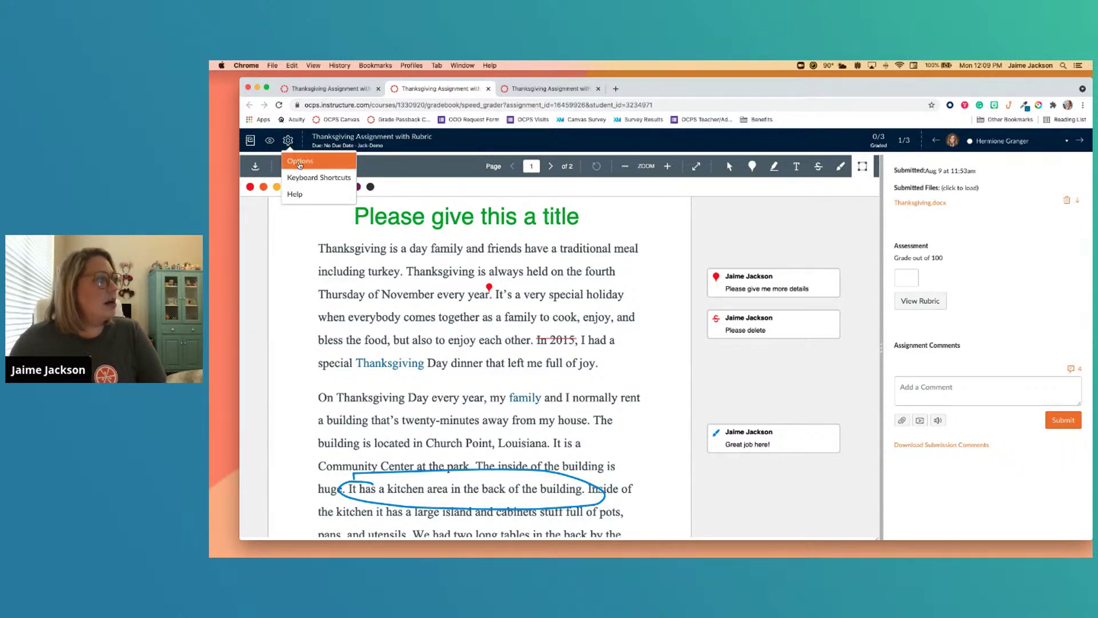
left_click(302, 163)
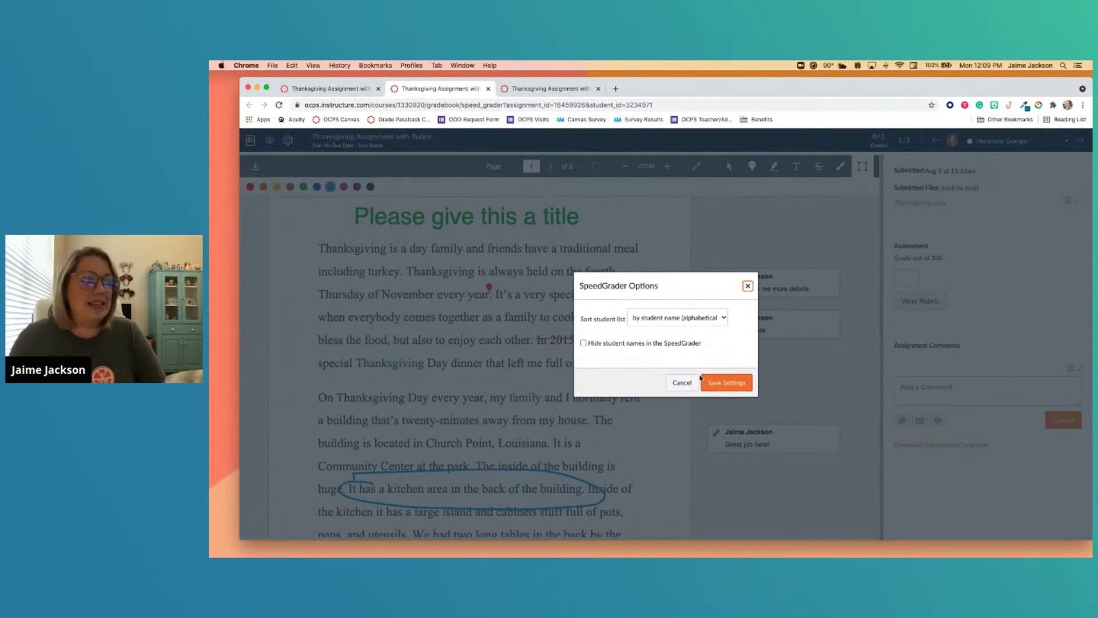
left_click(680, 384)
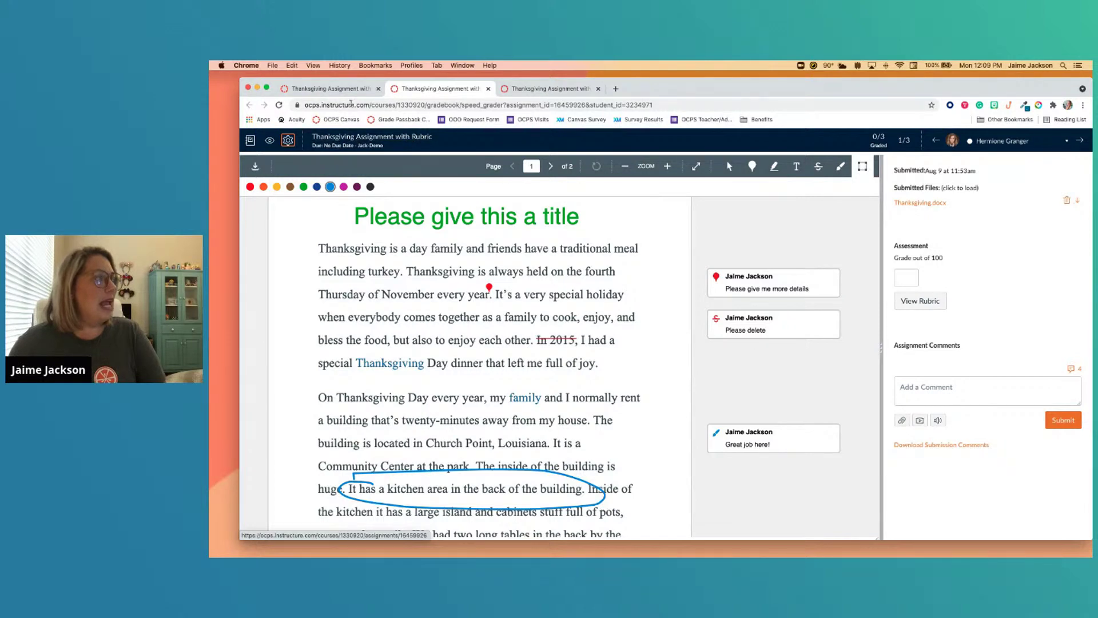
Step: View the Thanksgiving Assignment with Rubric details page and return to the essay in SpeedGrader
left_click(322, 89)
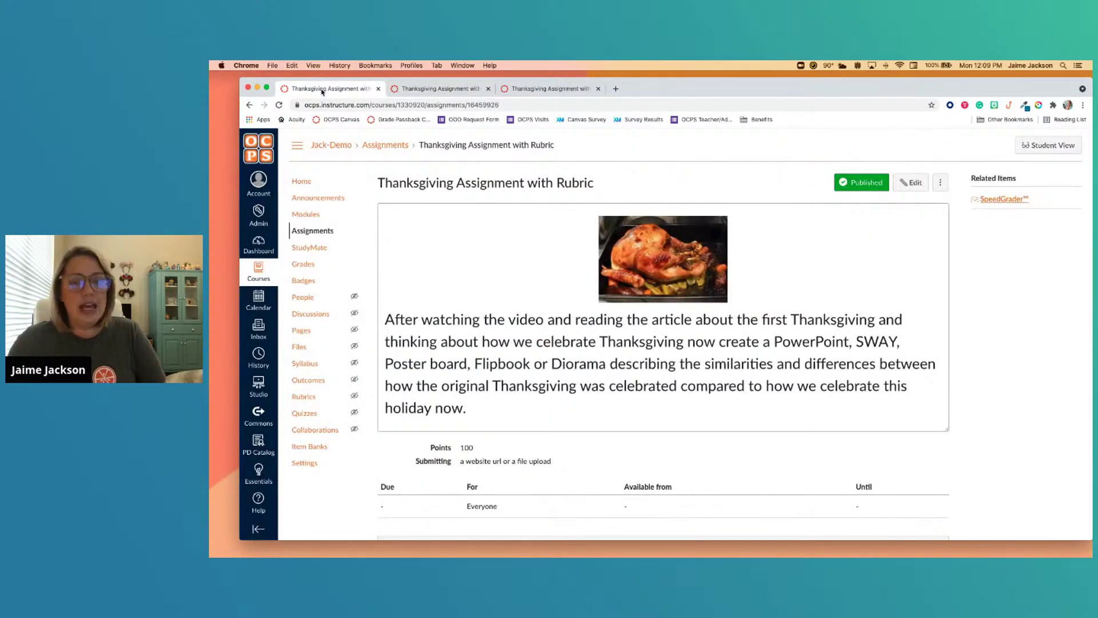
left_click(424, 90)
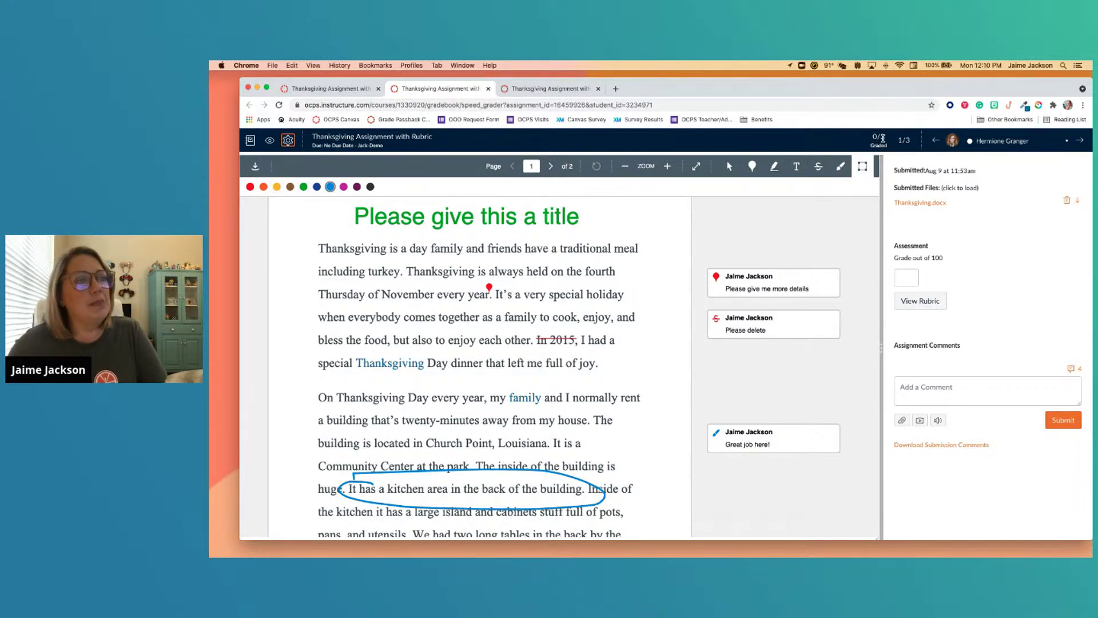
left_click(883, 138)
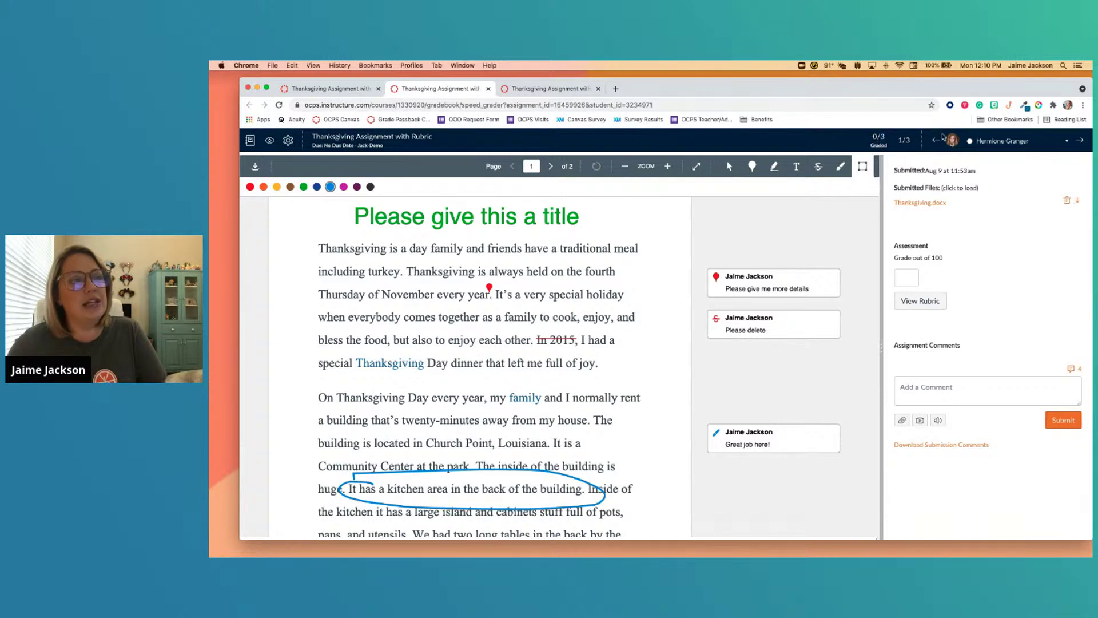
left_click_drag(902, 141, 920, 143)
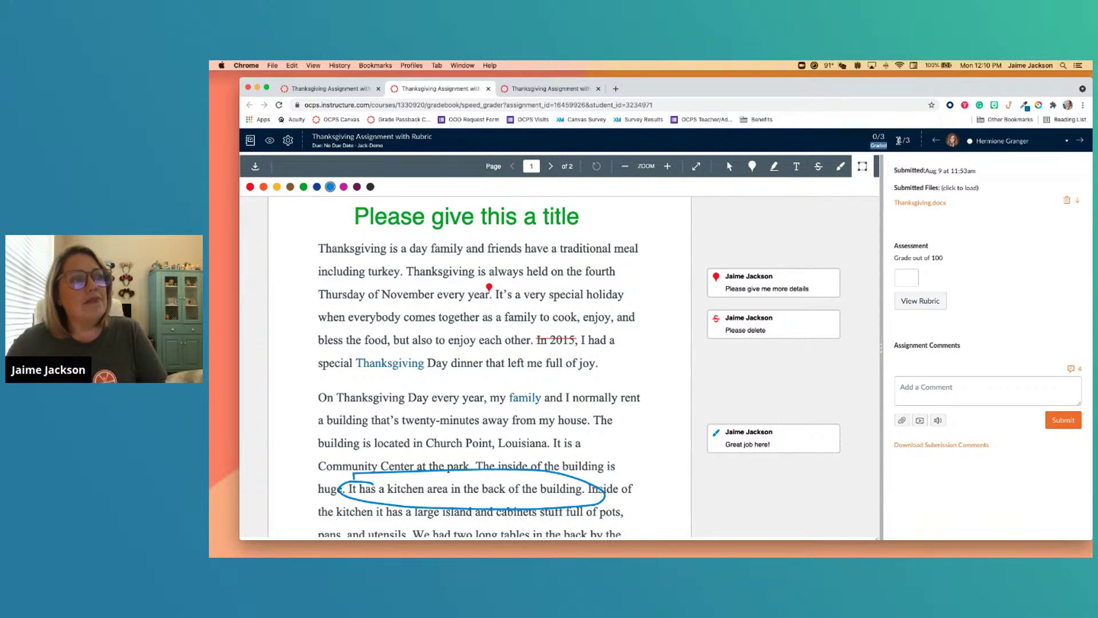
left_click(913, 143)
left_click(908, 143)
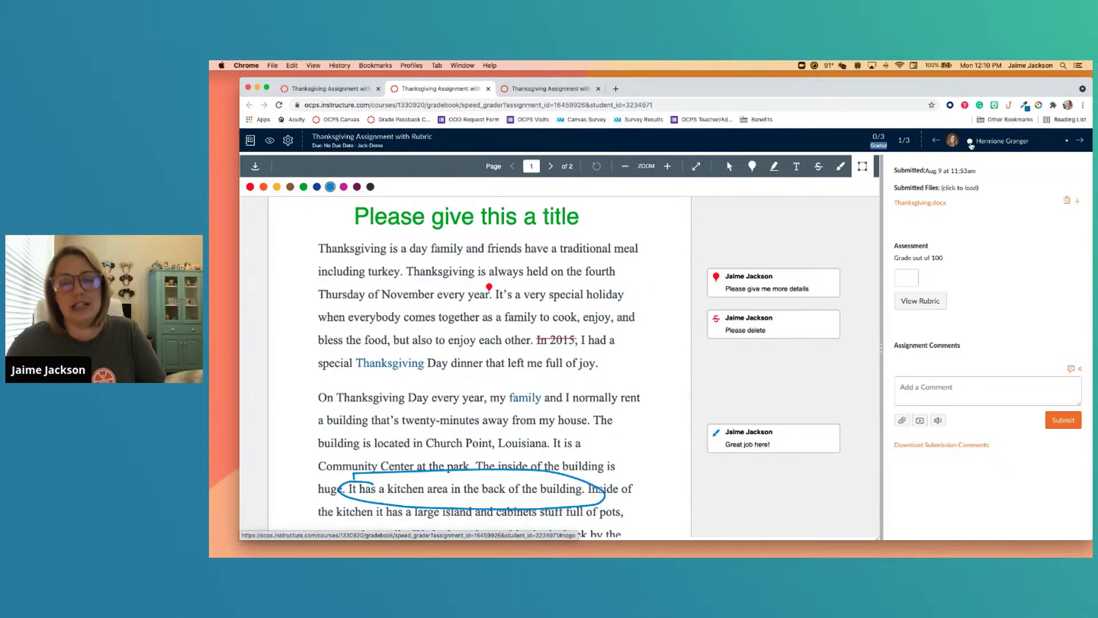
Step: Switch to the second student's submission, return to the first student's essay, and review the student list
left_click(1033, 144)
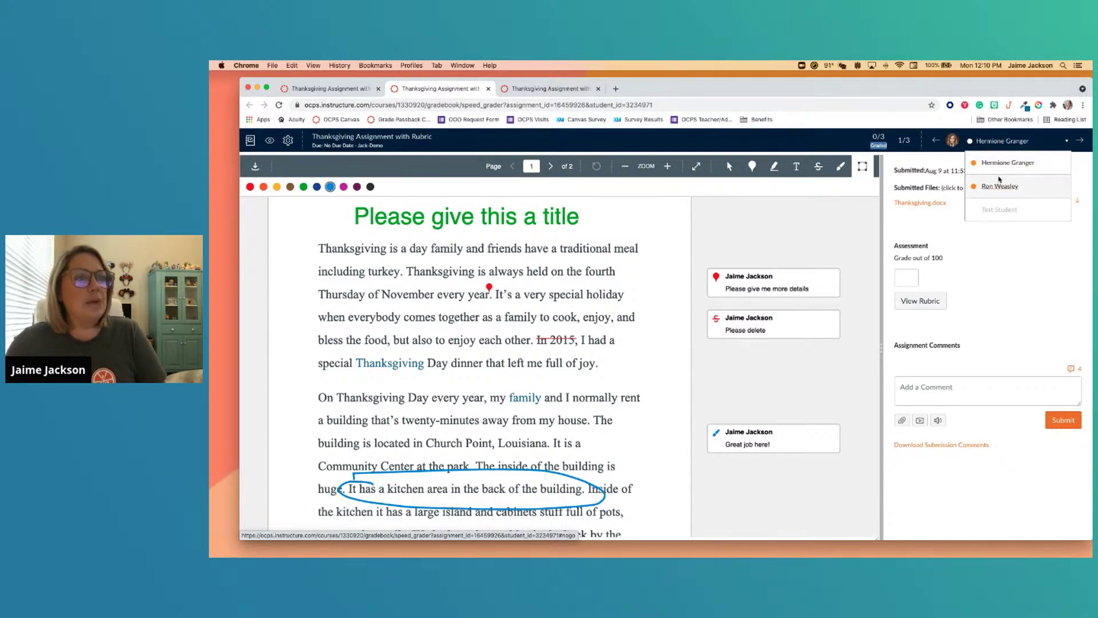
left_click(998, 184)
left_click(996, 147)
left_click(993, 168)
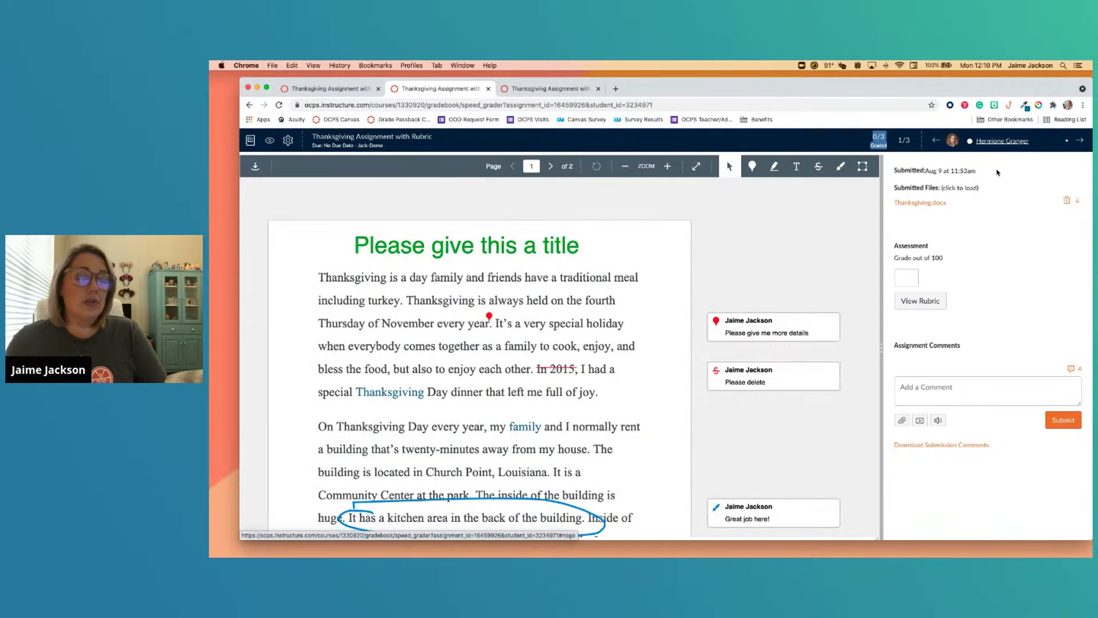
left_click(994, 148)
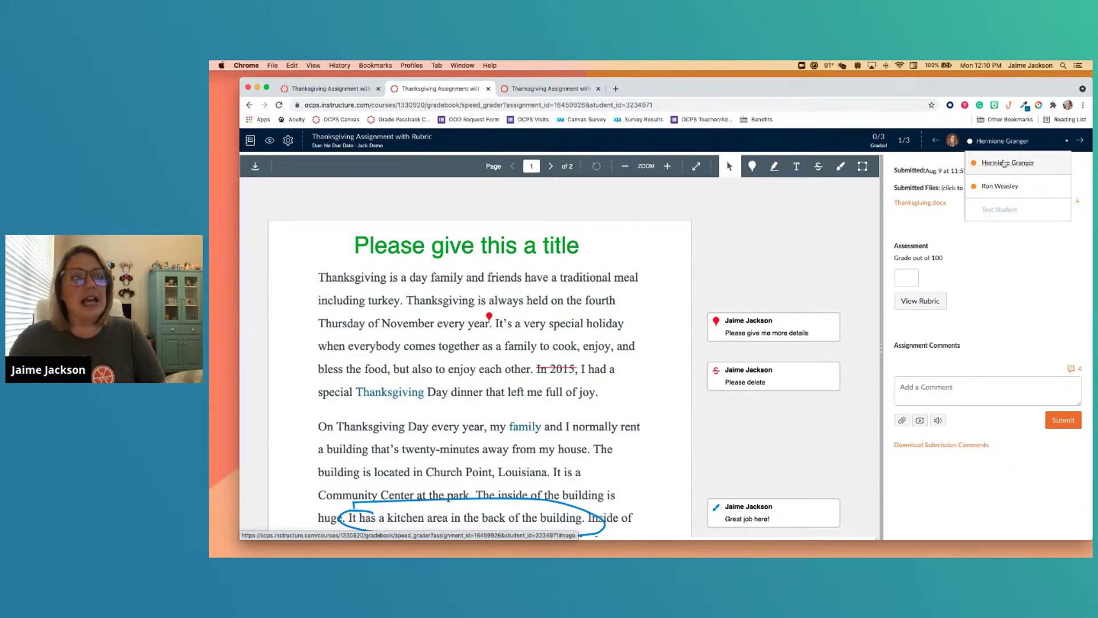
left_click(988, 282)
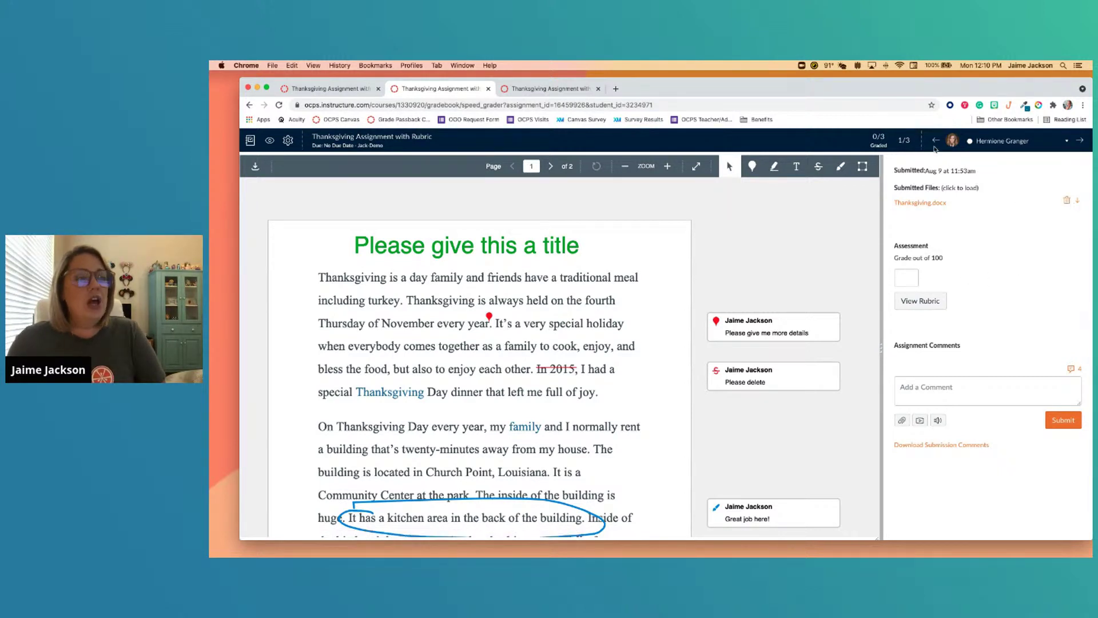
Step: Move to the next student and back again, and open the list of students to choose from
left_click(1080, 143)
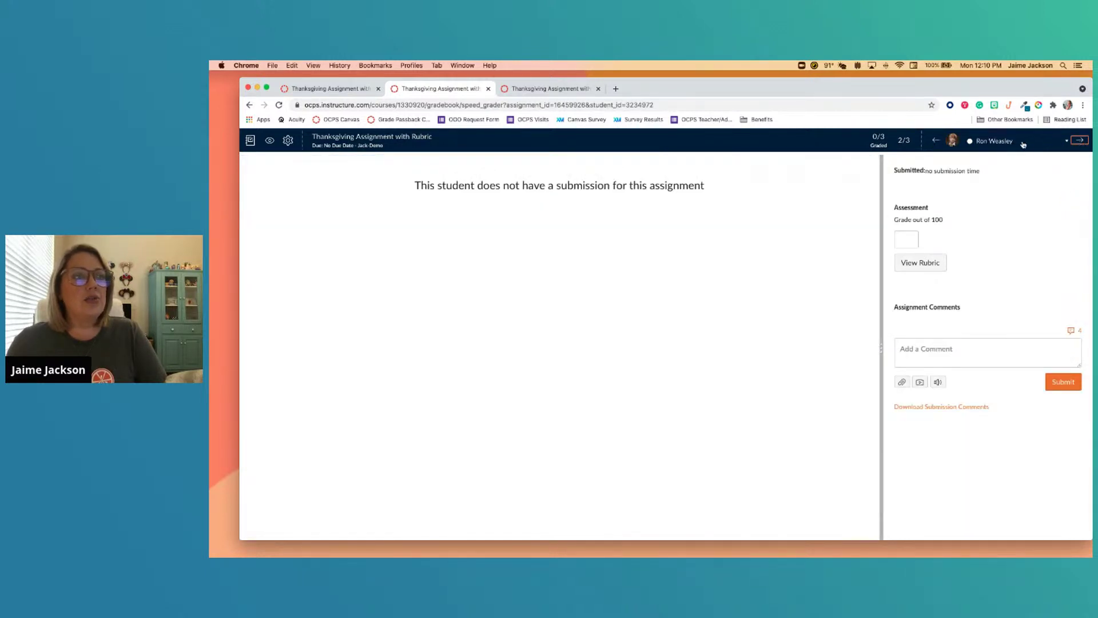
left_click(936, 142)
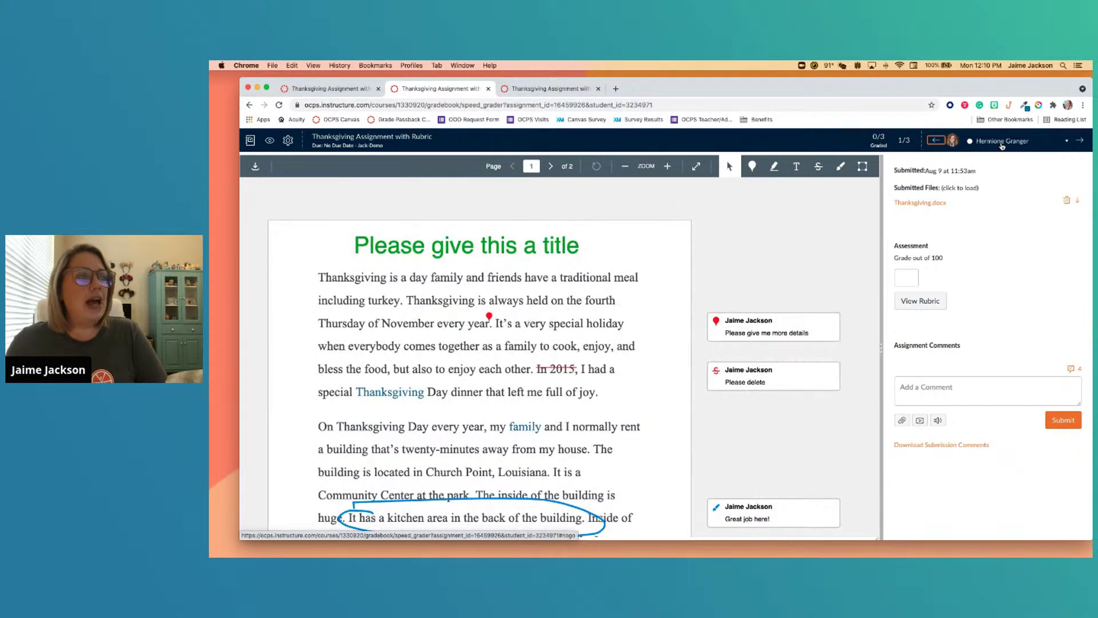
left_click(1002, 146)
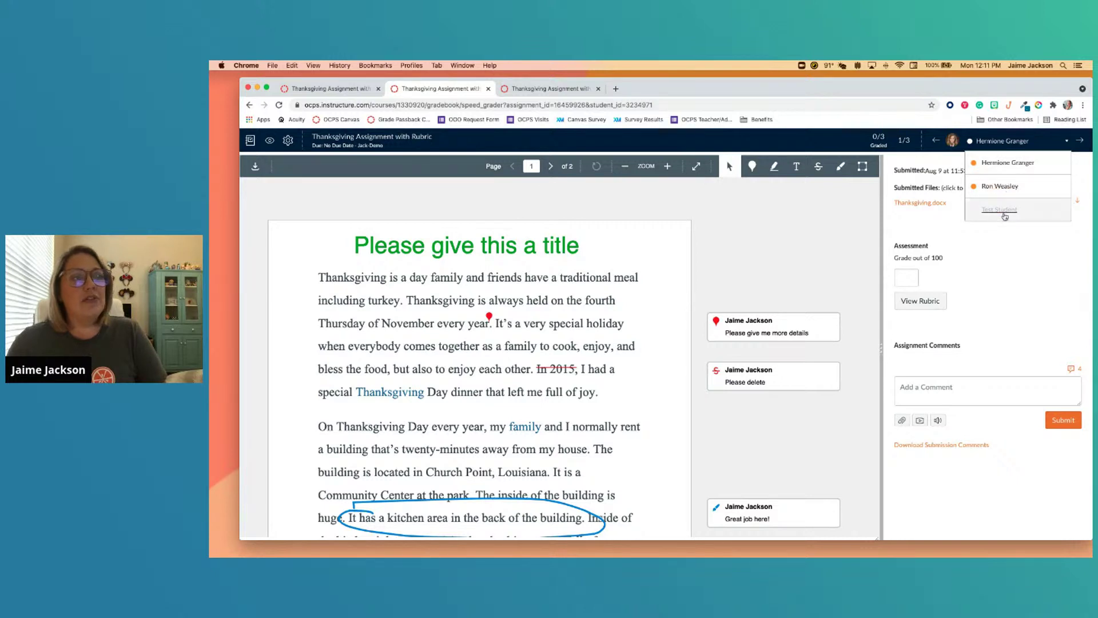
Step: Set the SpeedGrader options to sort the student list by submission status, and save the settings
left_click(288, 141)
left_click(300, 160)
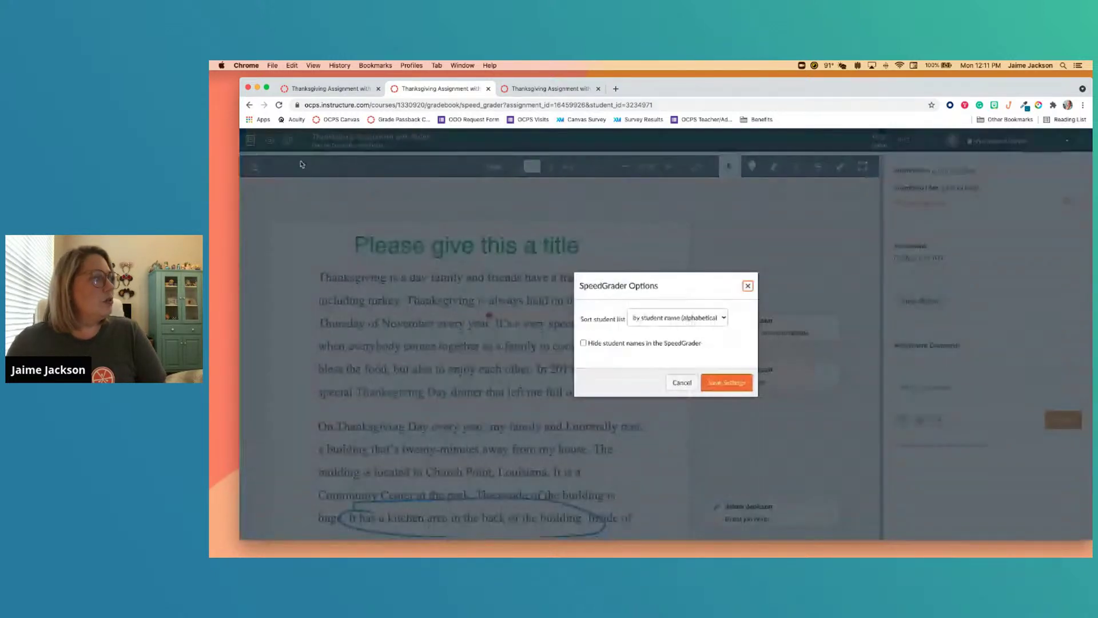
left_click(697, 319)
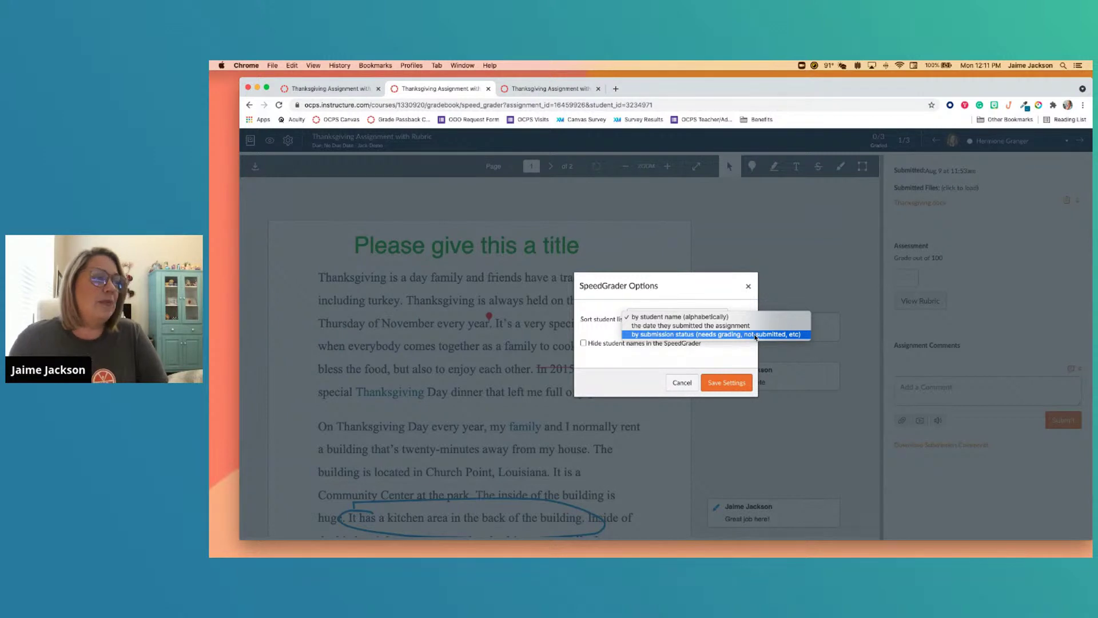
left_click(755, 336)
left_click(724, 383)
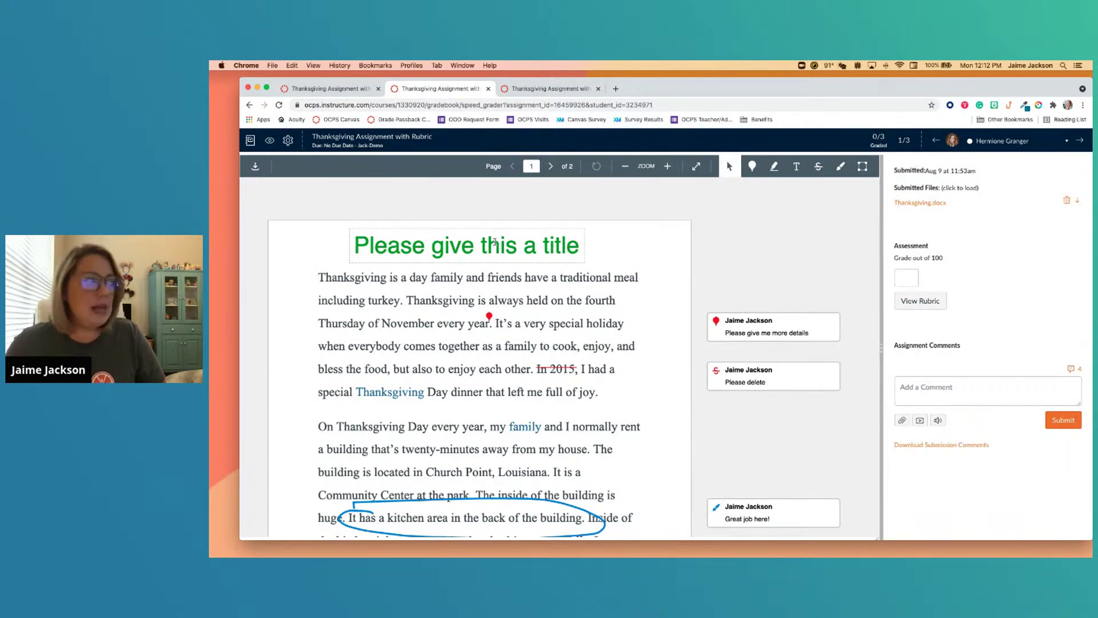
Step: Open the assignment rubric for the essay and widen the grading pane until the points column is visible
scroll(494, 244, "down", 1)
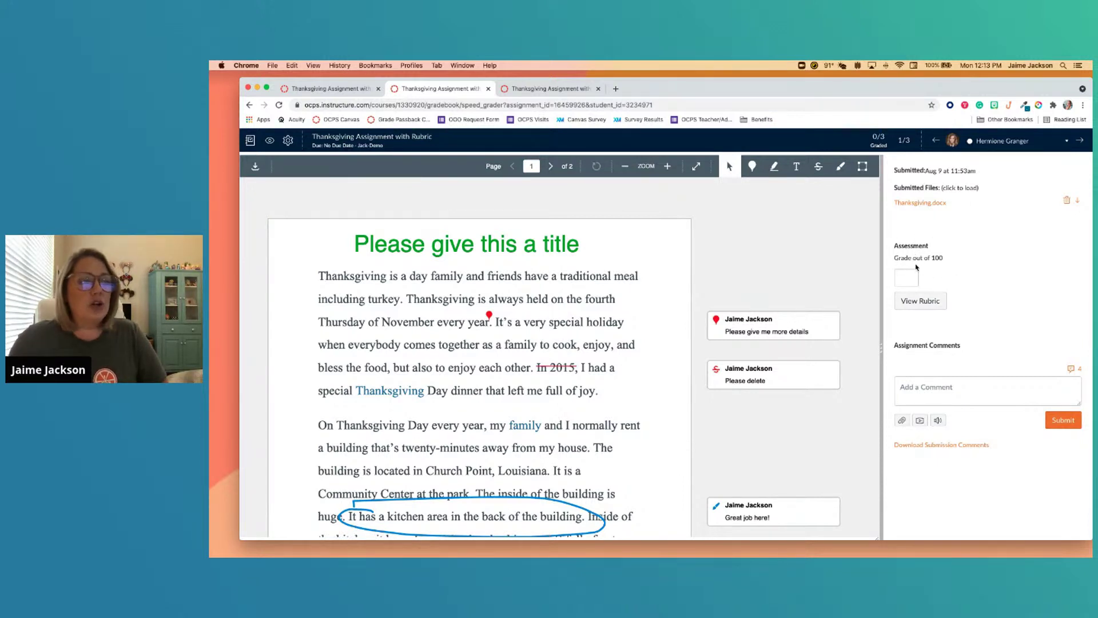
left_click(905, 278)
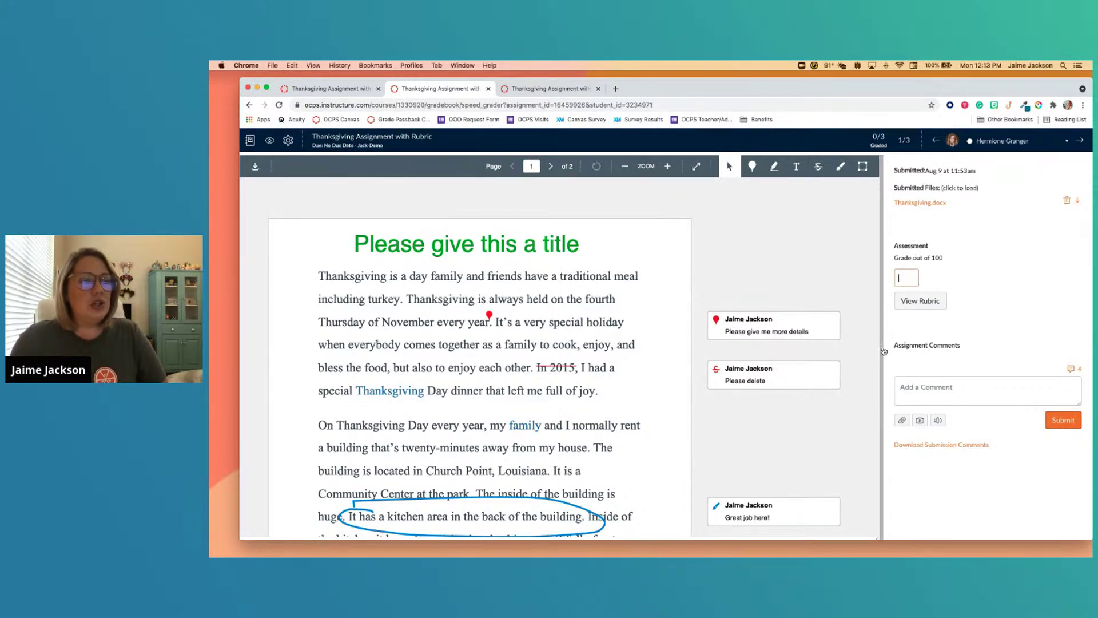
left_click_drag(883, 351, 820, 351)
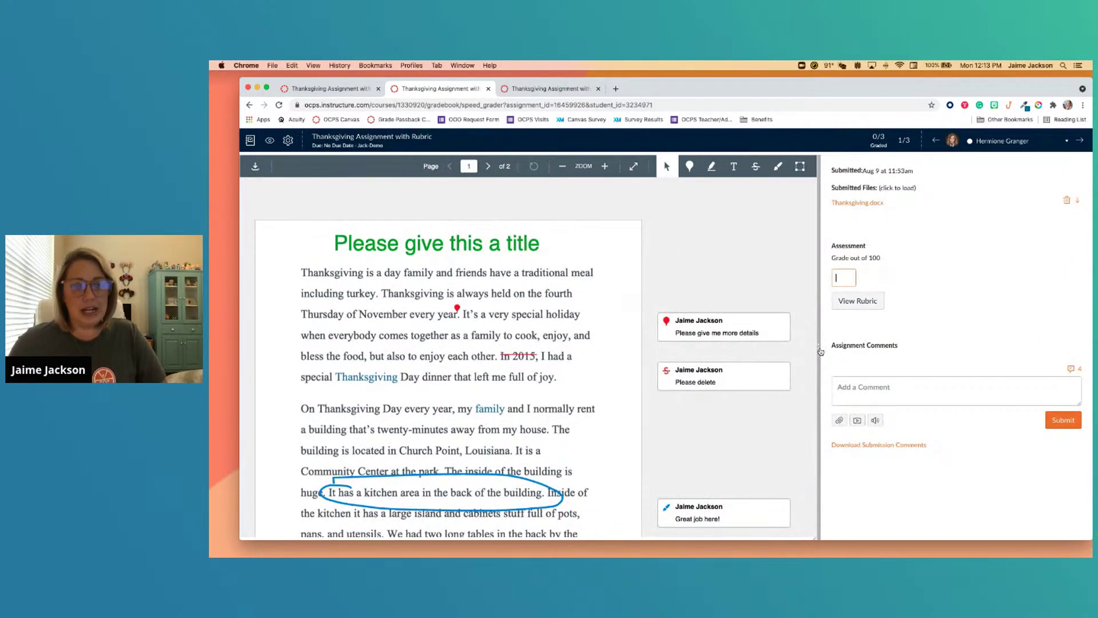
left_click(862, 302)
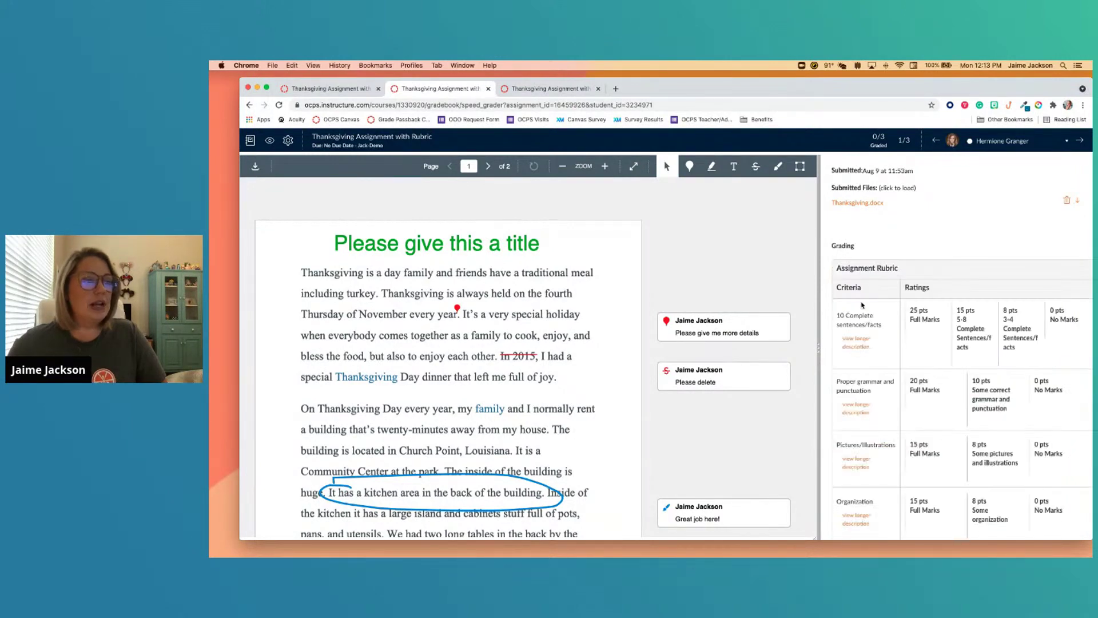
left_click_drag(820, 352, 736, 349)
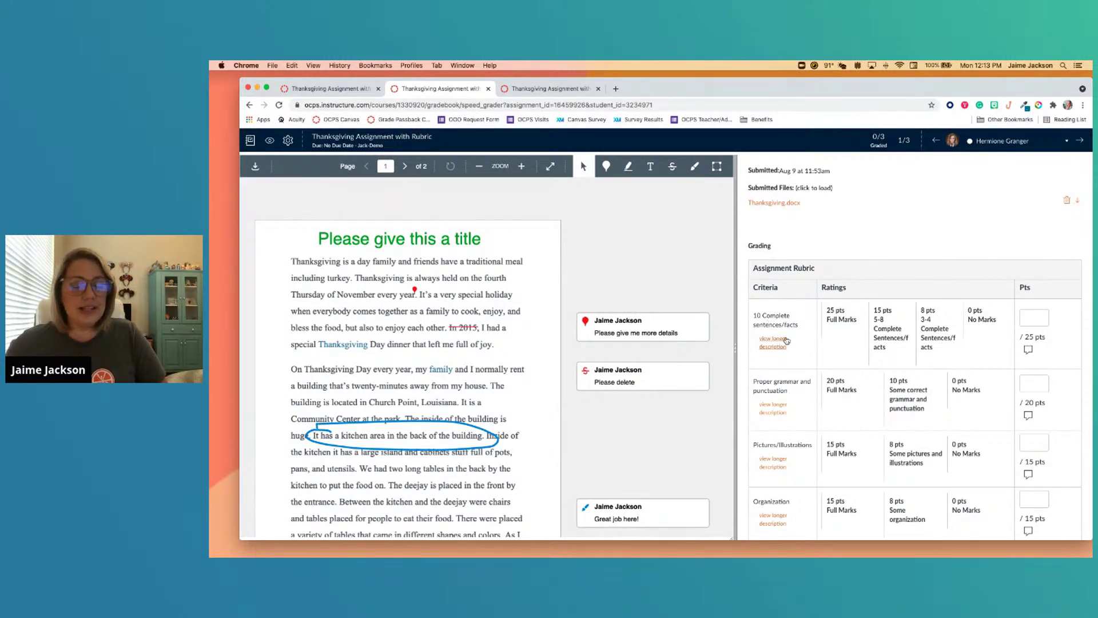
Step: Rate 10 Complete sentences/facts at 15 pts, Proper grammar and punctuation at 10 pts, and Pictures/Illustrations at 0 pts
scroll(786, 340, "down", 1)
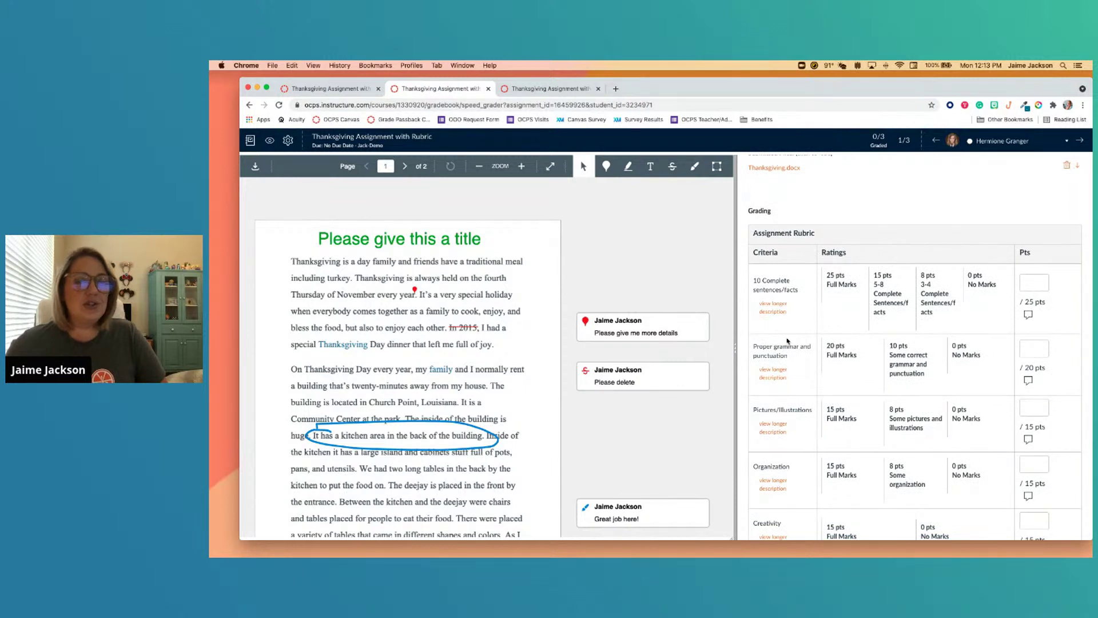
scroll(787, 341, "down", 1)
scroll(785, 341, "down", 1)
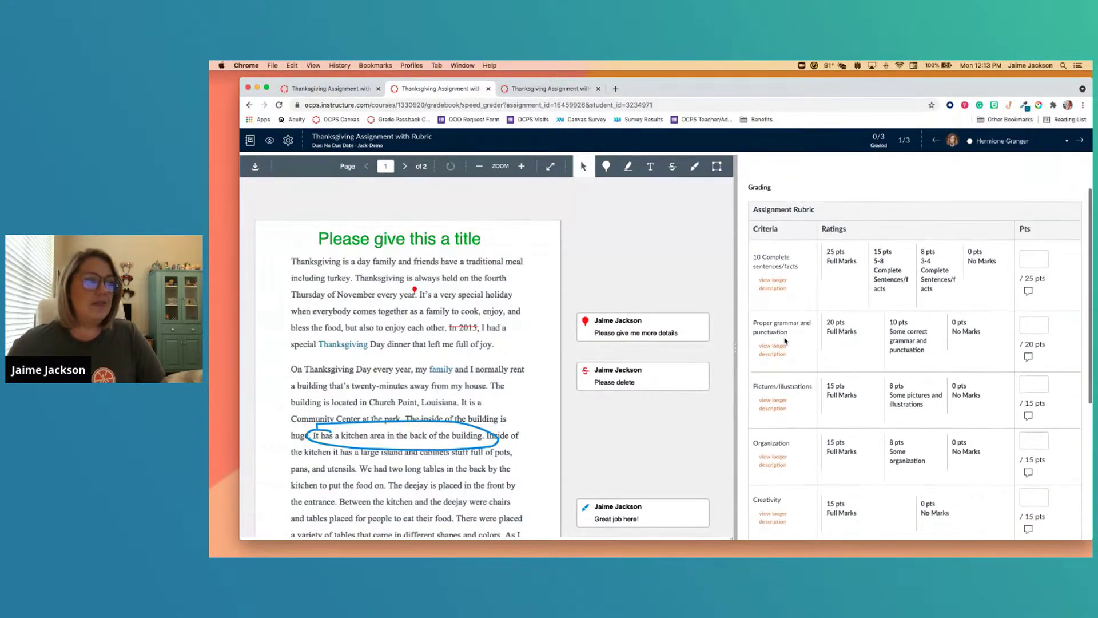
left_click(887, 274)
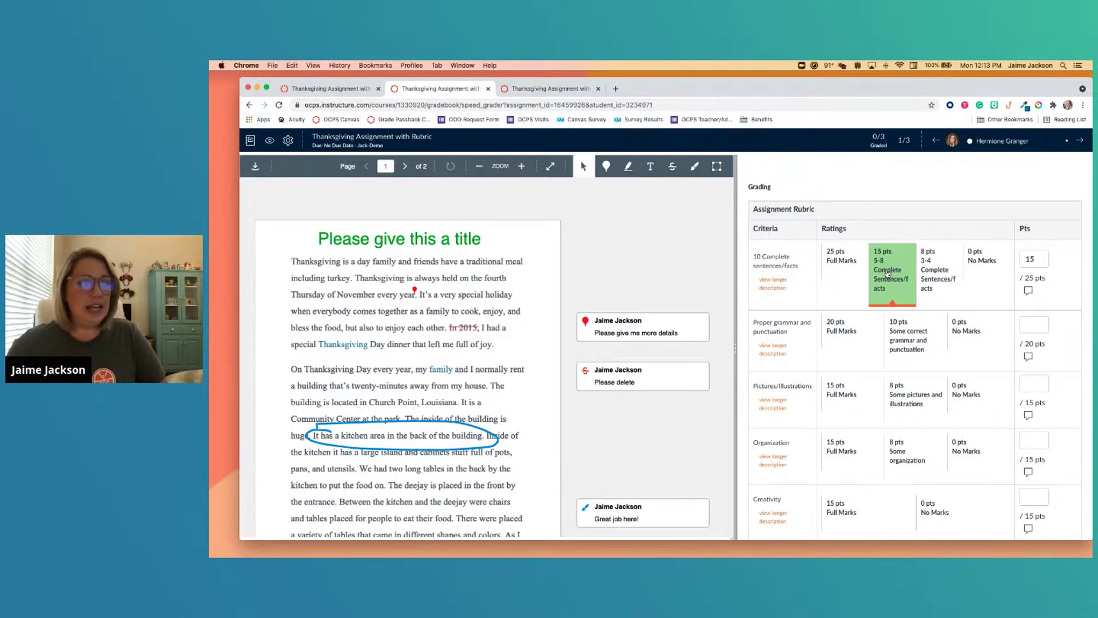
left_click(907, 343)
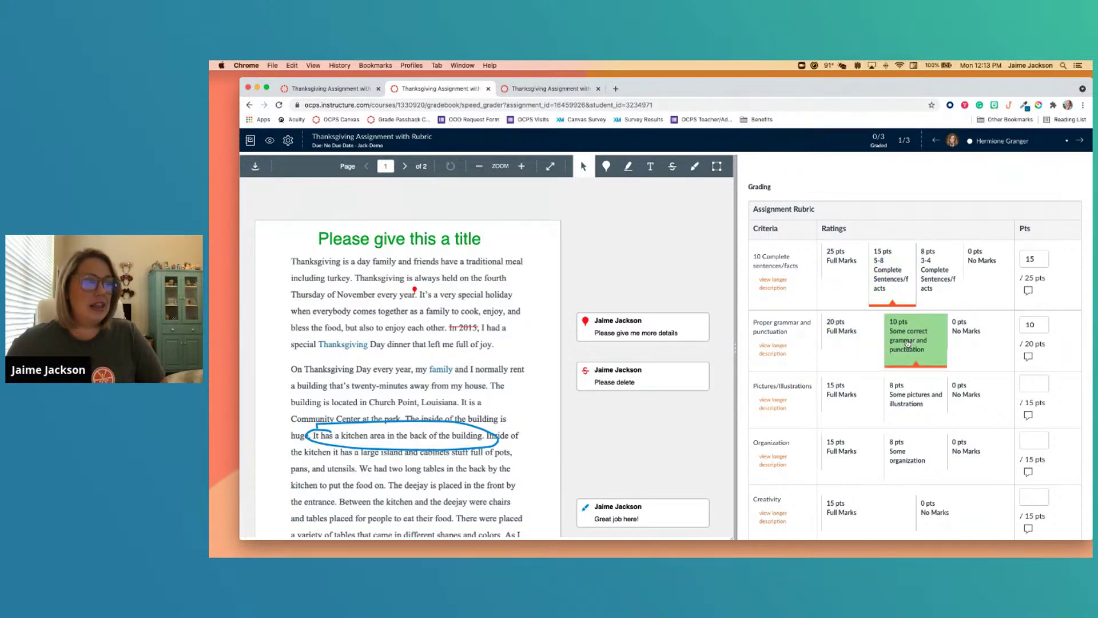
scroll(907, 343, "down", 3)
left_click(962, 308)
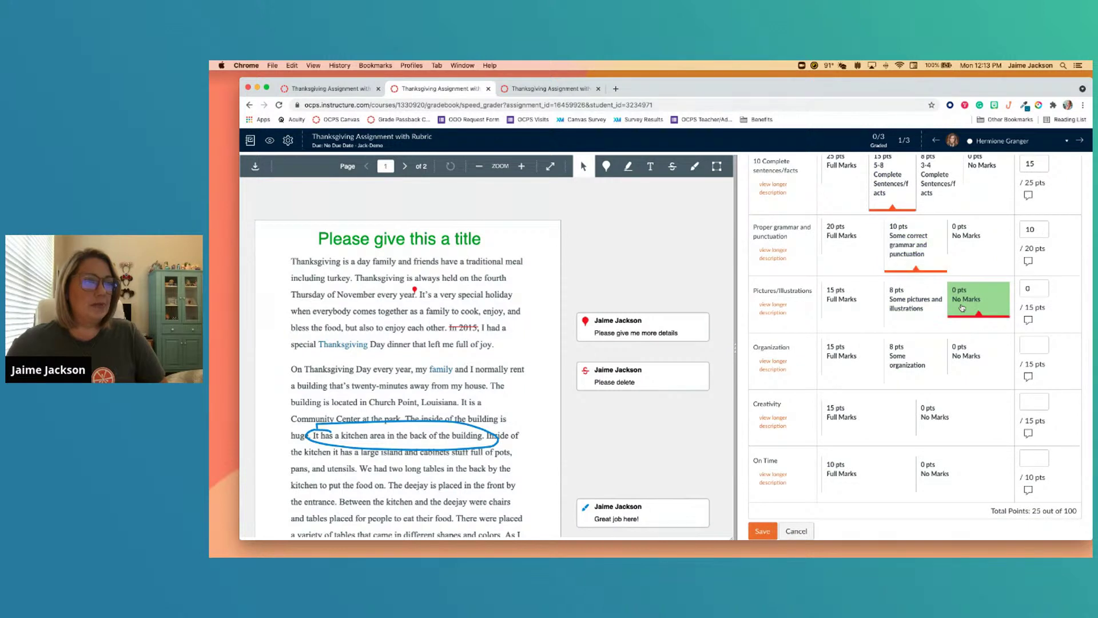
Step: Give full marks for Organization (15 pts), Creativity (15 pts) and On Time (10 pts) in the rubric
left_click(844, 357)
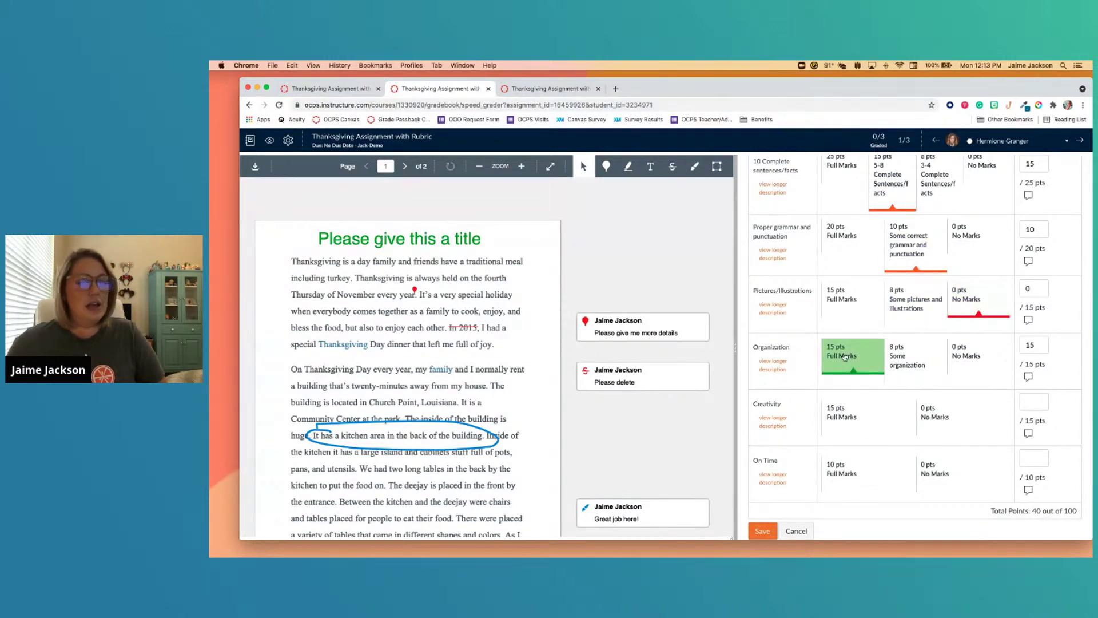
scroll(844, 357, "down", 3)
left_click(844, 352)
left_click(846, 402)
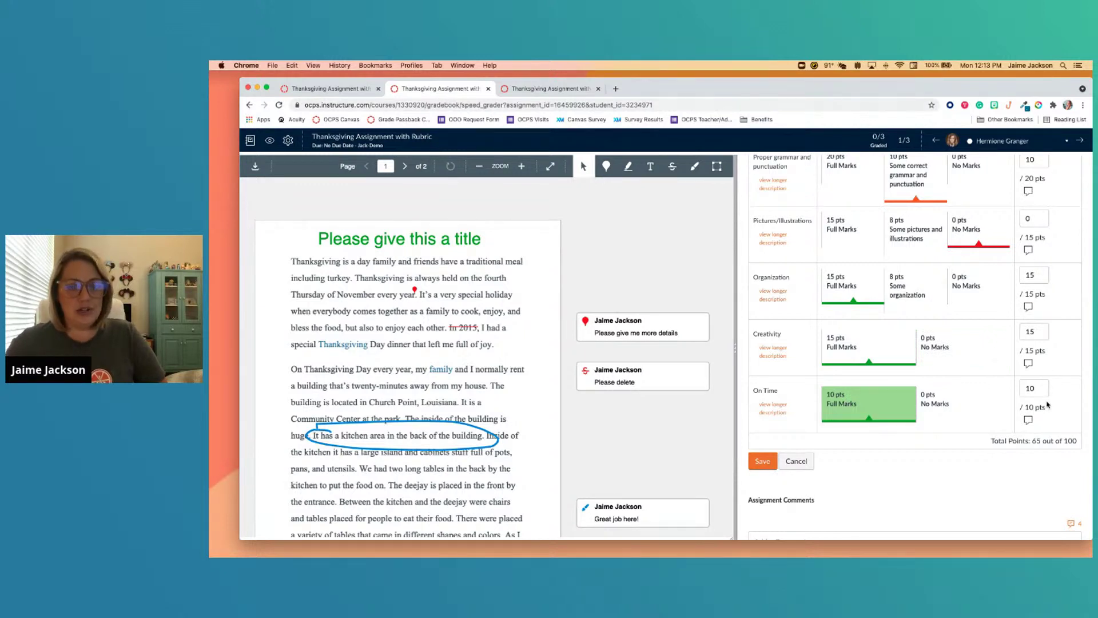
Step: Add the comment "There were no pictures" to the Pictures/Illustrations criterion
scroll(1032, 377, "up", 1)
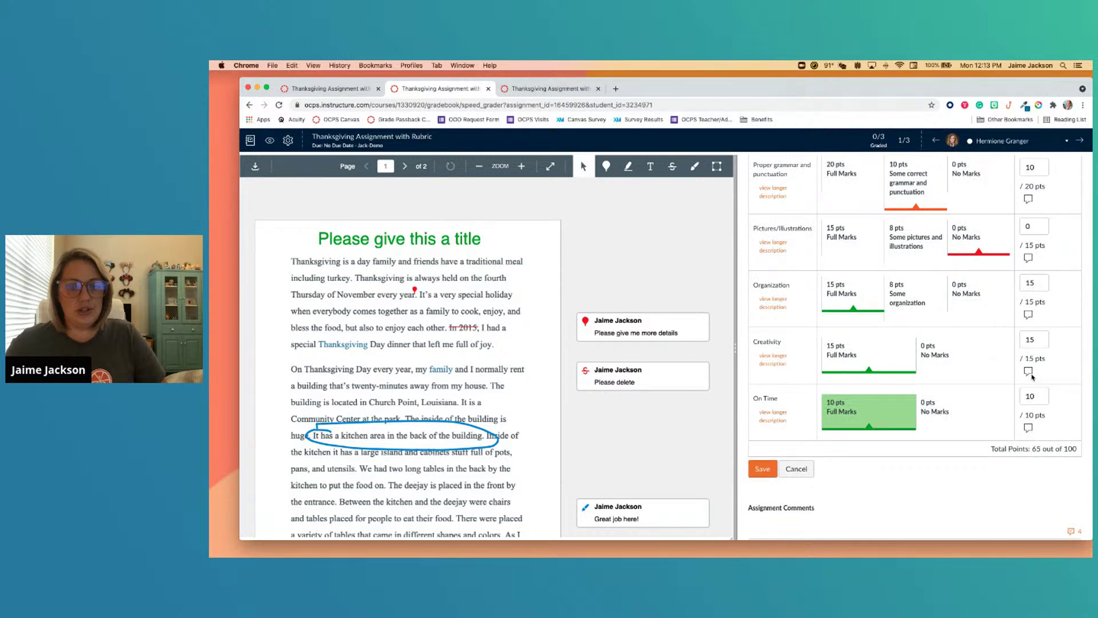
scroll(1031, 343, "up", 2)
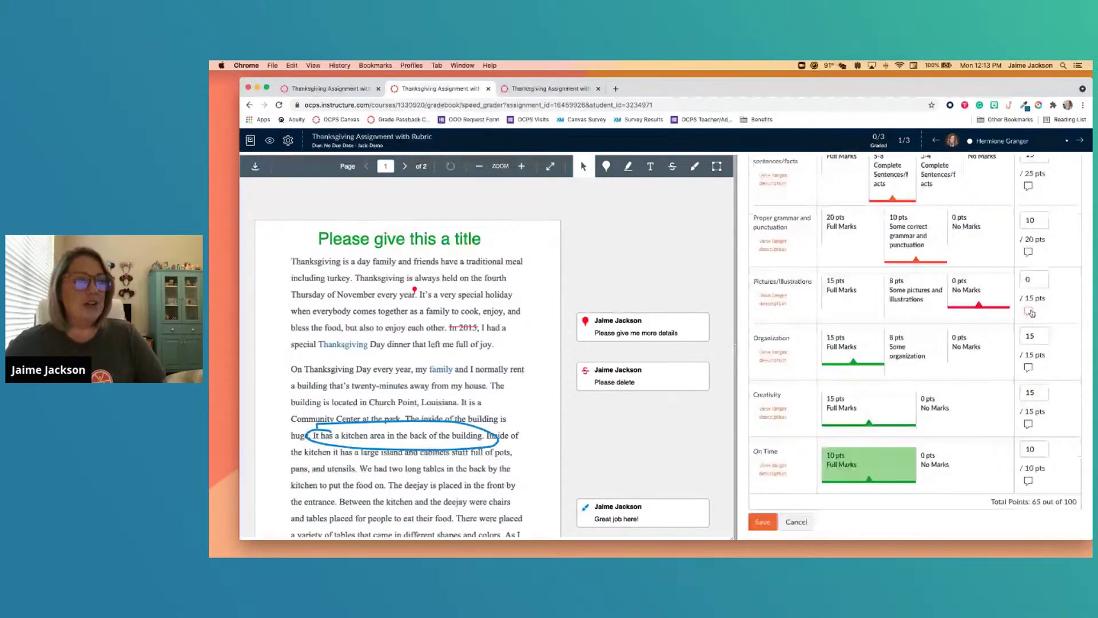
left_click(1028, 312)
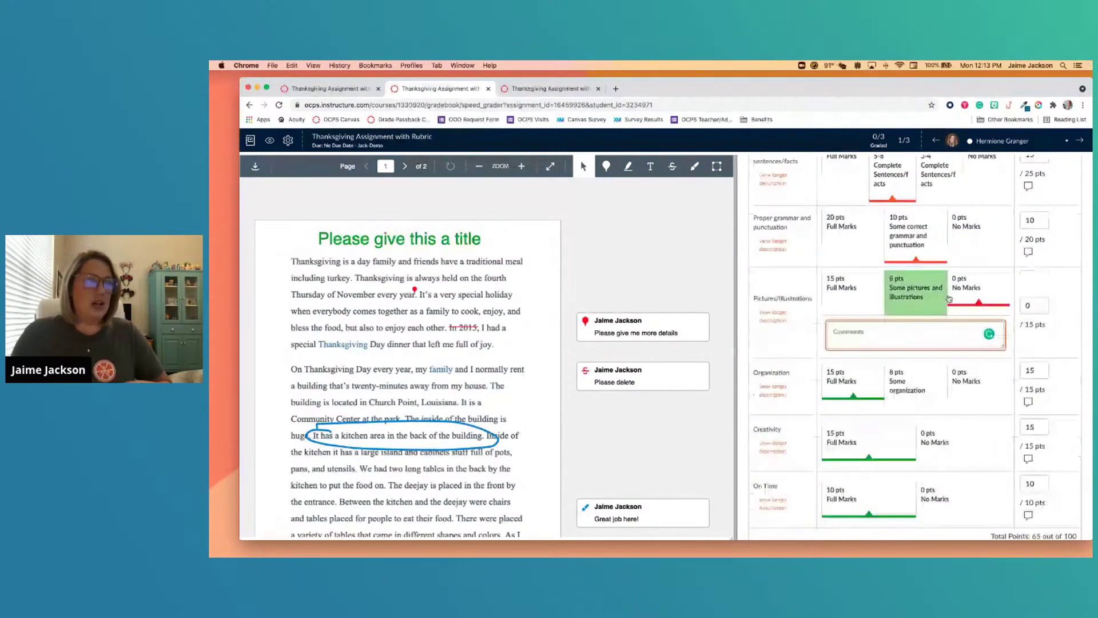
left_click(890, 331)
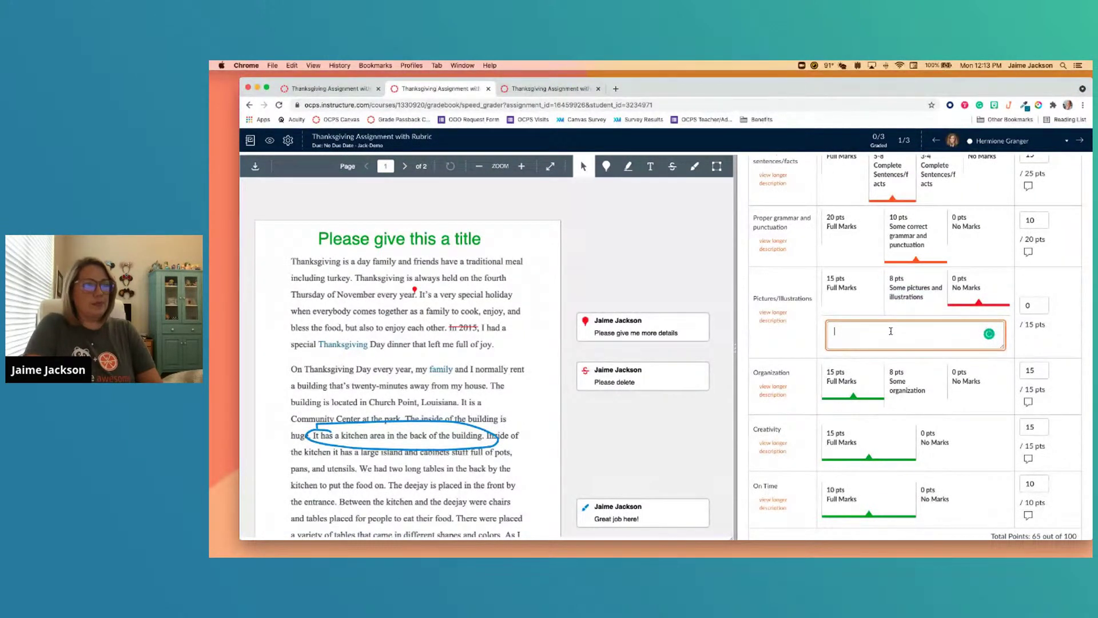
type("There were no pictures")
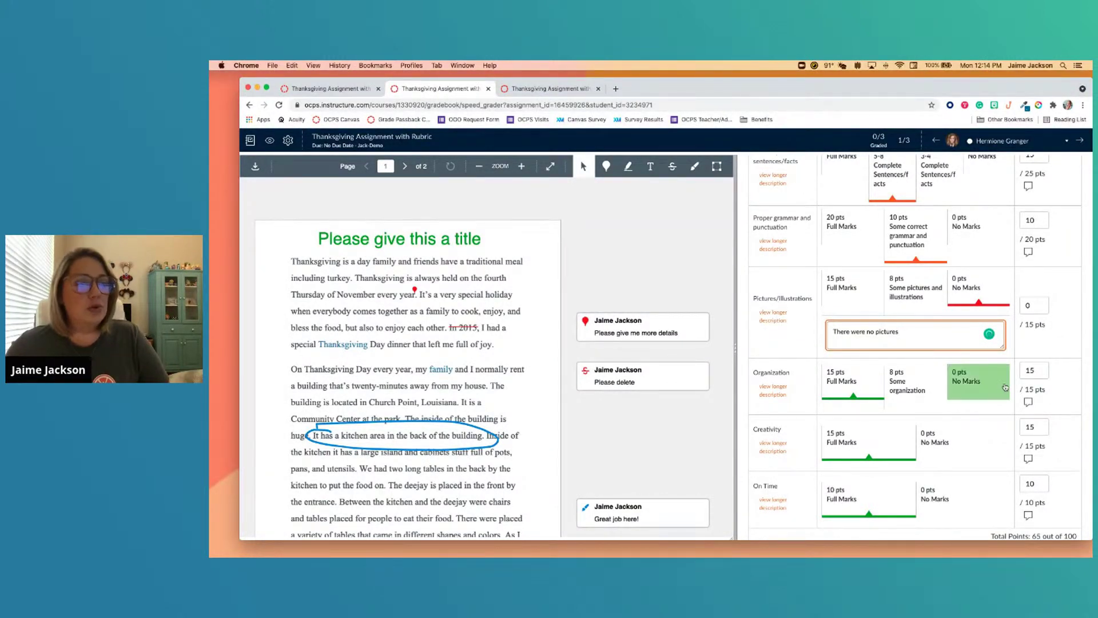
Step: Change the Proper grammar and punctuation rating to full marks, 20 pts
scroll(1006, 386, "down", 4)
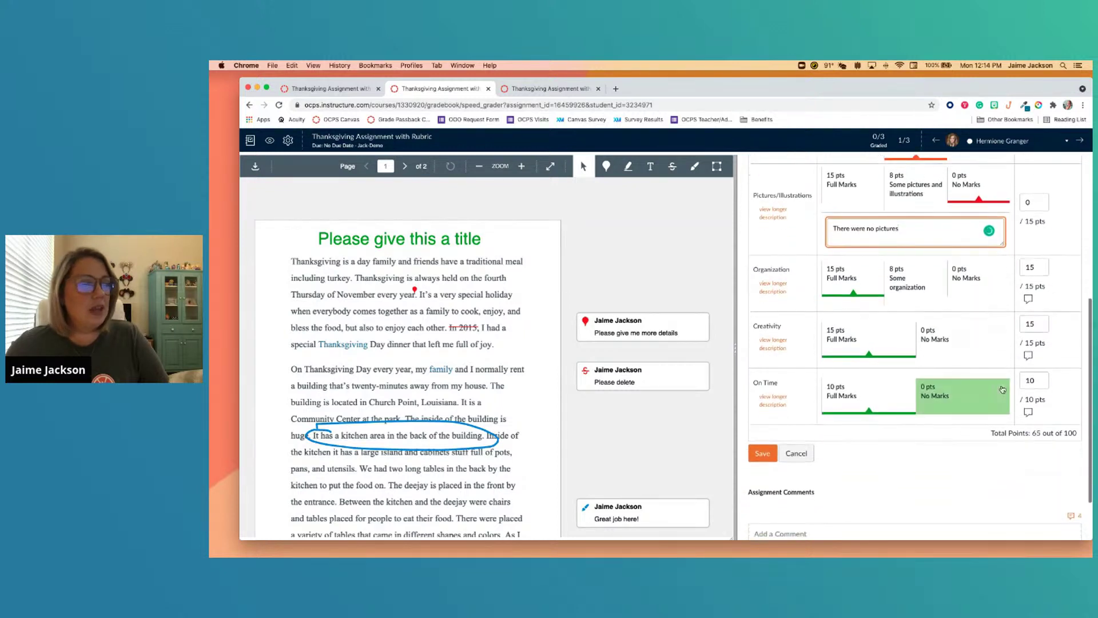
scroll(1002, 388, "down", 1)
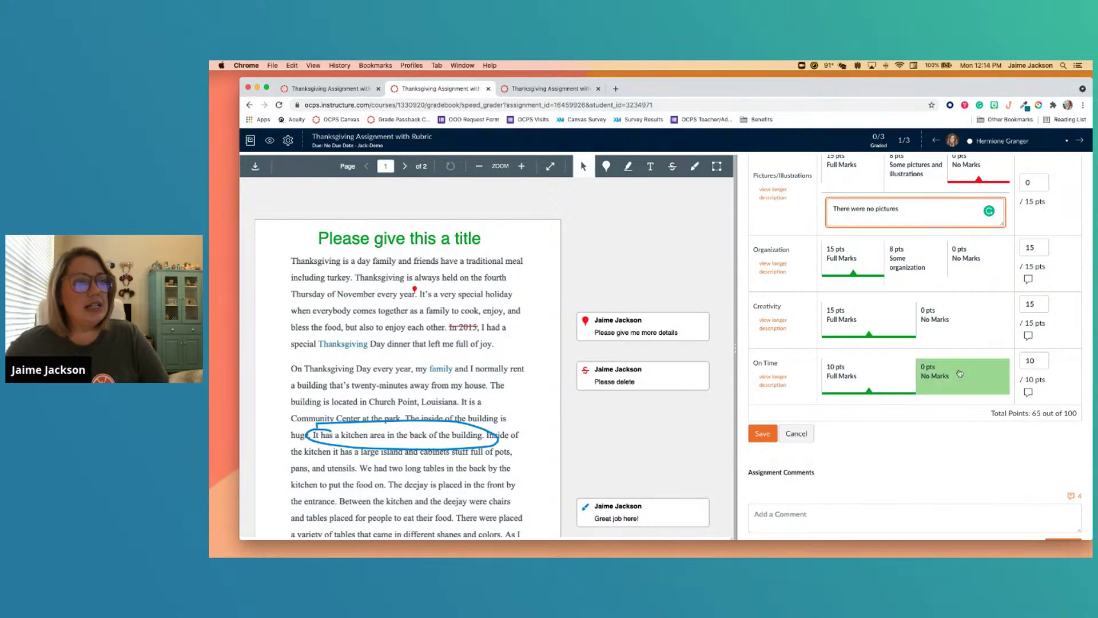
scroll(949, 358, "up", 5)
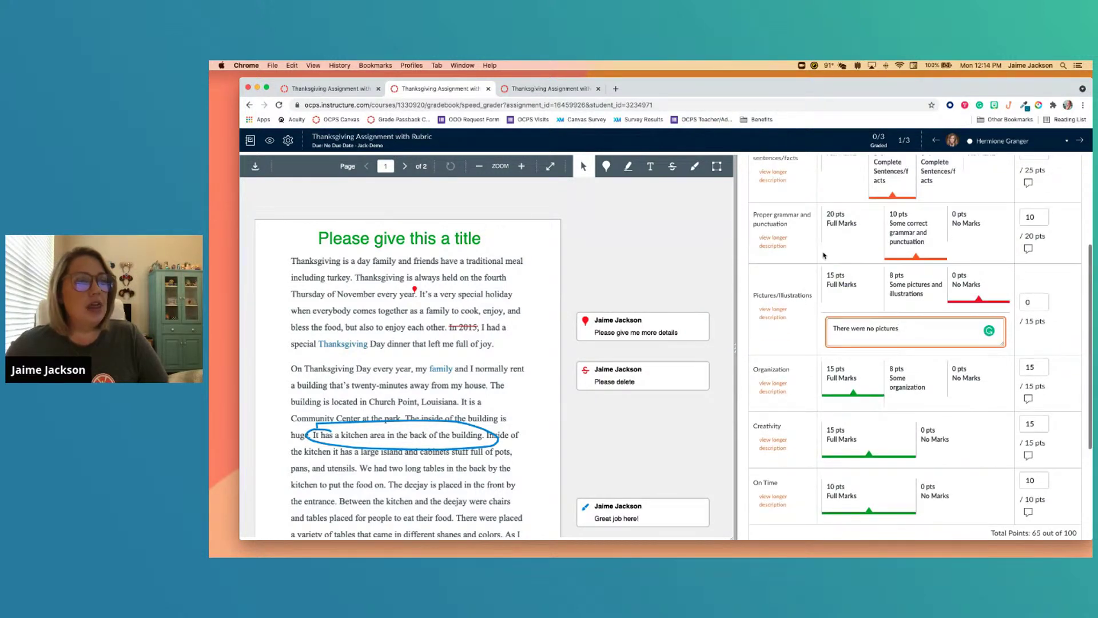
left_click(843, 243)
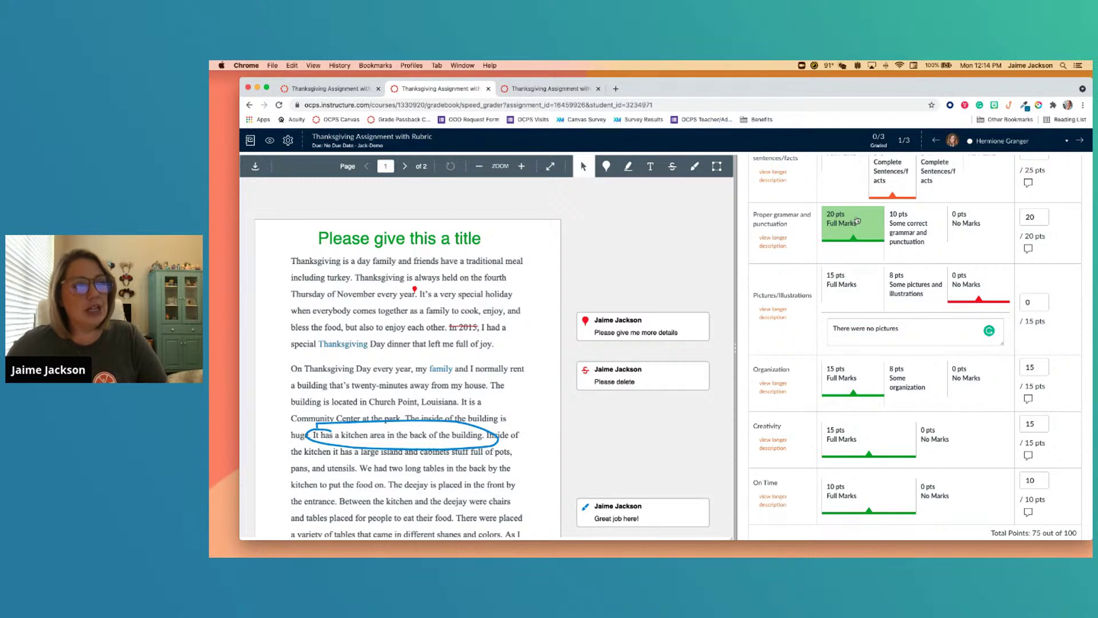
Step: Check the rubric's total points and ratings, save the rubric assessment, and look over the saved result down to the assignment comments
scroll(1048, 416, "down", 5)
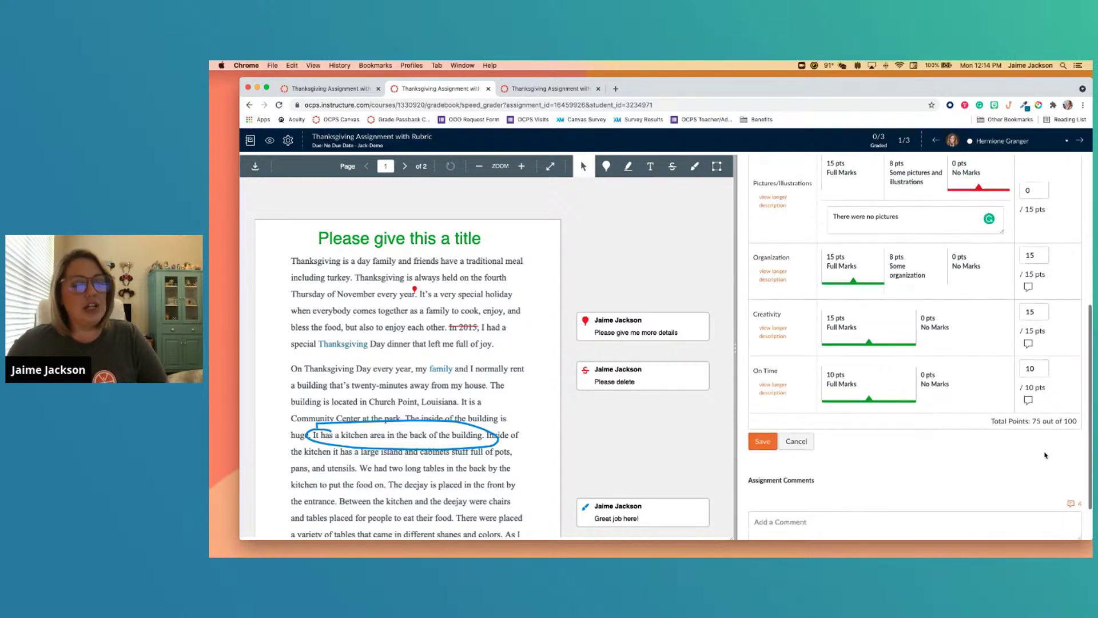
left_click_drag(1032, 421, 1082, 422)
scroll(1082, 421, "down", 1)
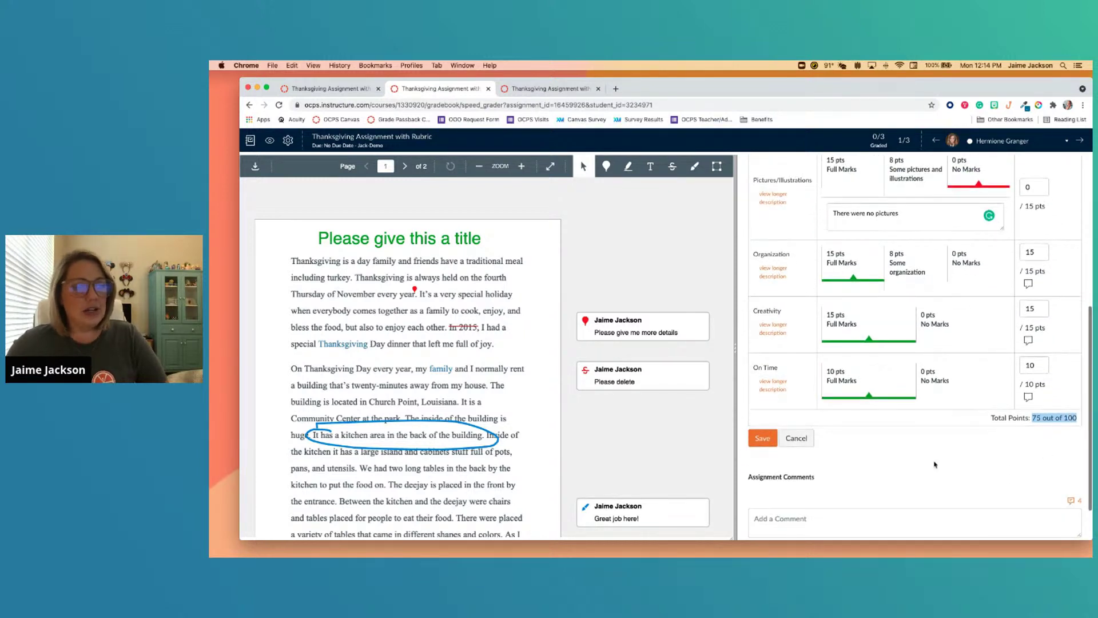
scroll(900, 452, "down", 2)
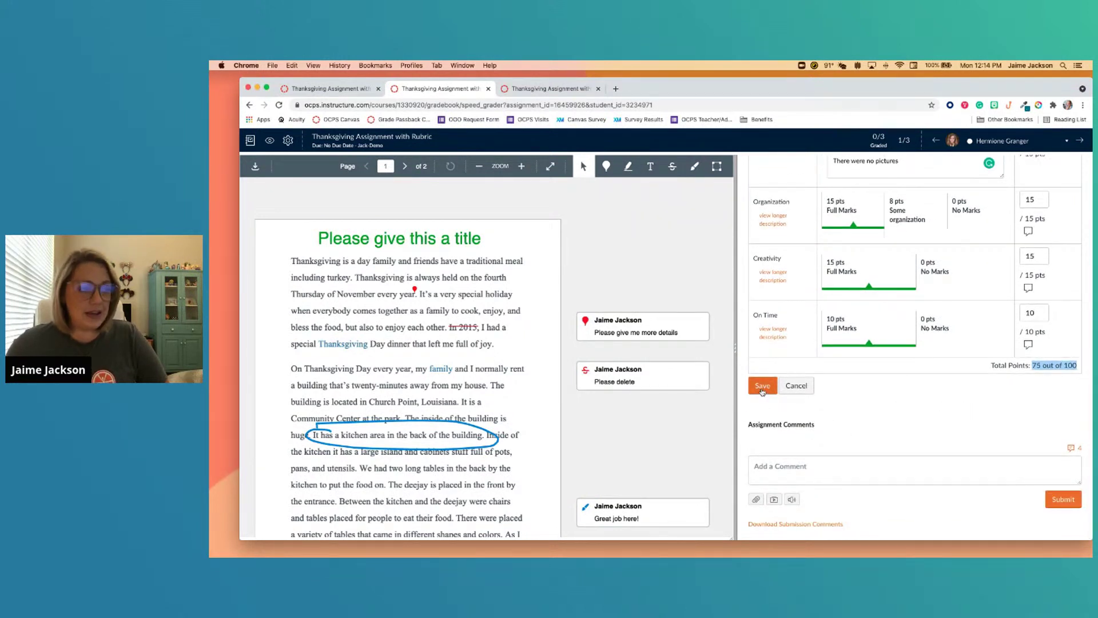
scroll(764, 390, "up", 1)
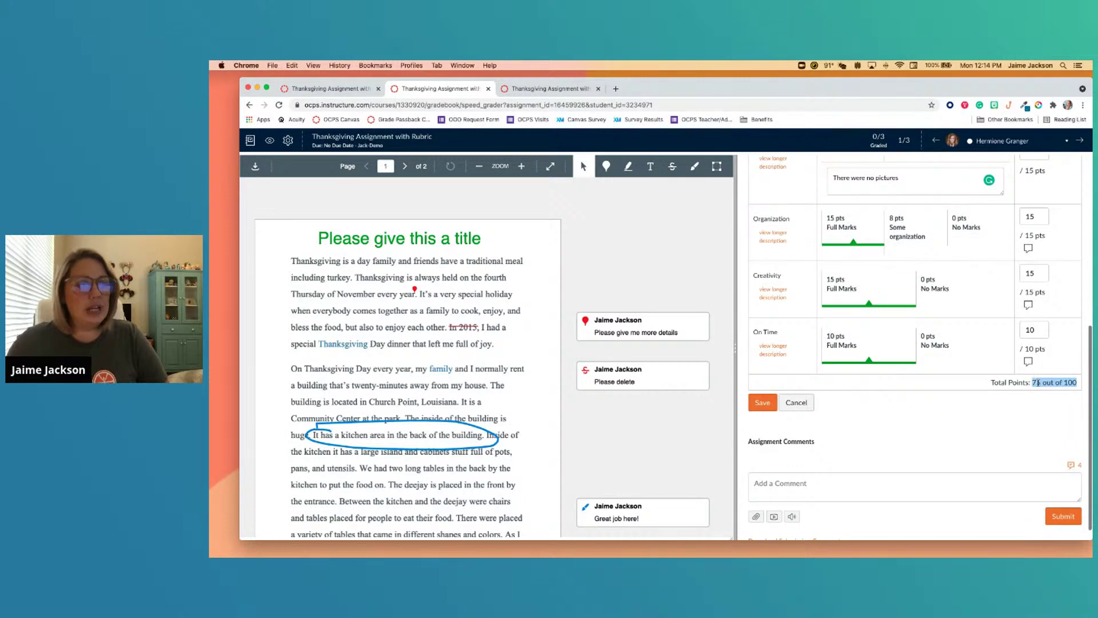
scroll(1038, 383, "up", 10)
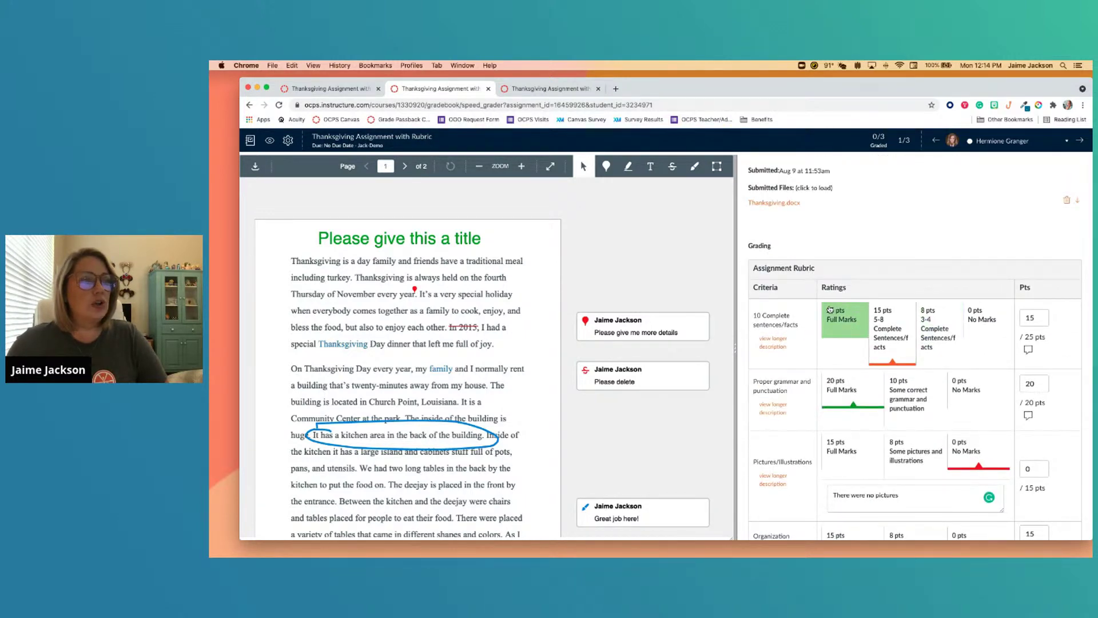
scroll(829, 306, "down", 3)
scroll(829, 306, "down", 8)
left_click(758, 394)
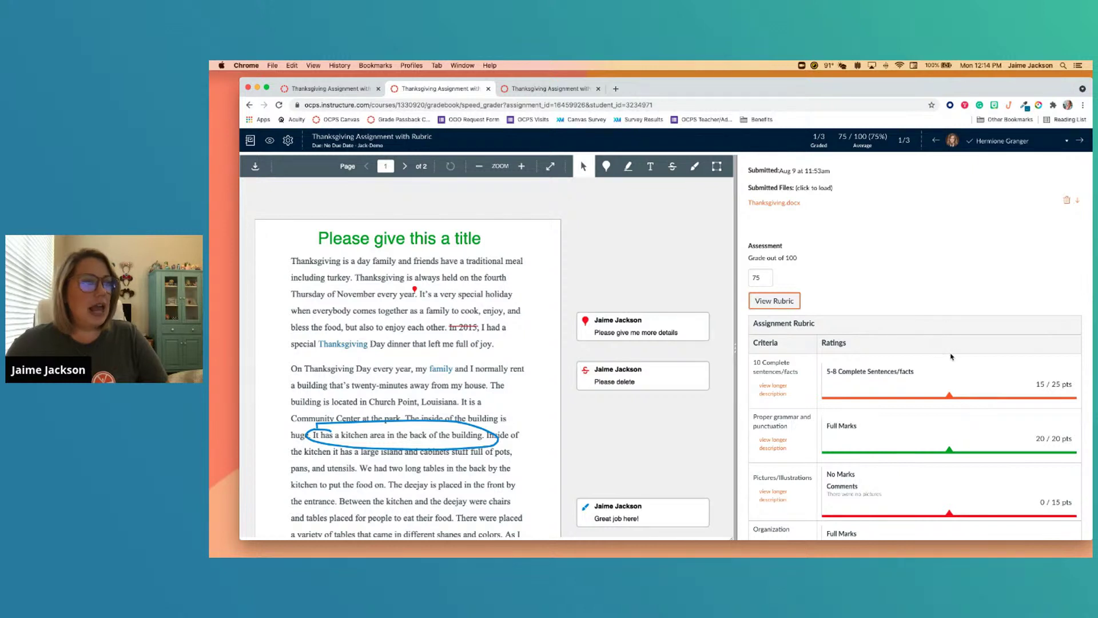
scroll(951, 357, "down", 3)
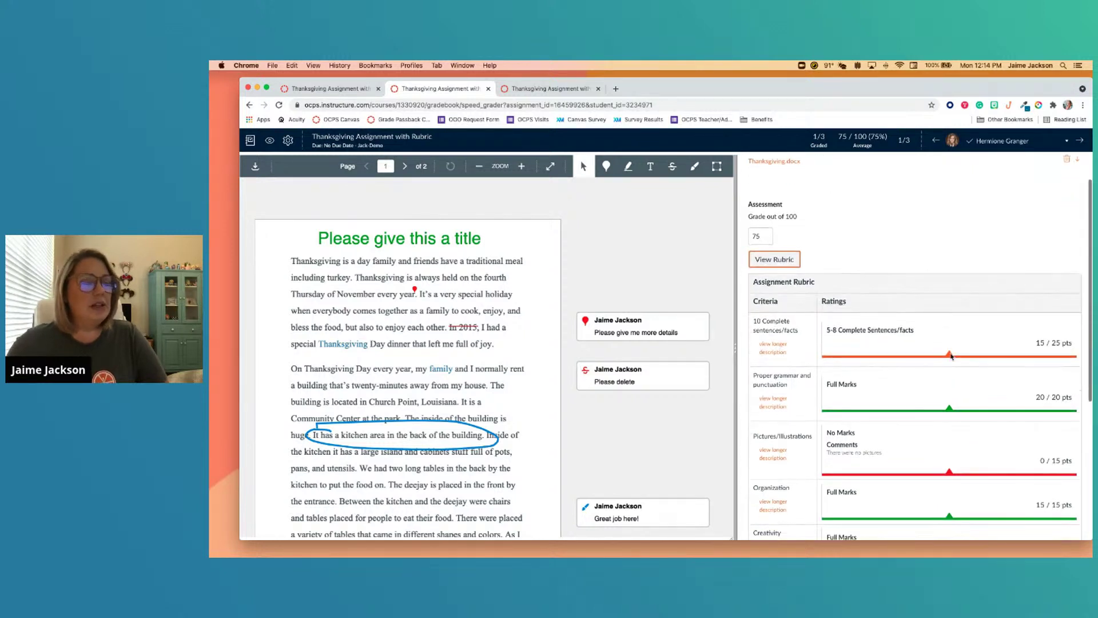
scroll(951, 357, "down", 3)
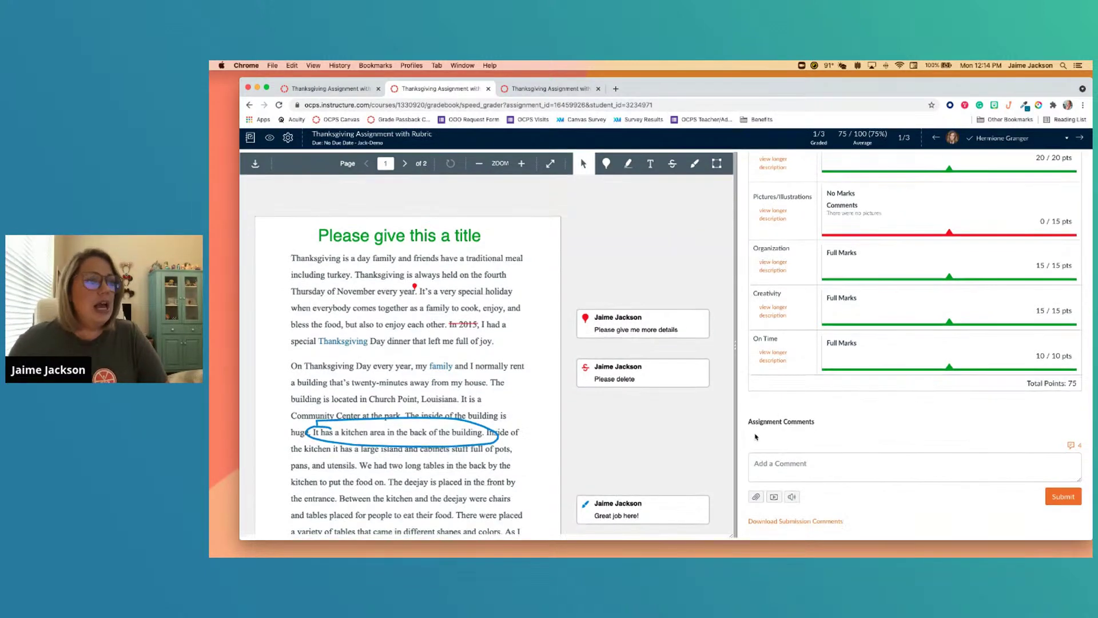
Step: Reopen the assignment rubric, look through its criteria and ratings, and close it to return to the assignment comments
scroll(755, 435, "up", 5)
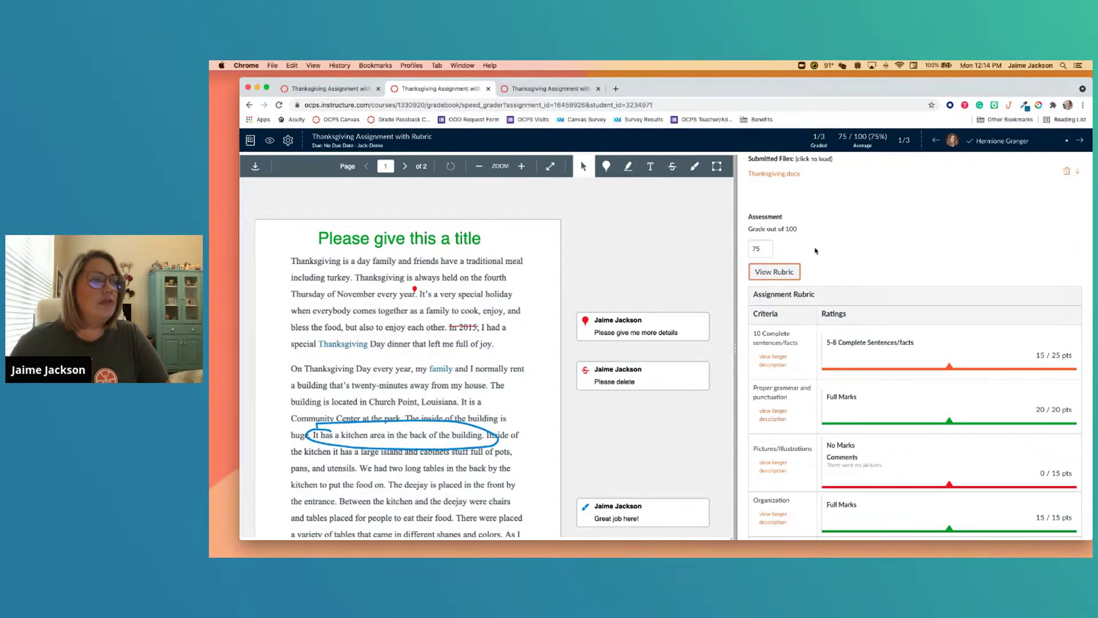
left_click(776, 274)
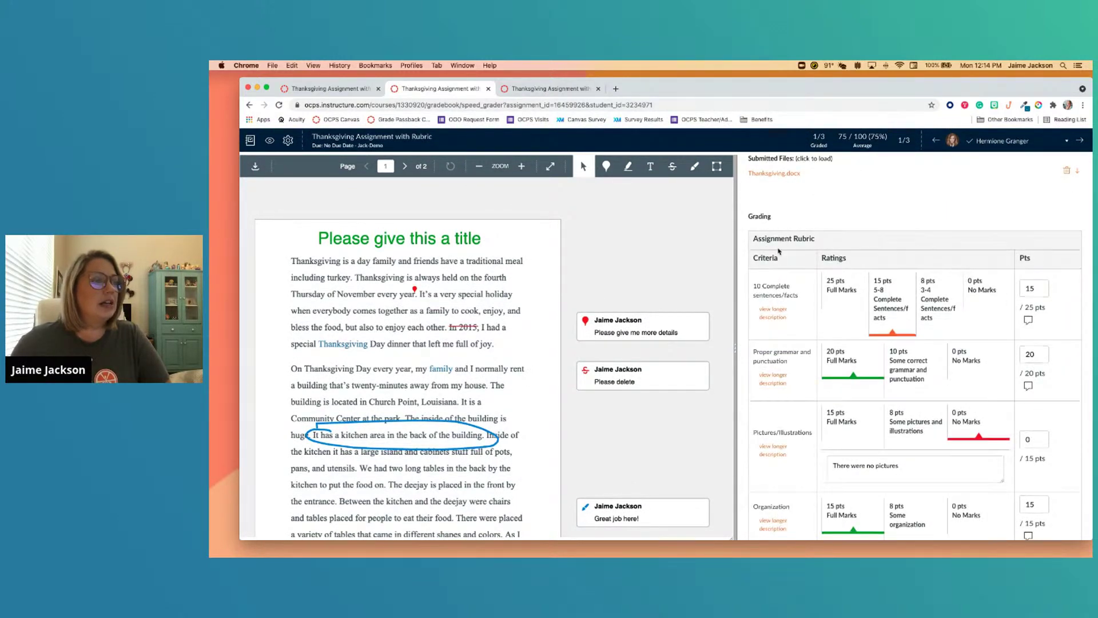
scroll(767, 343, "down", 5)
left_click(760, 386)
scroll(880, 438, "down", 5)
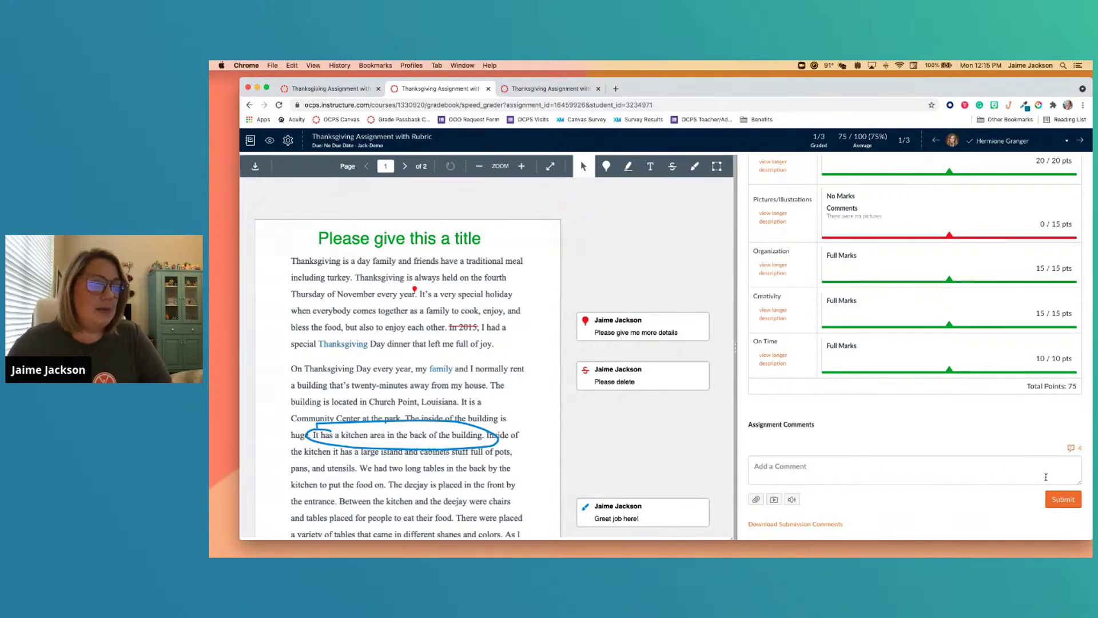
Step: Insert "Capitalization" from the comment library as an assignment comment and continue it with "Could add comments here as well."
left_click(1072, 452)
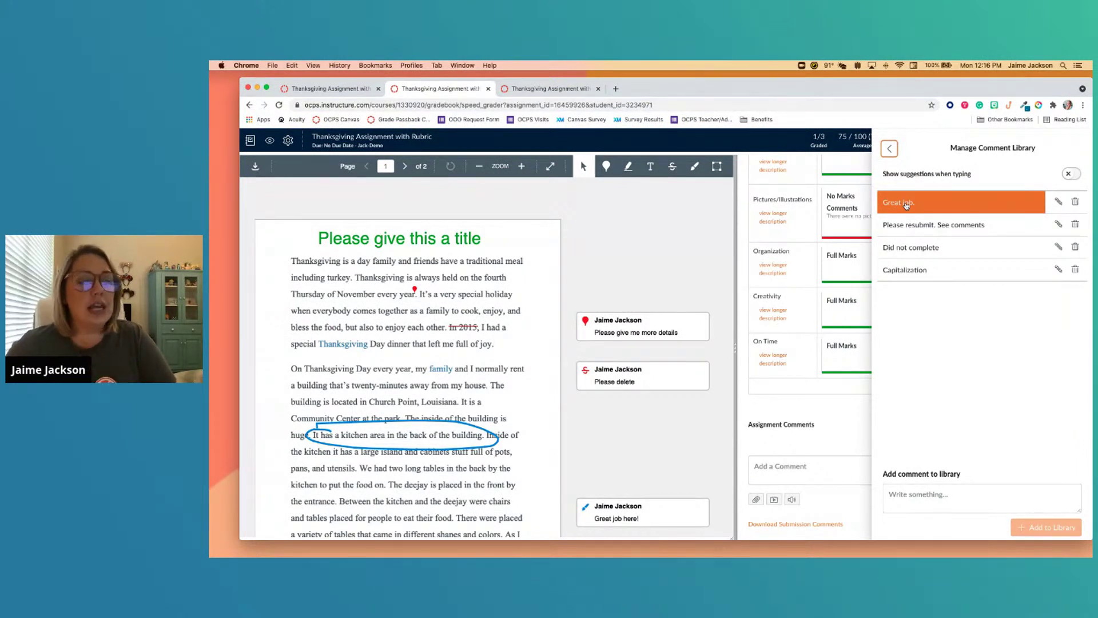
left_click(905, 496)
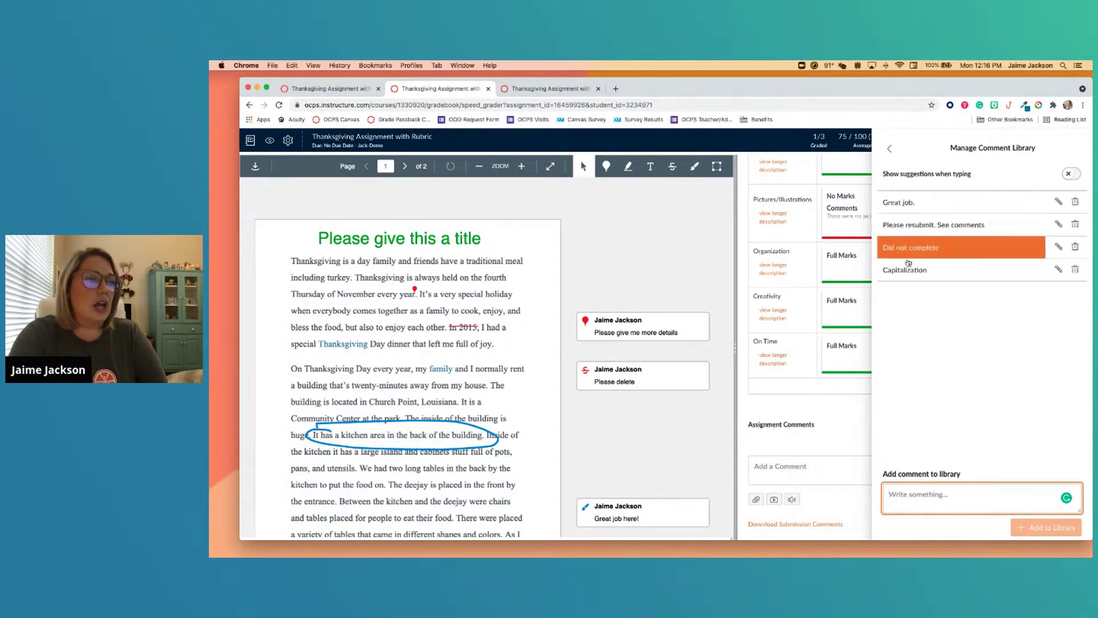
left_click(922, 275)
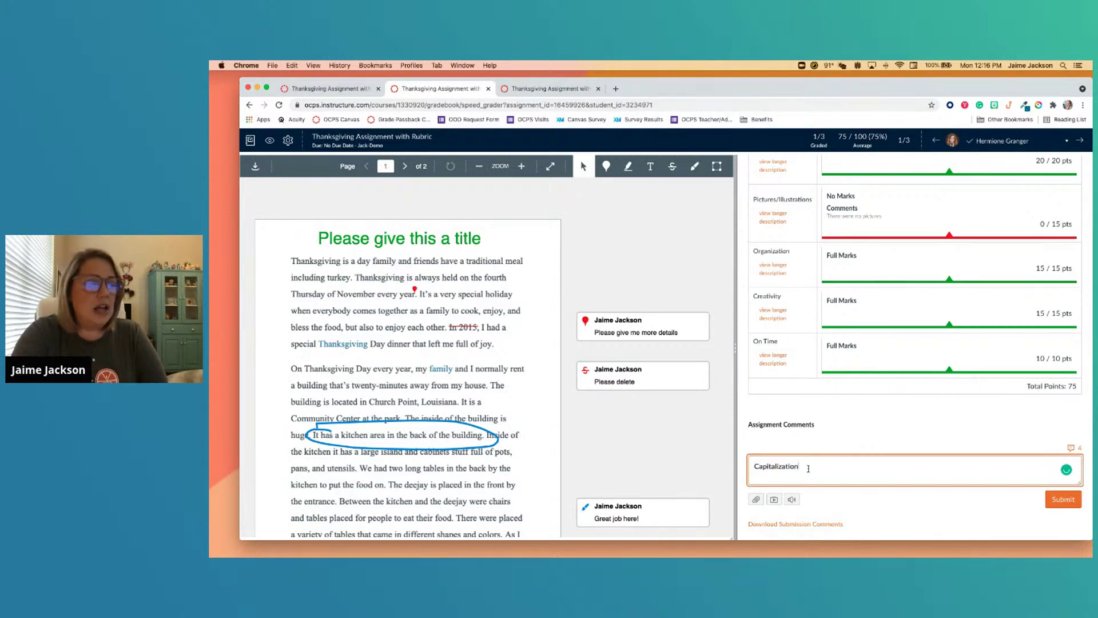
type(". ")
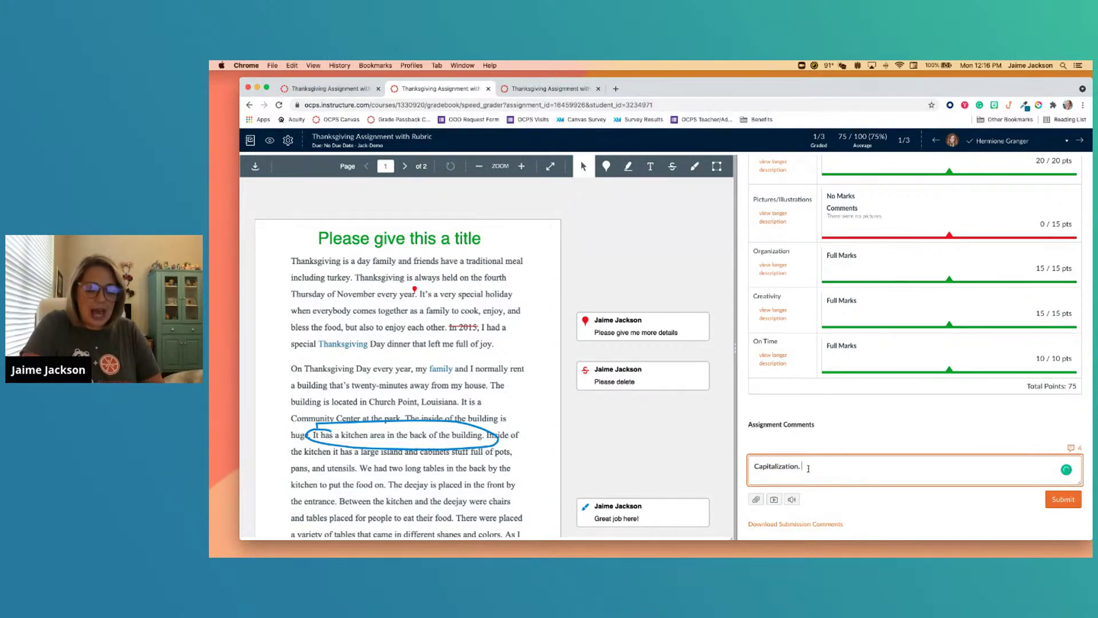
type("Could add")
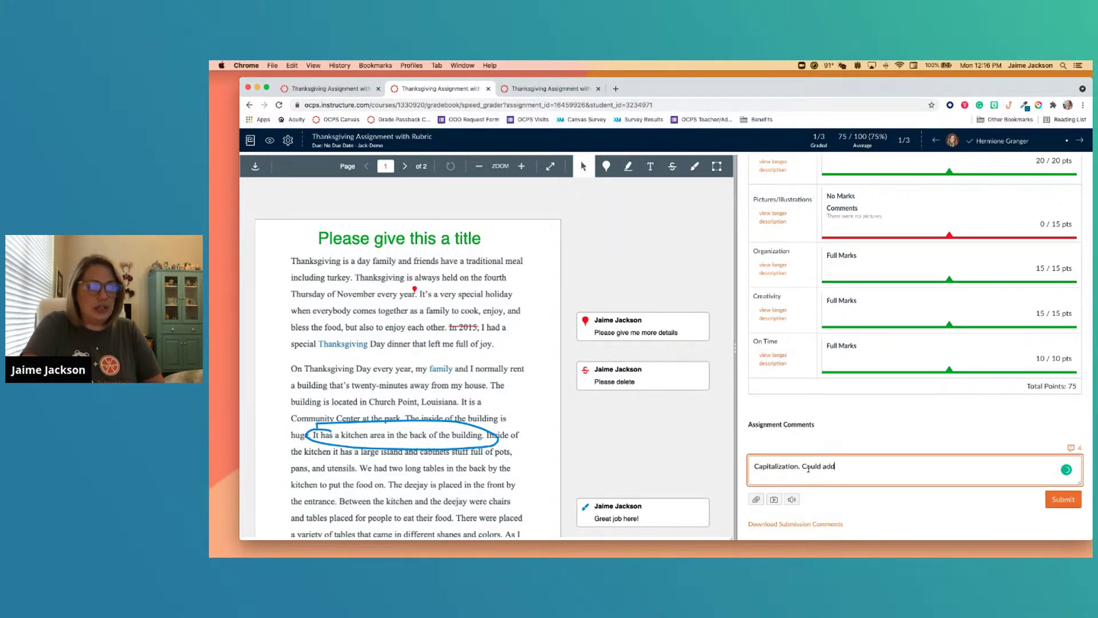
type(" c")
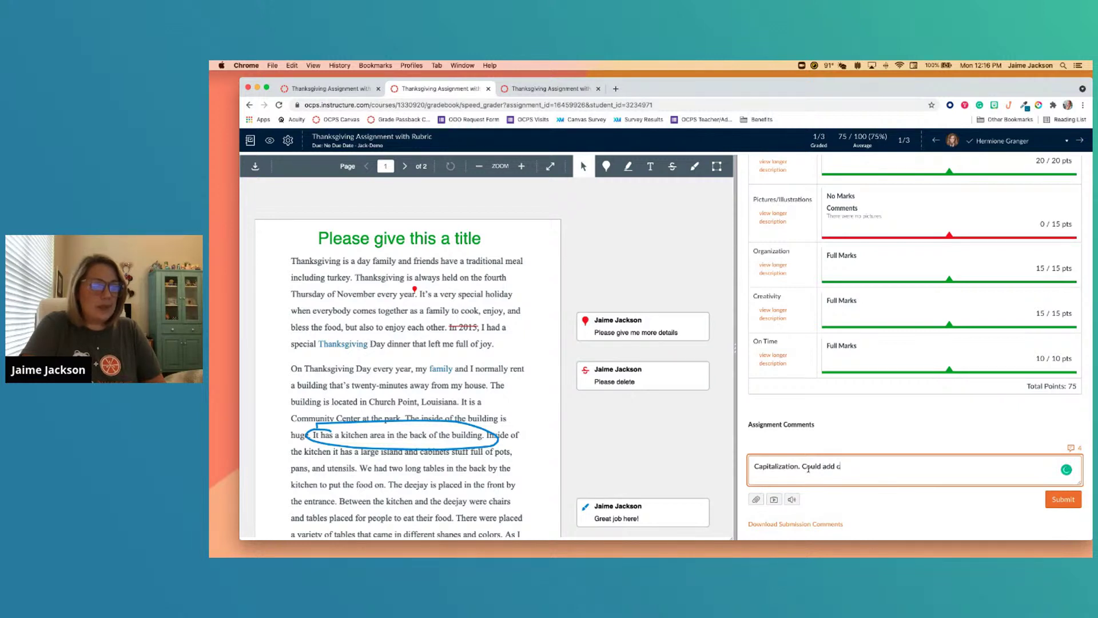
type("omments here as")
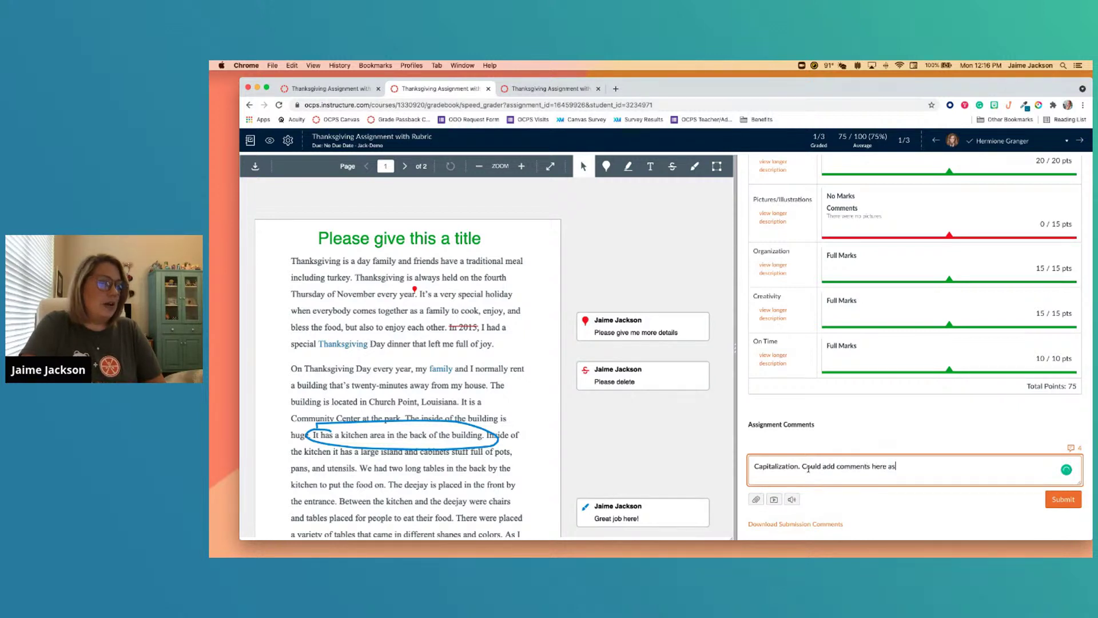
type(" well.")
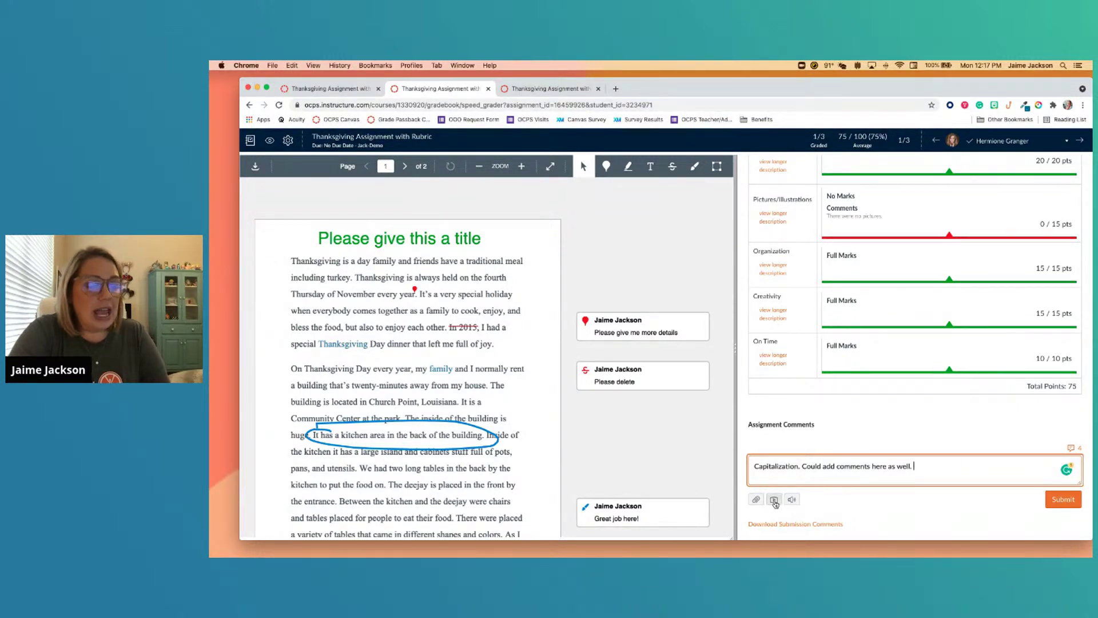
Step: View the options for recording or uploading a media comment and close them without recording
left_click(774, 500)
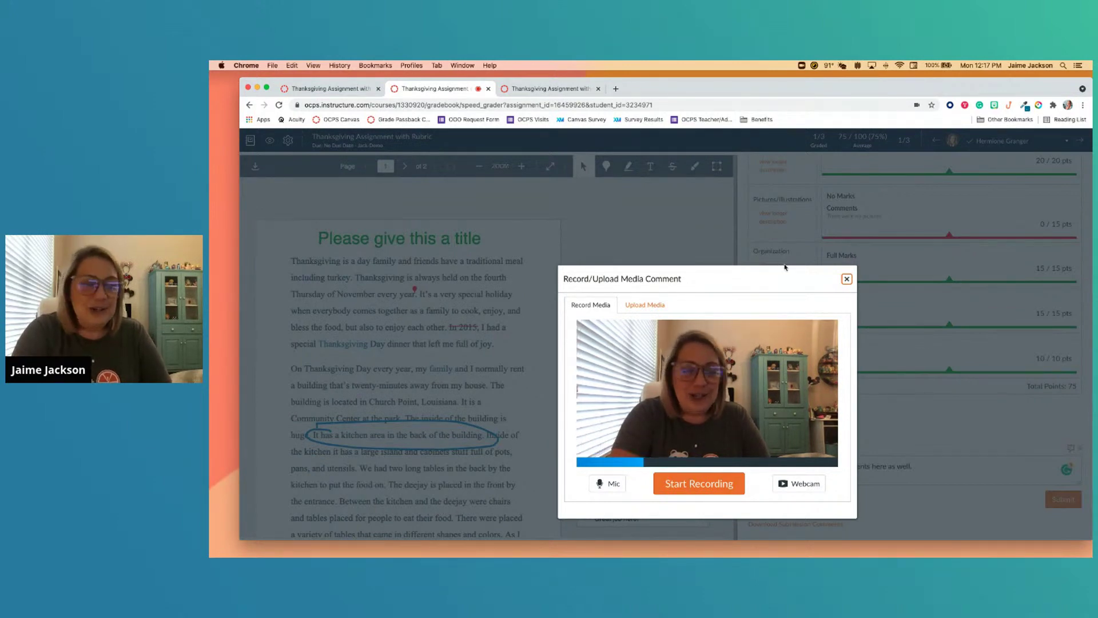
left_click(847, 279)
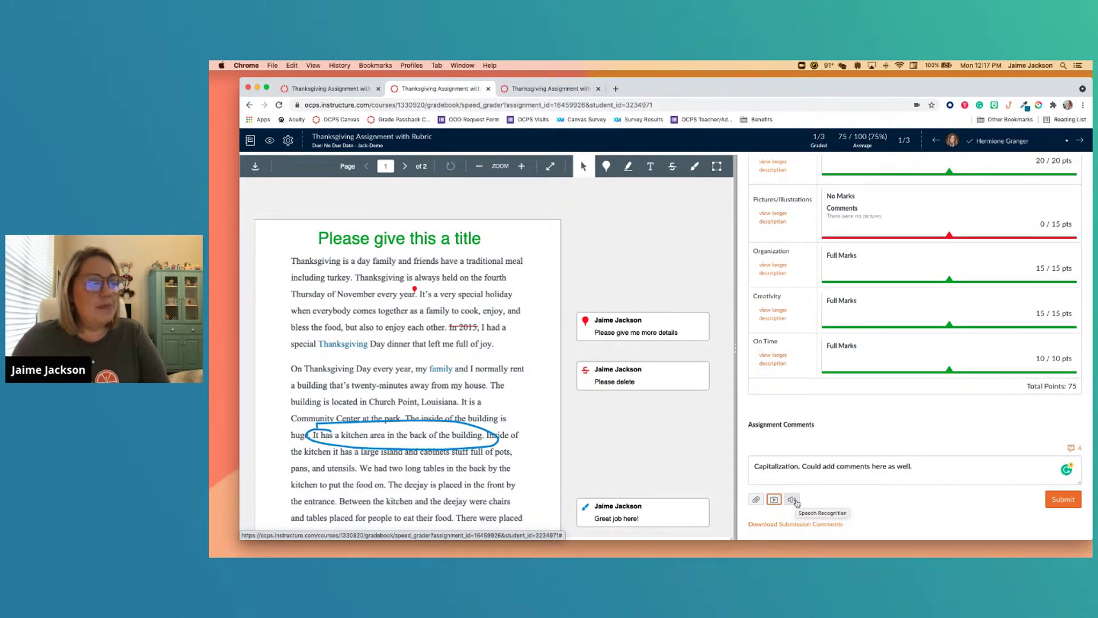
Step: Dictate the comment "I can record lots of different things for students. Then they are able to see them here in the assignment comments" with Speech Recognition
left_click(795, 501)
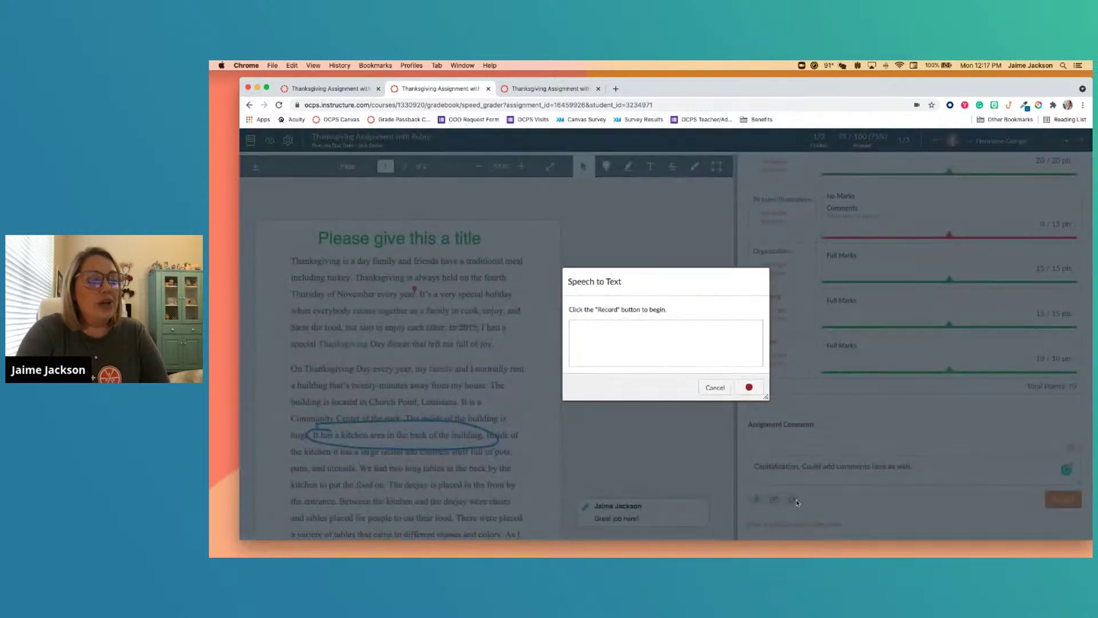
left_click(748, 387)
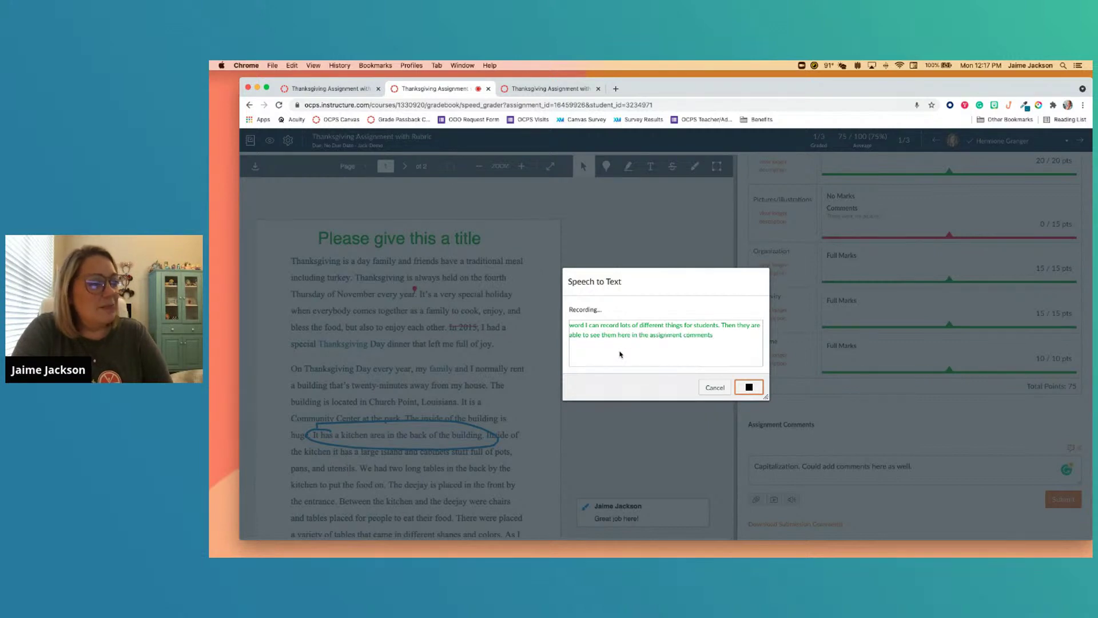
left_click(748, 387)
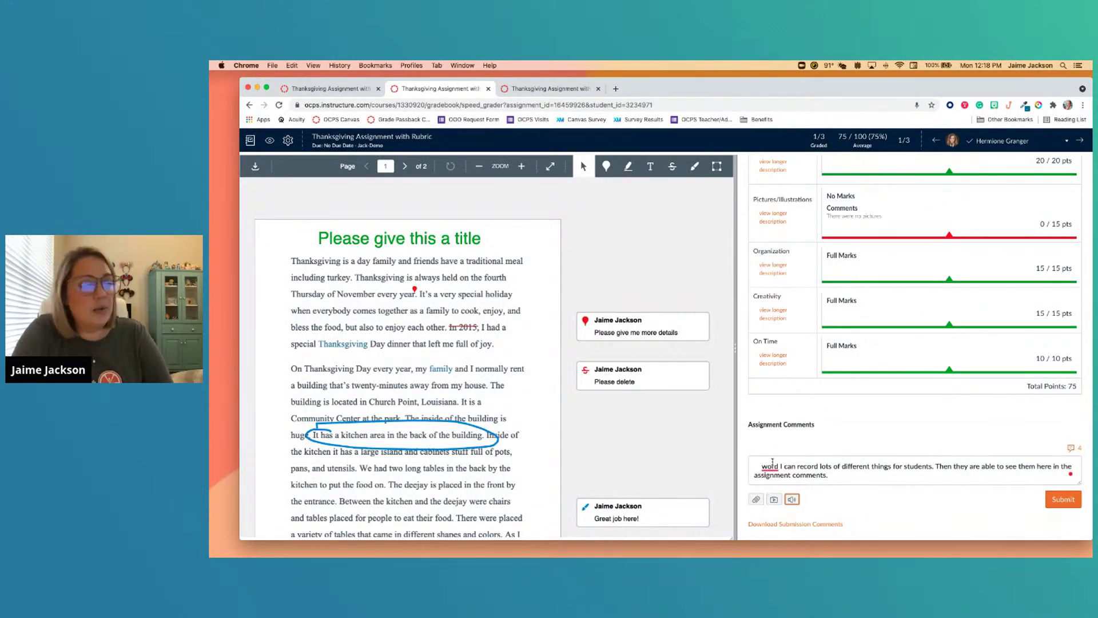
Step: Delete the stray opening "word" from the dictated comment and submit it to the student
left_click_drag(779, 466, 680, 477)
key("BackSpace")
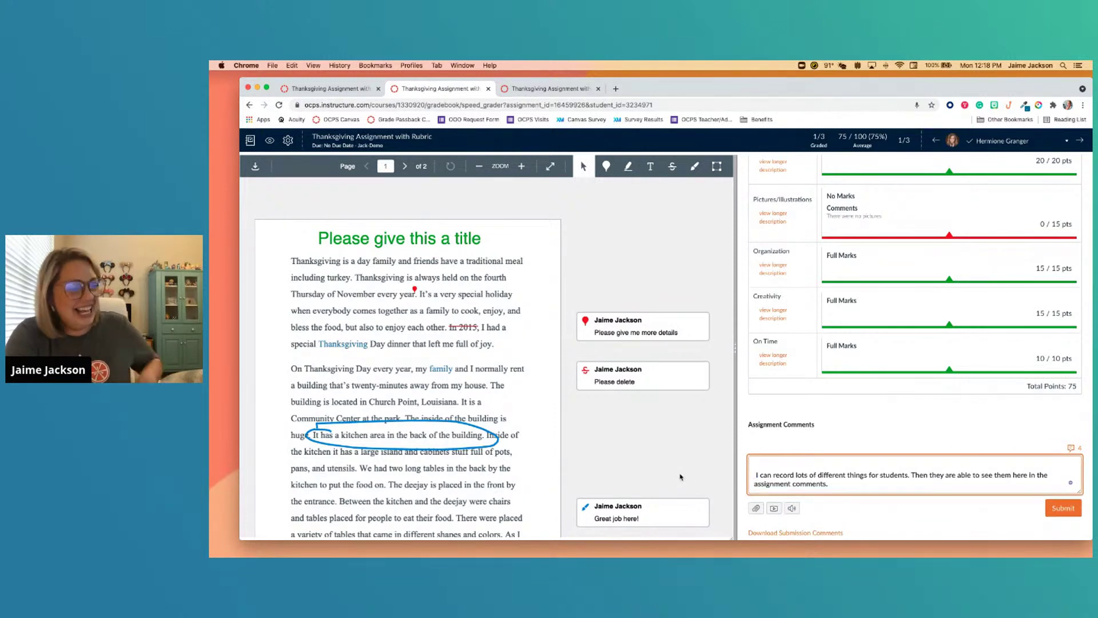
scroll(803, 471, "down", 1)
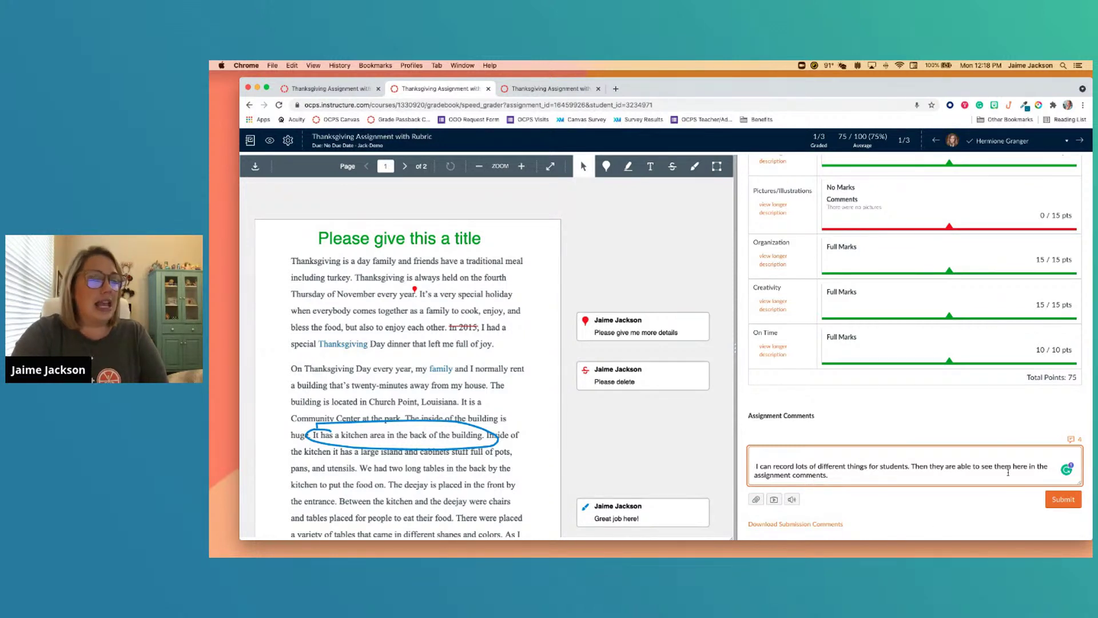
left_click(1067, 499)
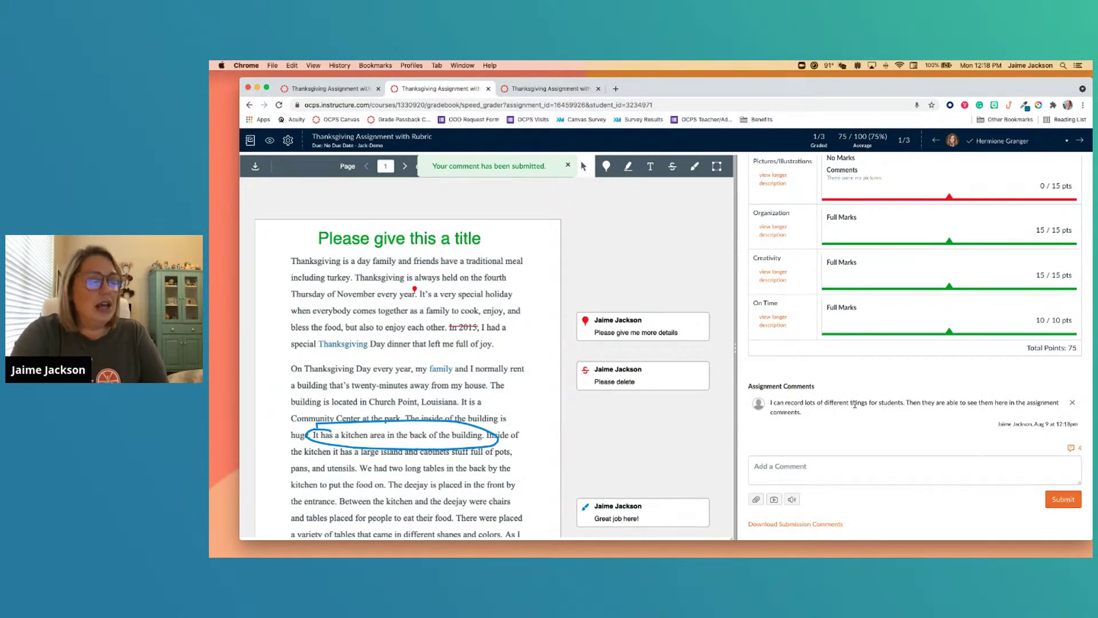
Step: Look over the saved rubric ratings, widen the essay view, and review the annotations on both pages
scroll(854, 404, "up", 10)
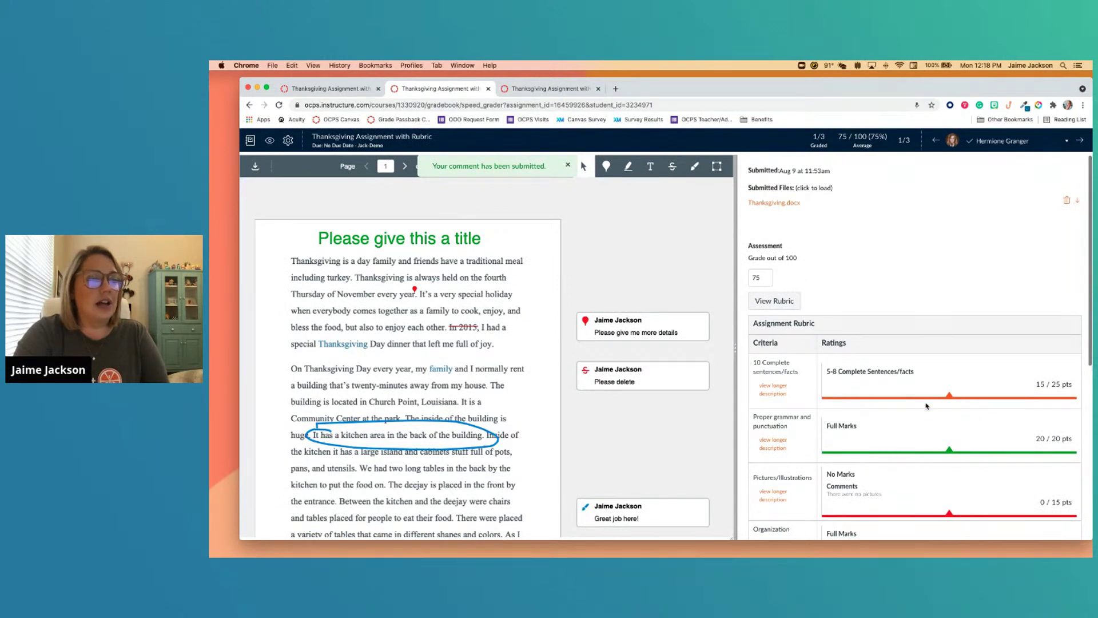
scroll(927, 405, "down", 5)
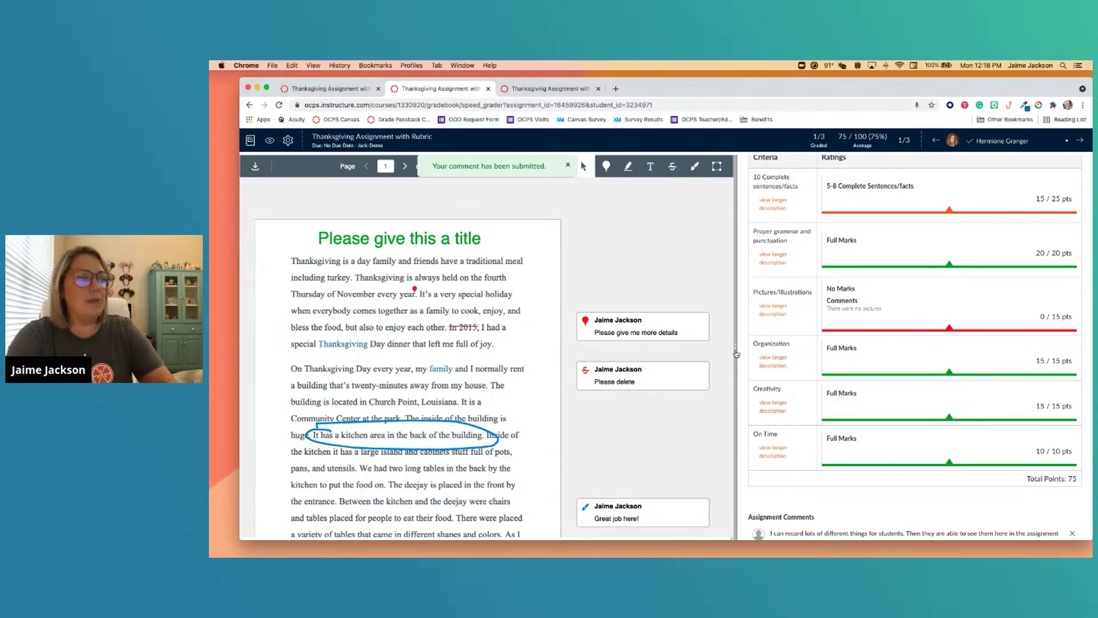
left_click_drag(736, 354, 924, 351)
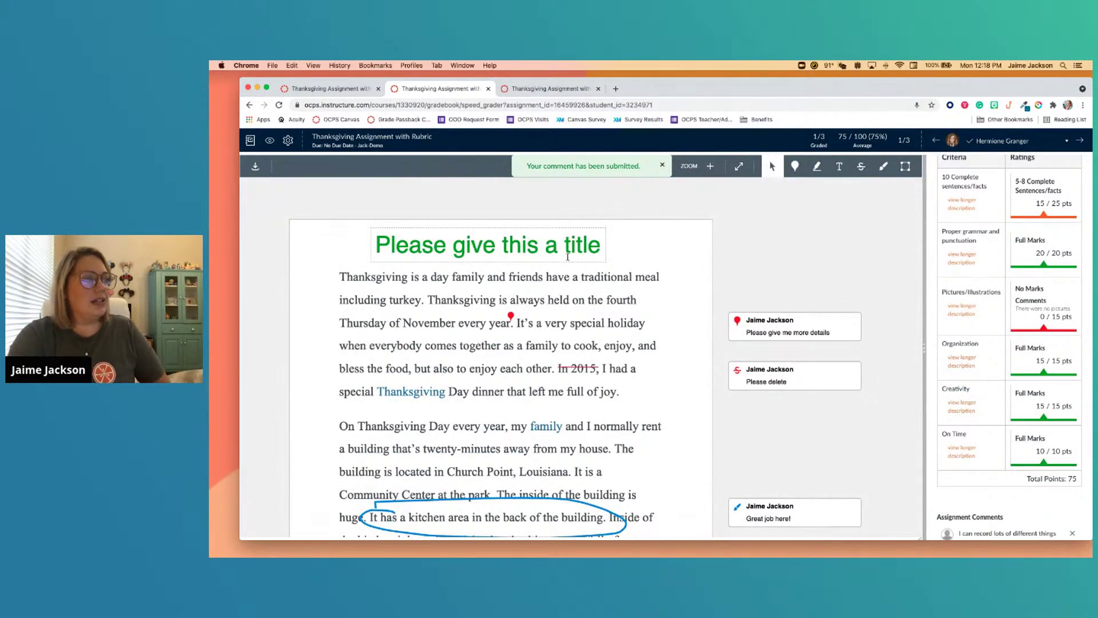
scroll(688, 391, "down", 5)
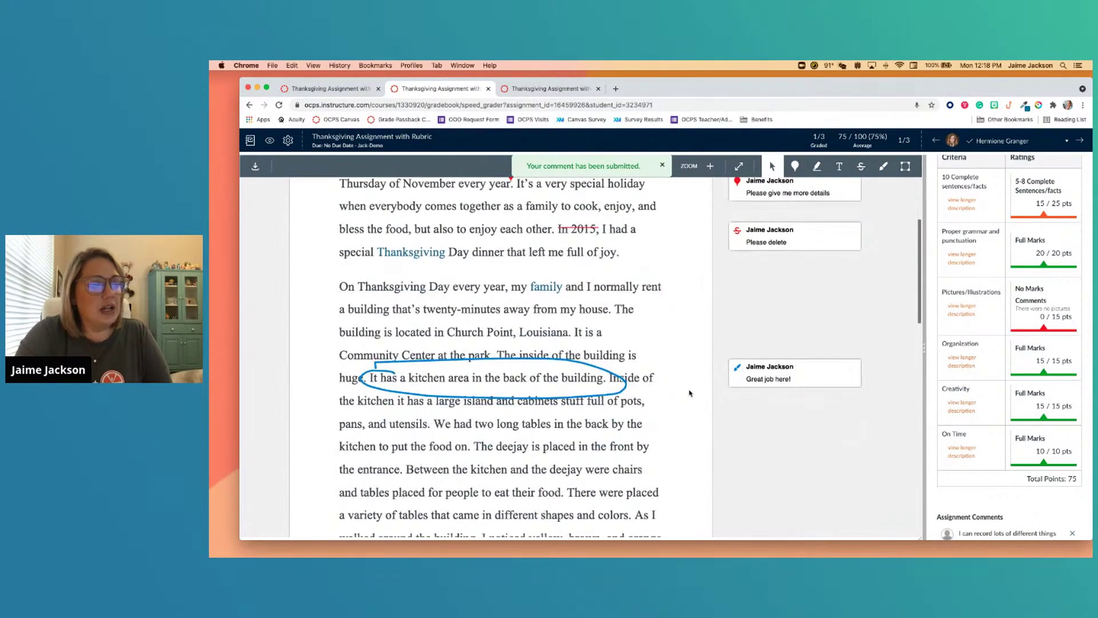
scroll(689, 392, "down", 3)
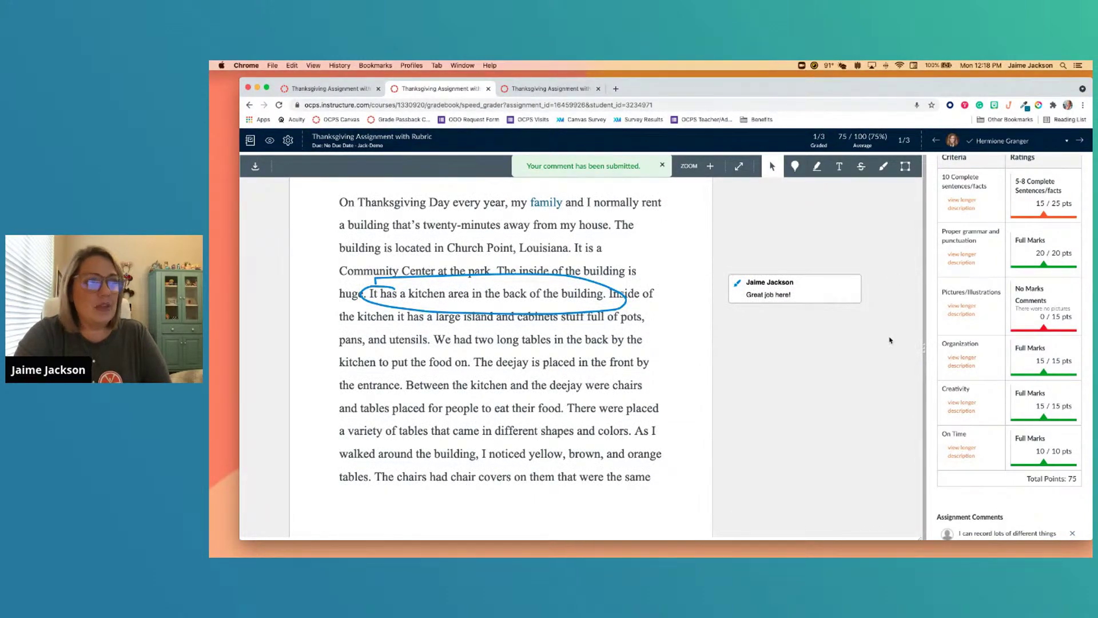
scroll(889, 340, "down", 10)
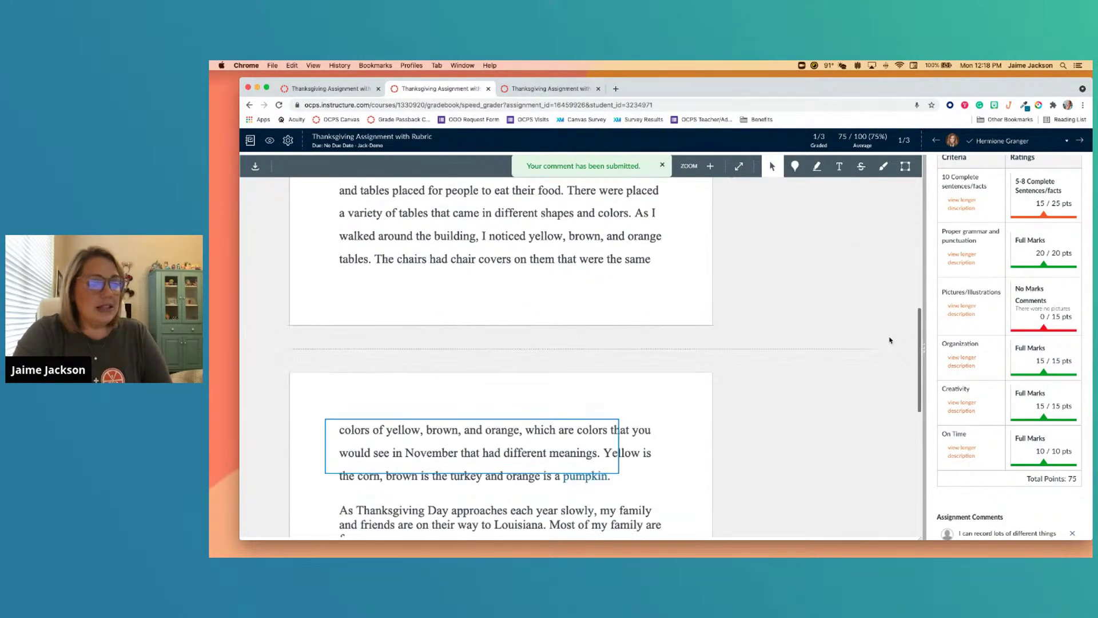
scroll(889, 339, "down", 2)
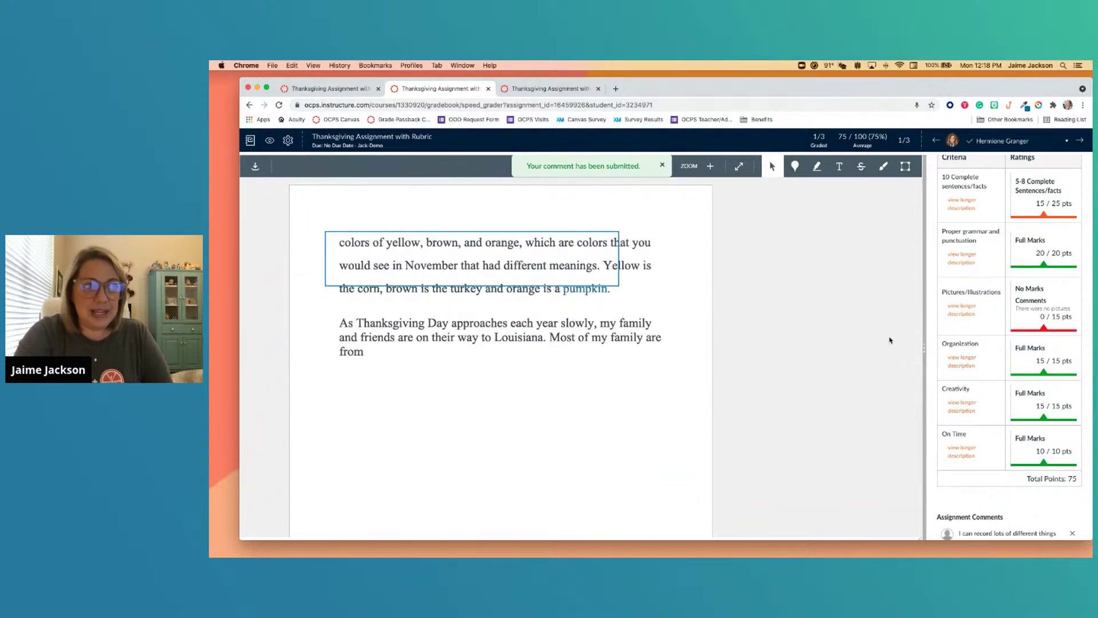
scroll(889, 340, "up", 12)
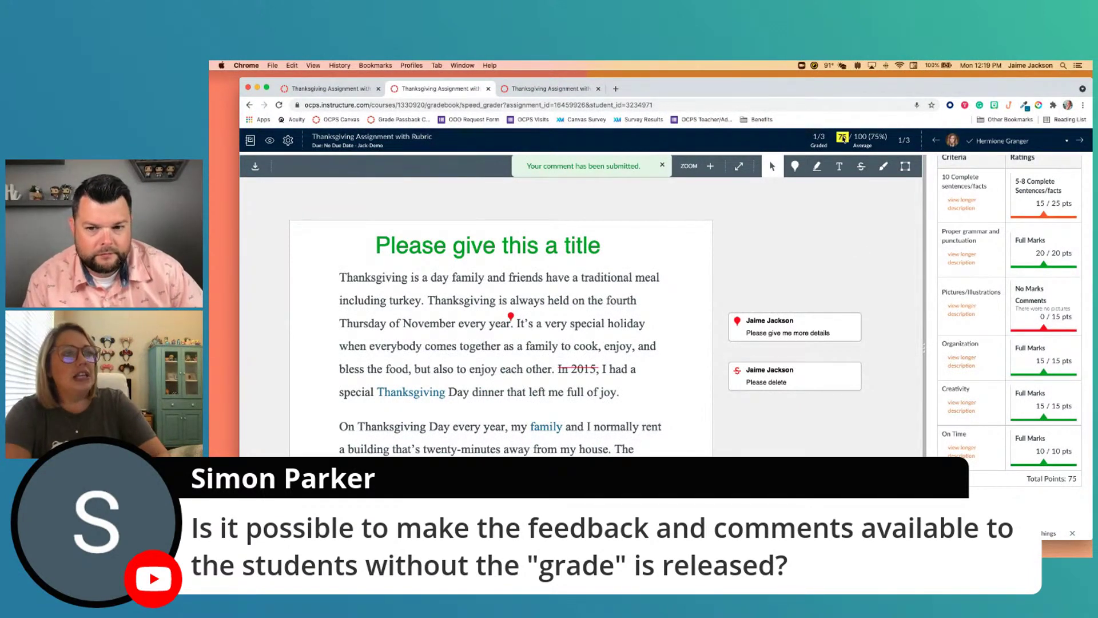
Step: Widen the grading pane again and clear the assessment's Grade out of 100 value
left_click_drag(839, 134, 886, 138)
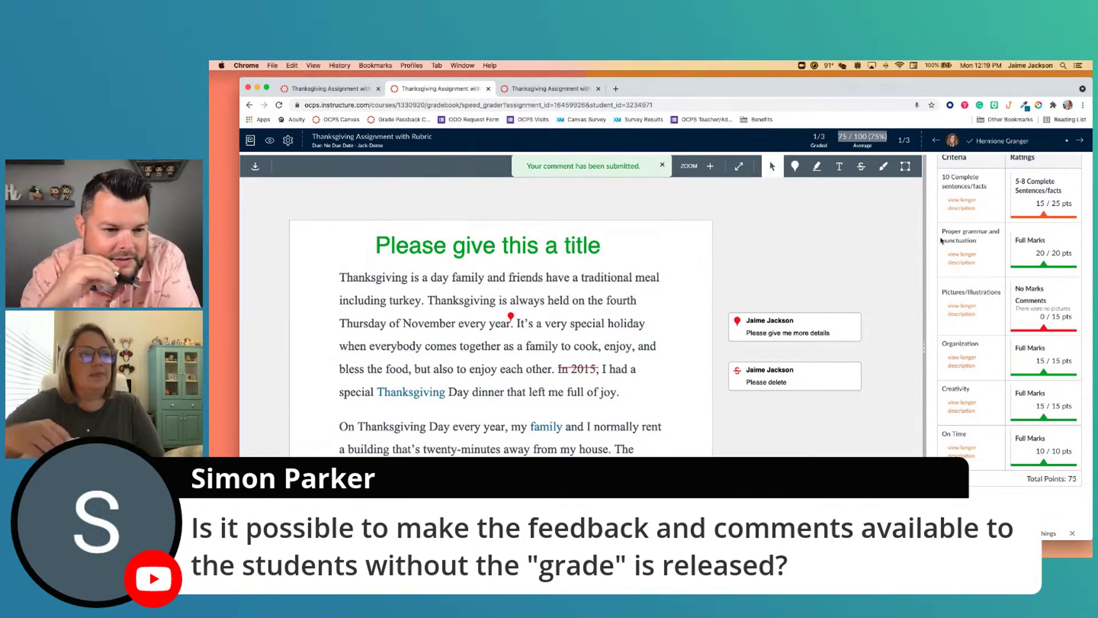
scroll(976, 293, "up", 3)
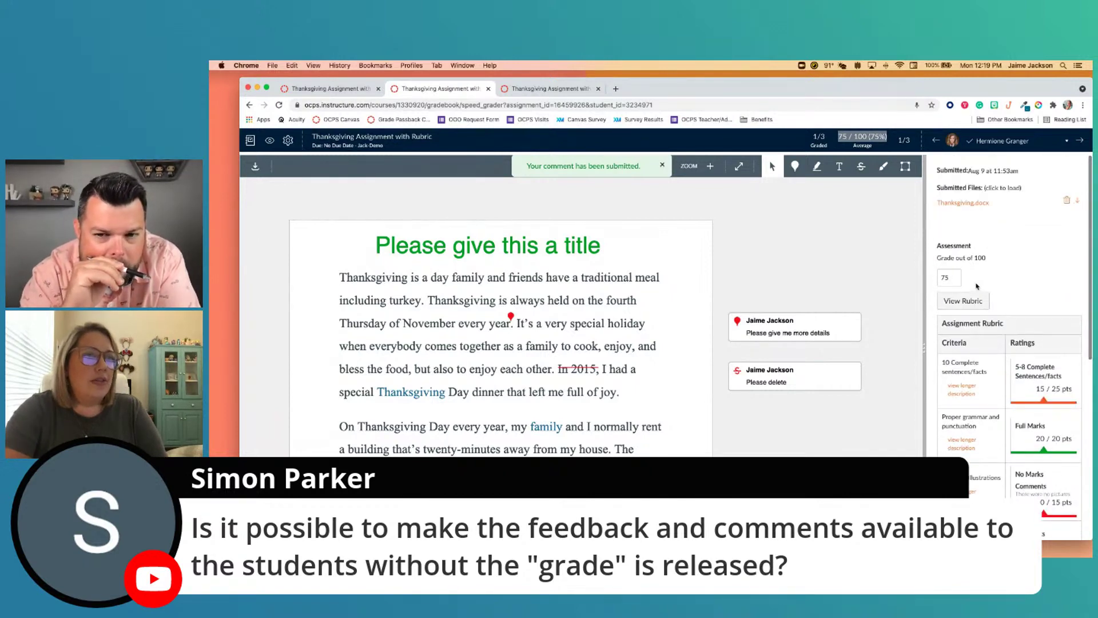
left_click_drag(927, 349, 757, 362)
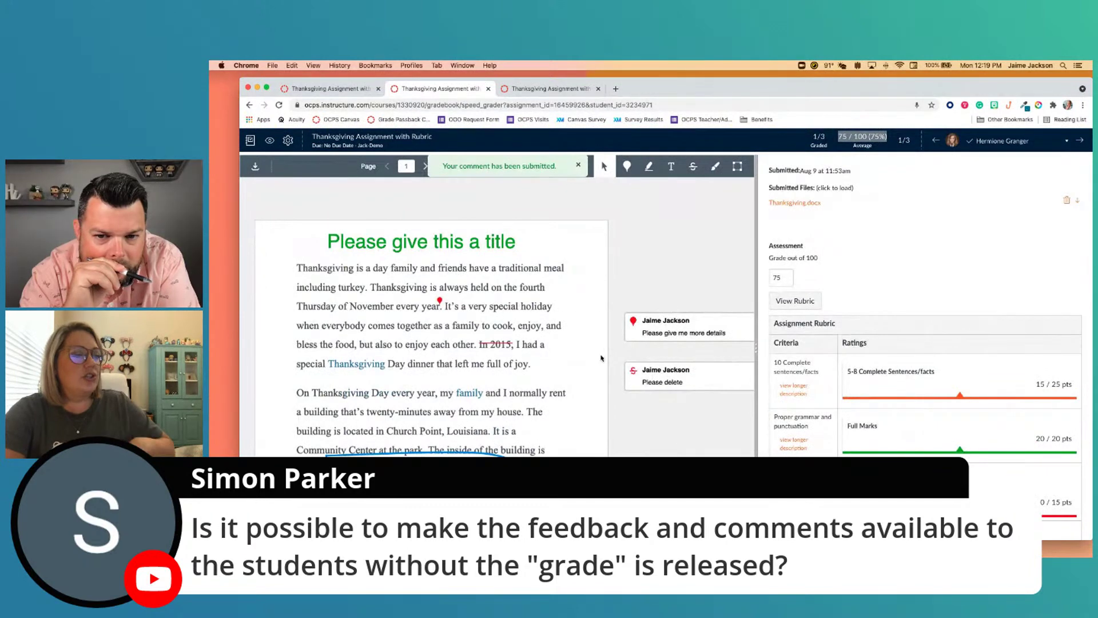
double_click(784, 278)
key("BackSpace")
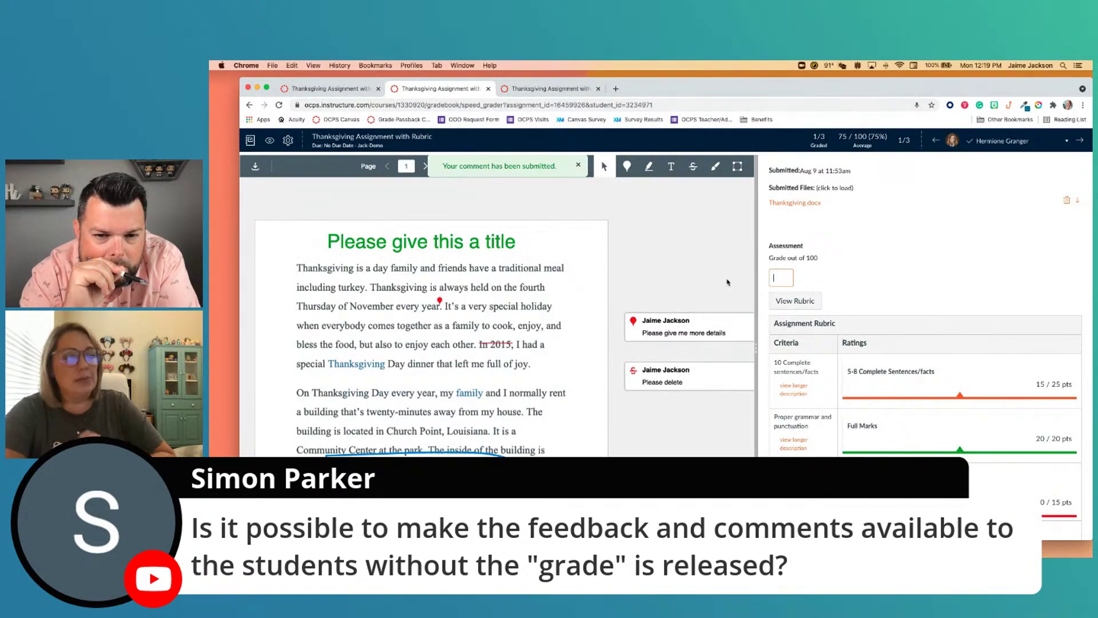
Step: Check the assignment comments and rubric with the panes resized, and commit the blank assessment grade
scroll(887, 301, "down", 5)
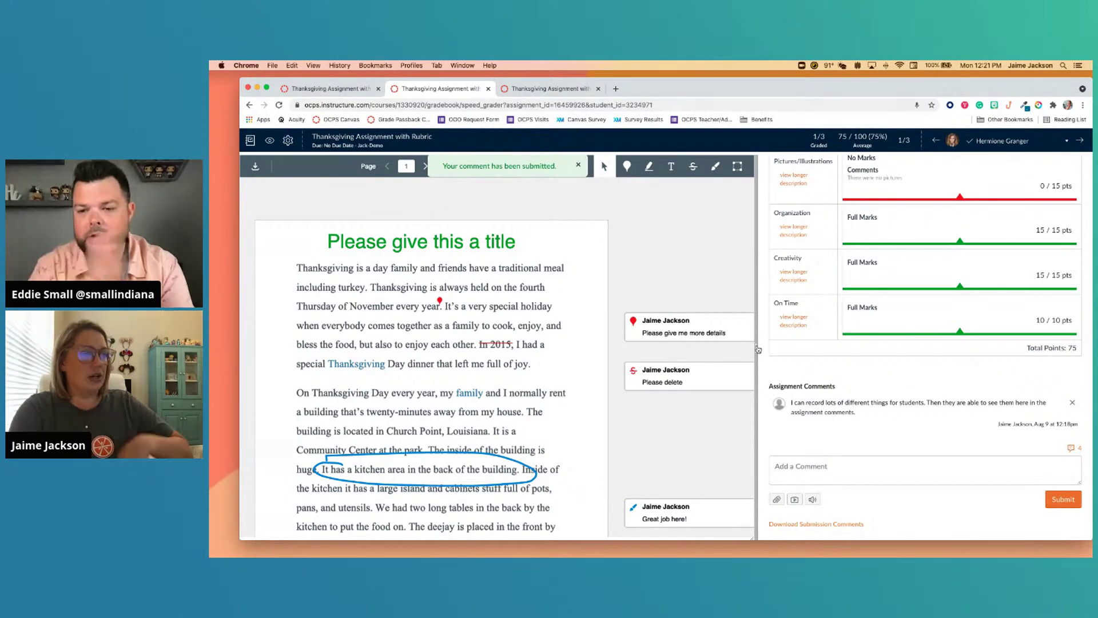
left_click_drag(756, 349, 945, 356)
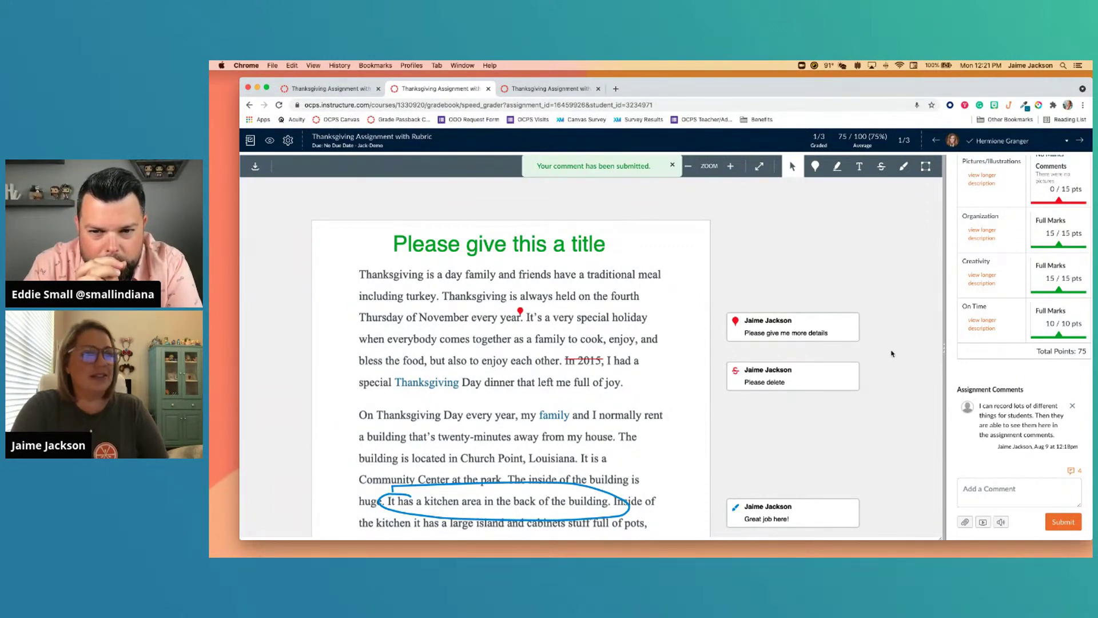
scroll(952, 306, "up", 6)
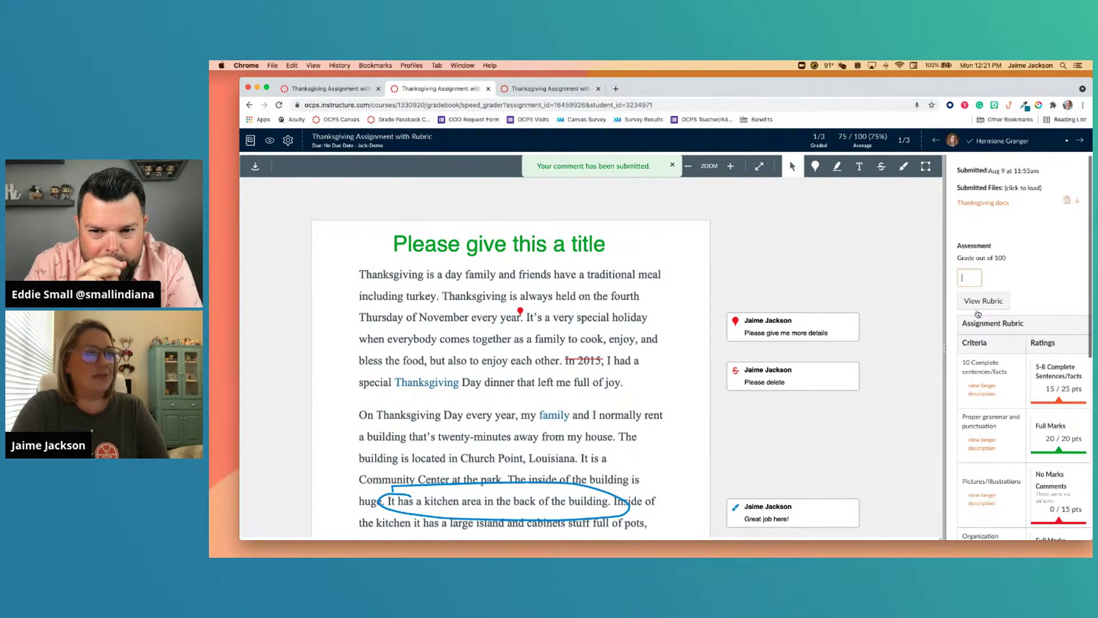
left_click_drag(947, 354, 854, 326)
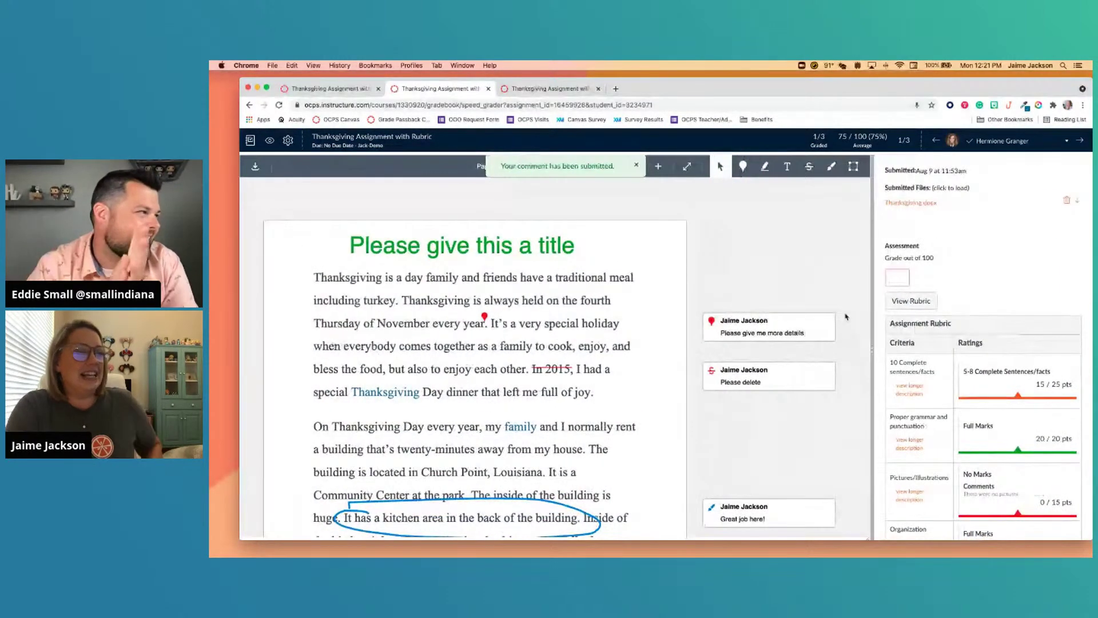
key("Tab")
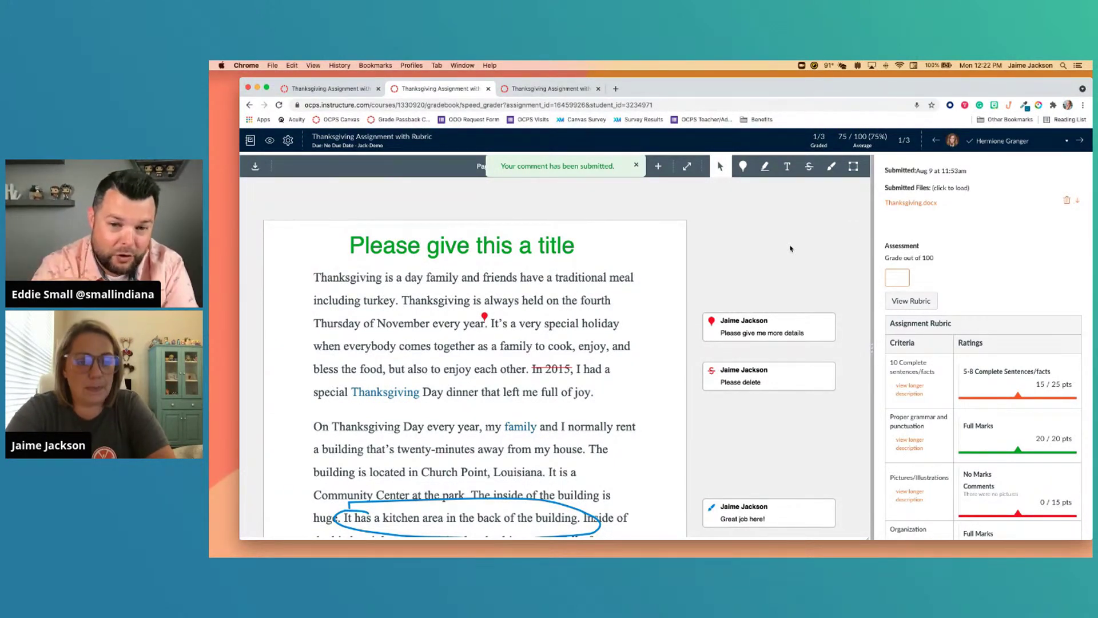
left_click(873, 355)
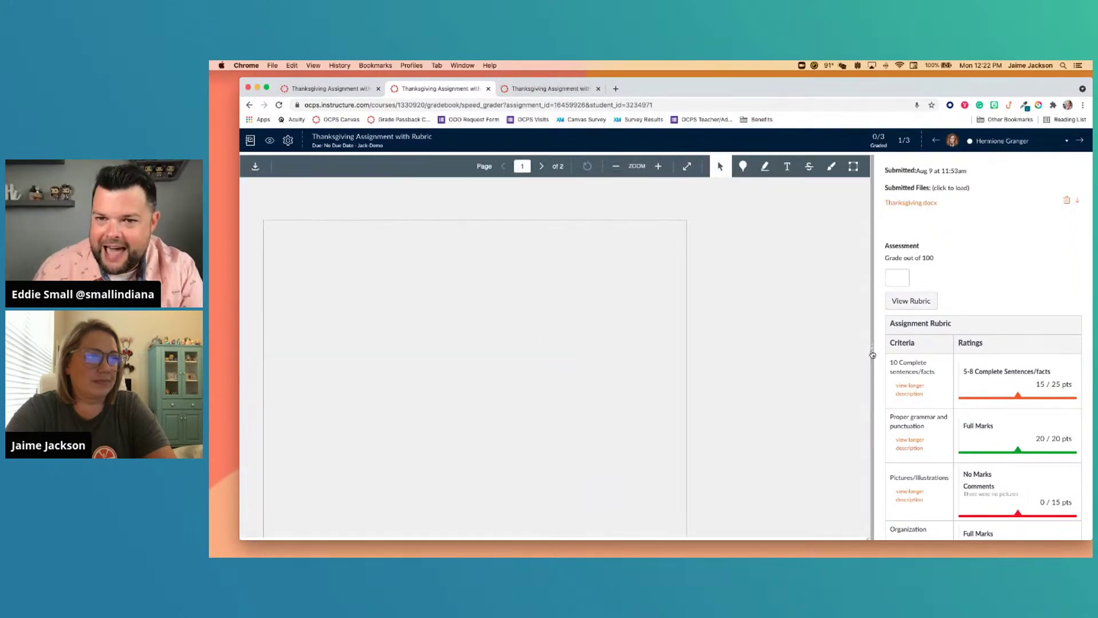